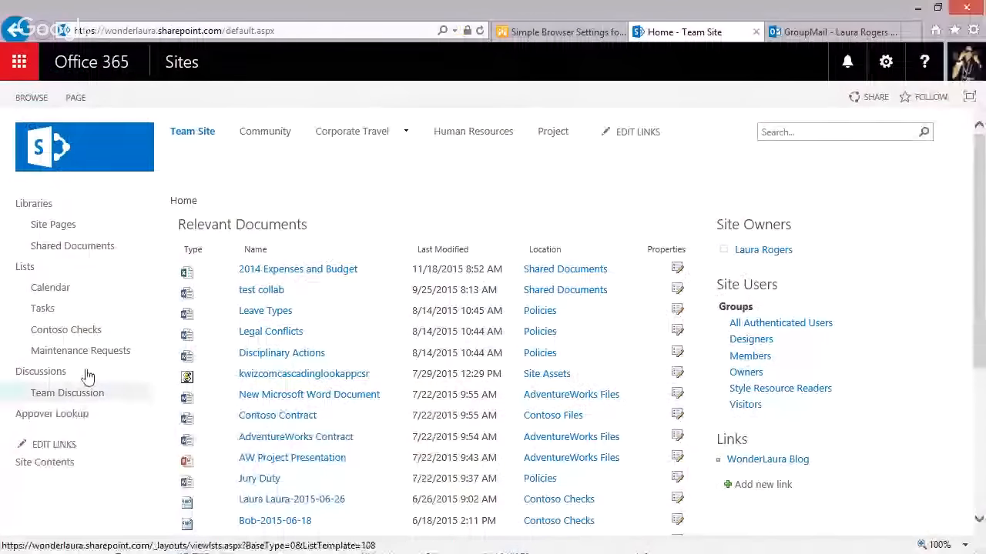
# Connect the team site's Calendar list to Outlook from the CALENDAR ribbon, confirming the prompt
pyautogui.click(49, 287)
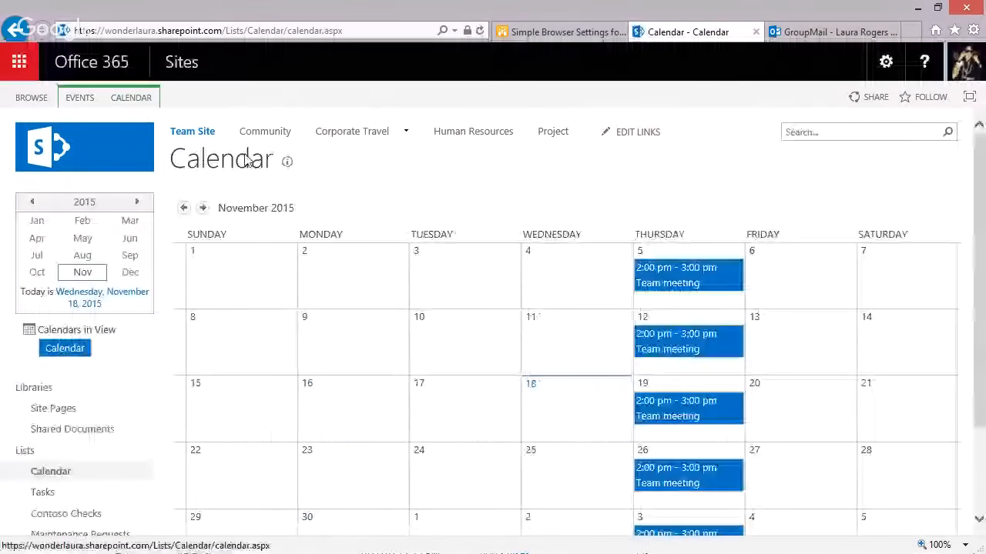
pyautogui.click(143, 97)
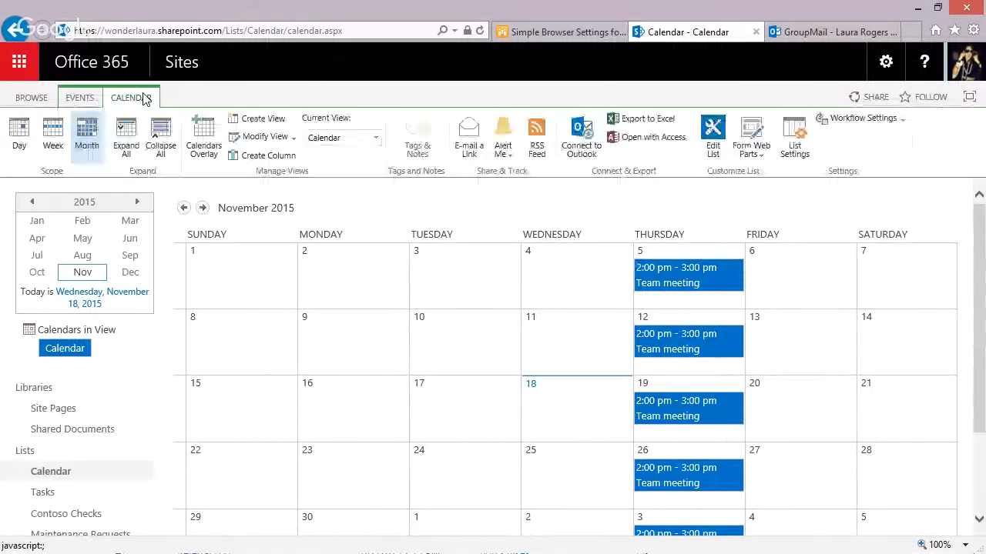
pyautogui.click(585, 145)
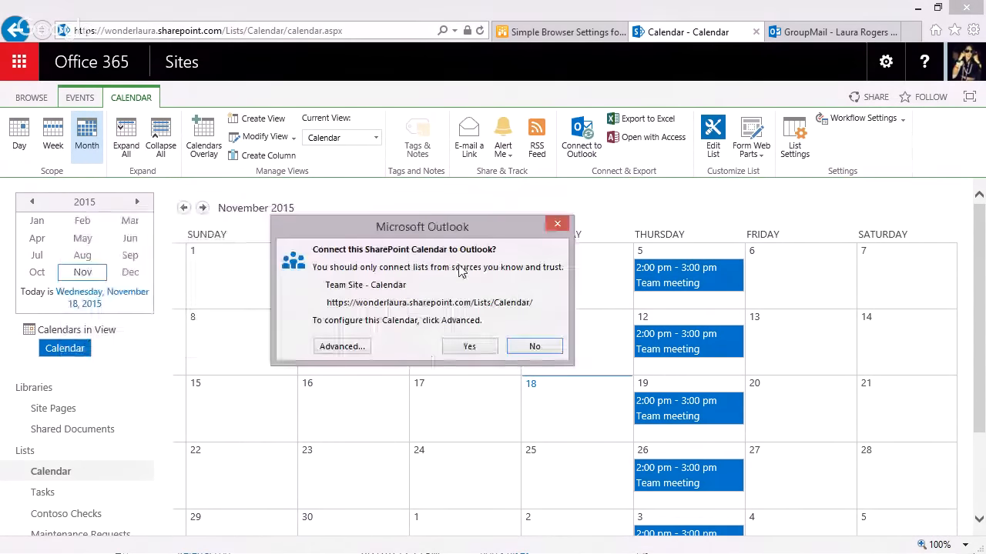
pyautogui.click(469, 348)
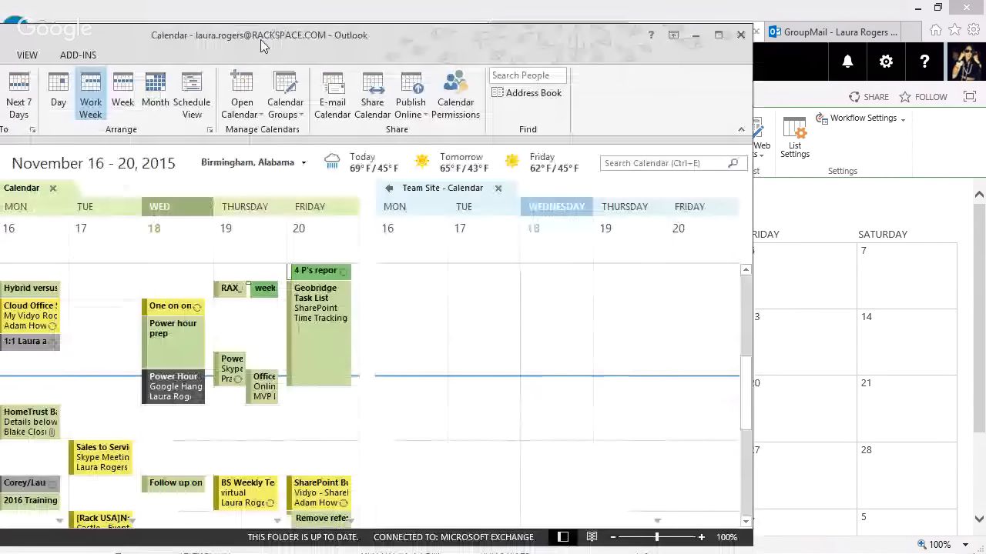
# Bring Outlook over the SharePoint page and select a Monday slot in Team Site - Calendar
pyautogui.moveTo(262, 44); pyautogui.dragTo(431, 26)
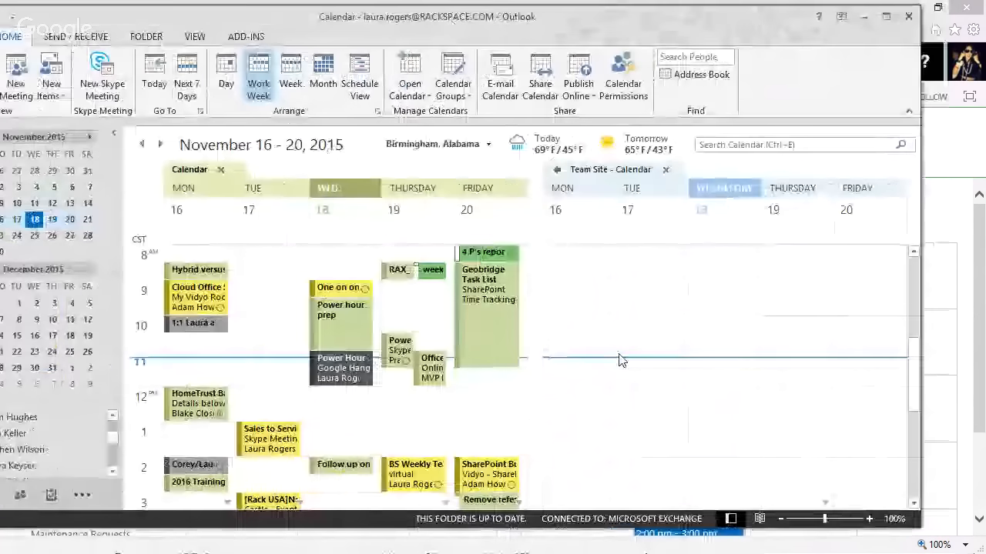
pyautogui.moveTo(716, 15); pyautogui.dragTo(0, 31)
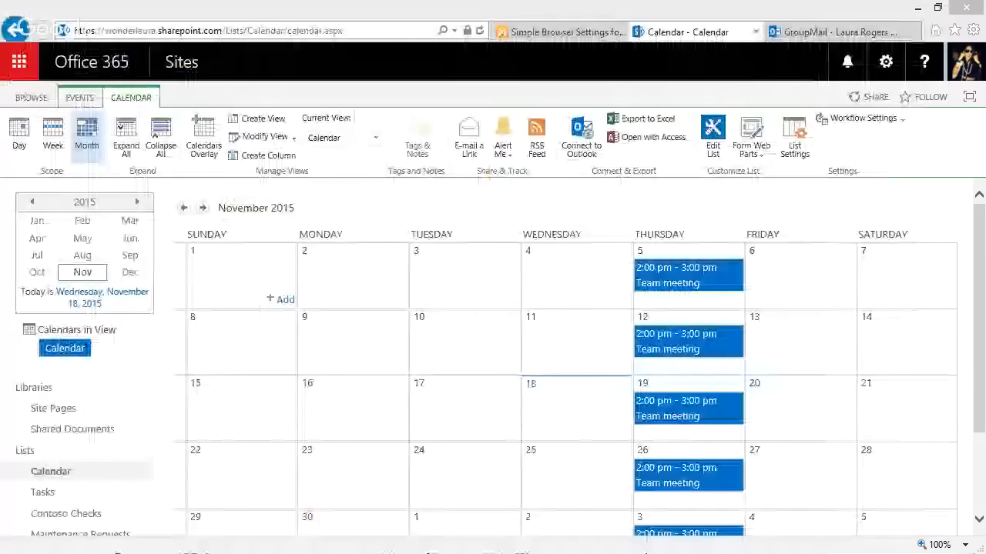
pyautogui.moveTo(0, 116); pyautogui.dragTo(300, 111)
pyautogui.click(681, 371)
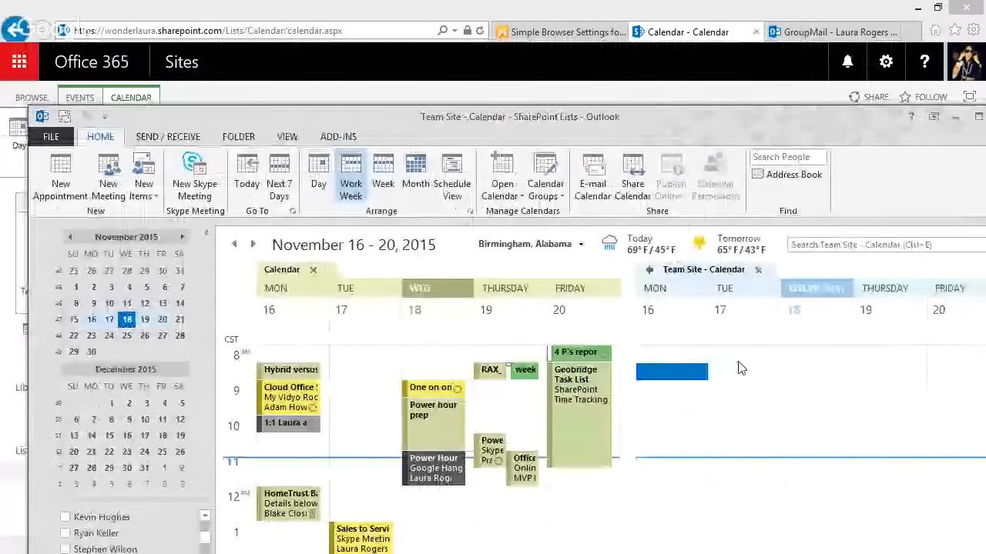
# Create and save an appointment 'Test event in SharePoint' with location 'here'
pyautogui.click(59, 185)
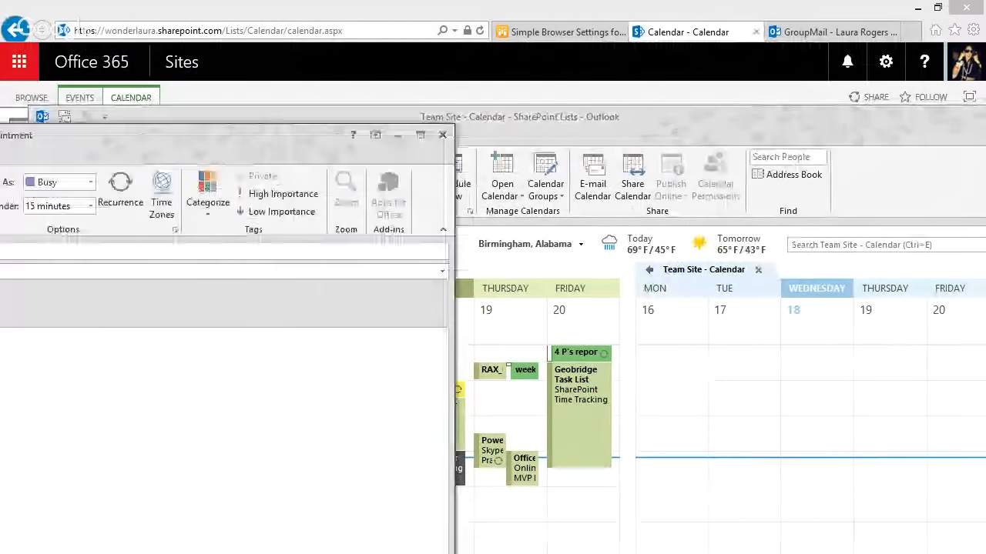
pyautogui.moveTo(318, 132); pyautogui.dragTo(302, 75)
pyautogui.write('T')
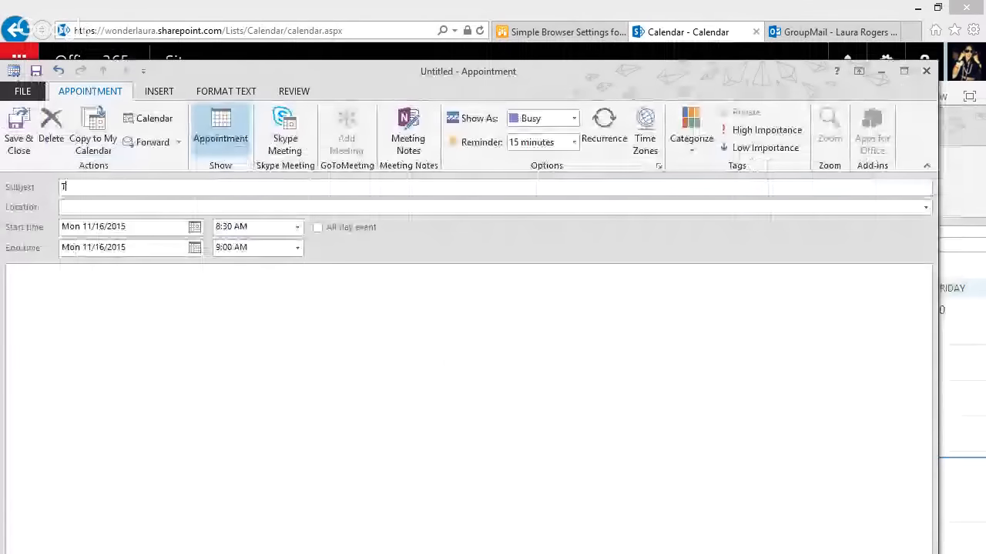
pyautogui.write('est event ')
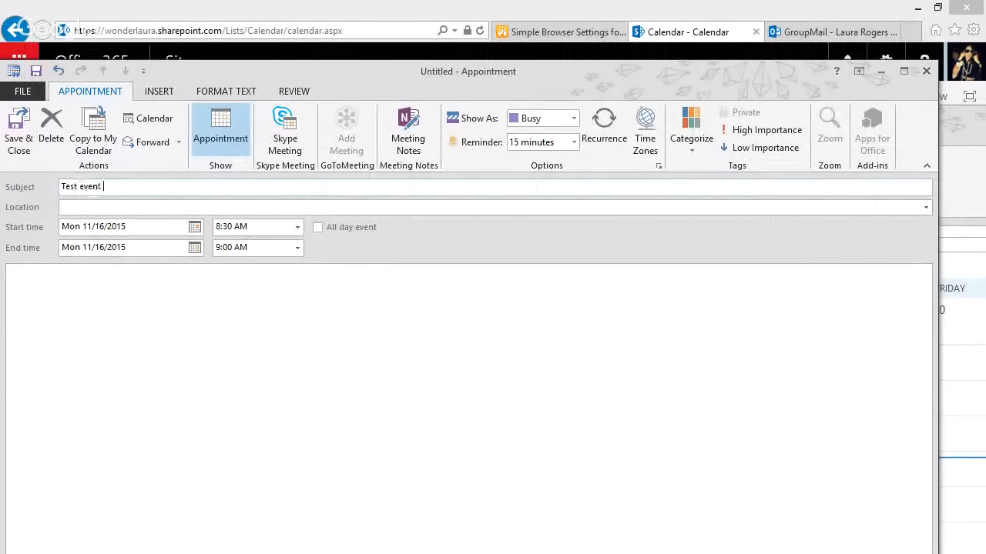
pyautogui.write('in SharePoint')
pyautogui.click(171, 205)
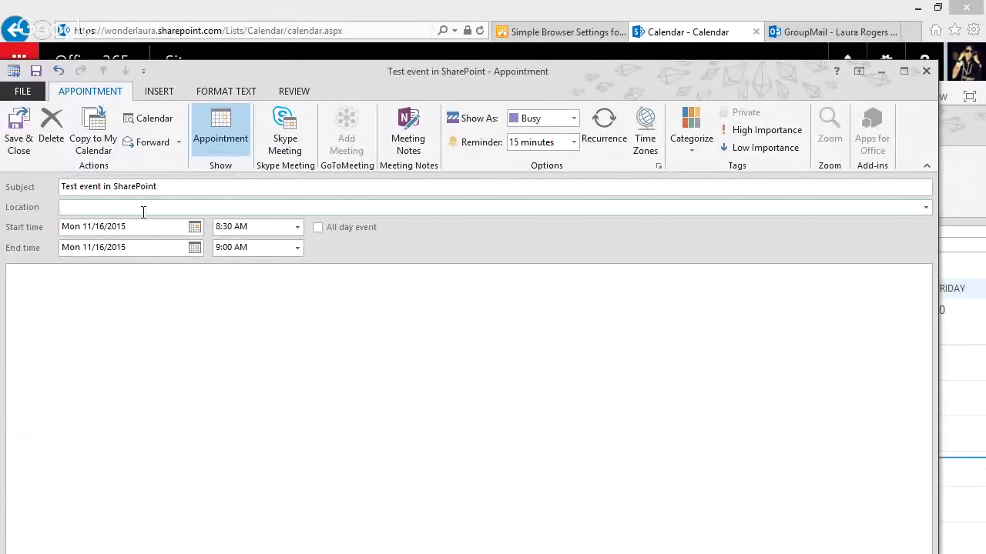
pyautogui.write('here')
pyautogui.click(19, 133)
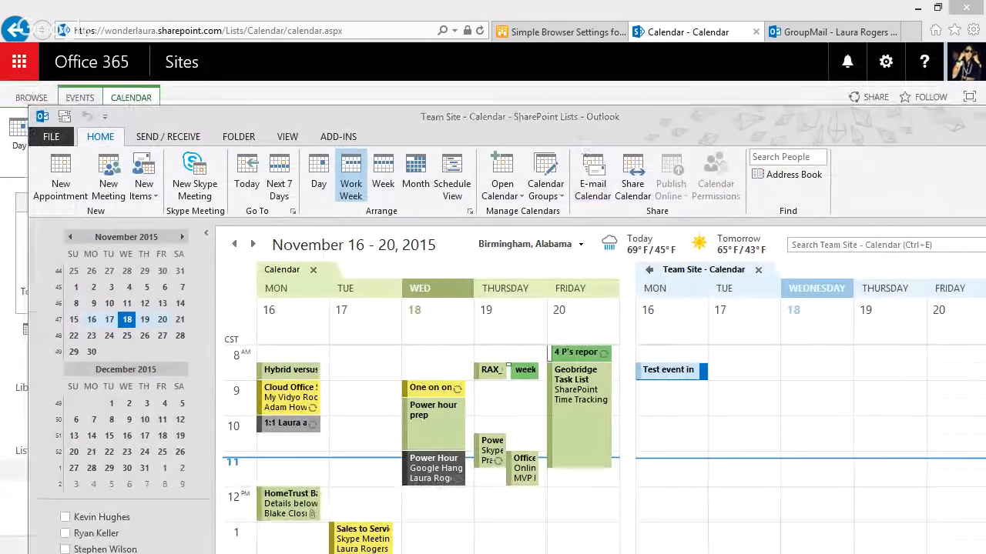
# Dismiss the test event reminder, overlay Team Site - Calendar, then restore side-by-side view
pyautogui.moveTo(281, 156); pyautogui.dragTo(415, 173)
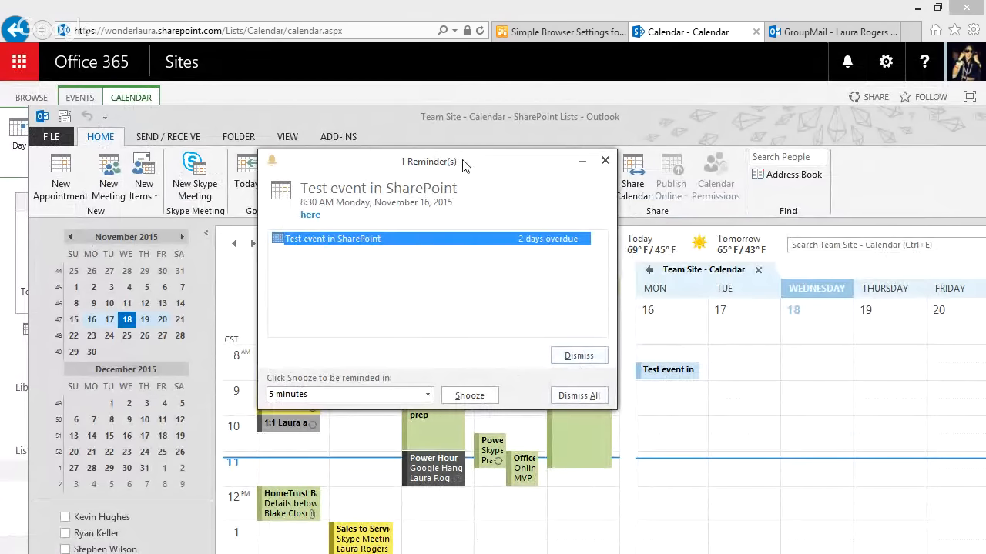
pyautogui.moveTo(465, 166); pyautogui.dragTo(319, 214)
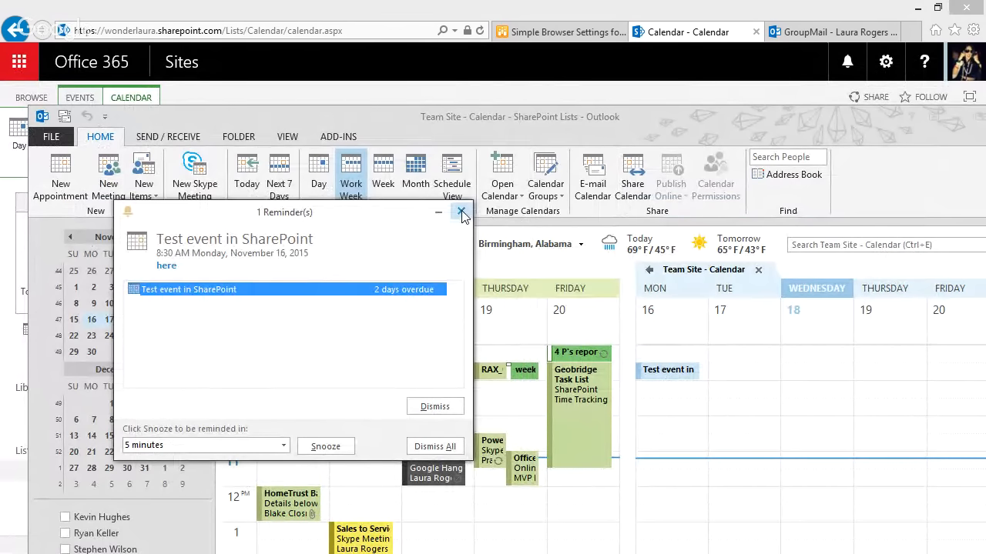
pyautogui.click(429, 408)
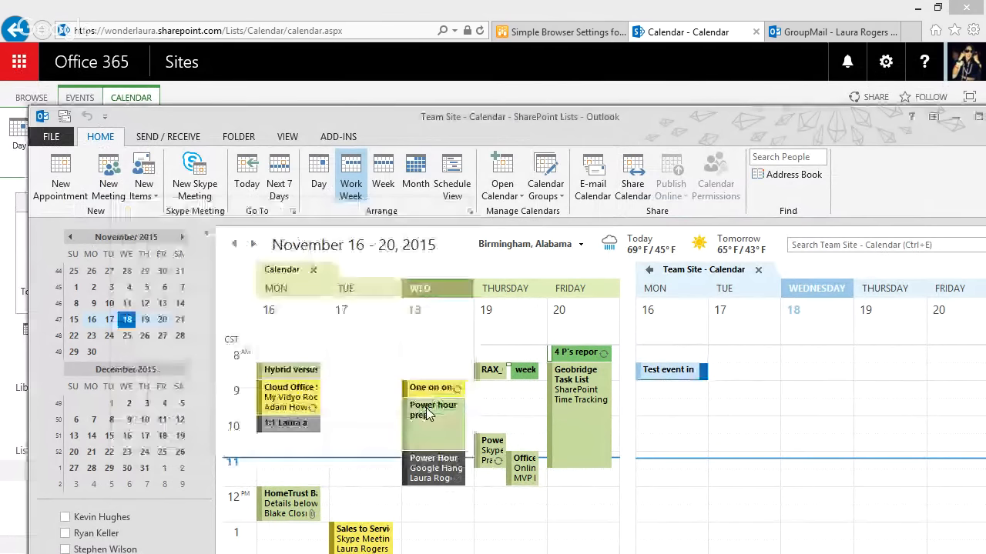
pyautogui.click(649, 273)
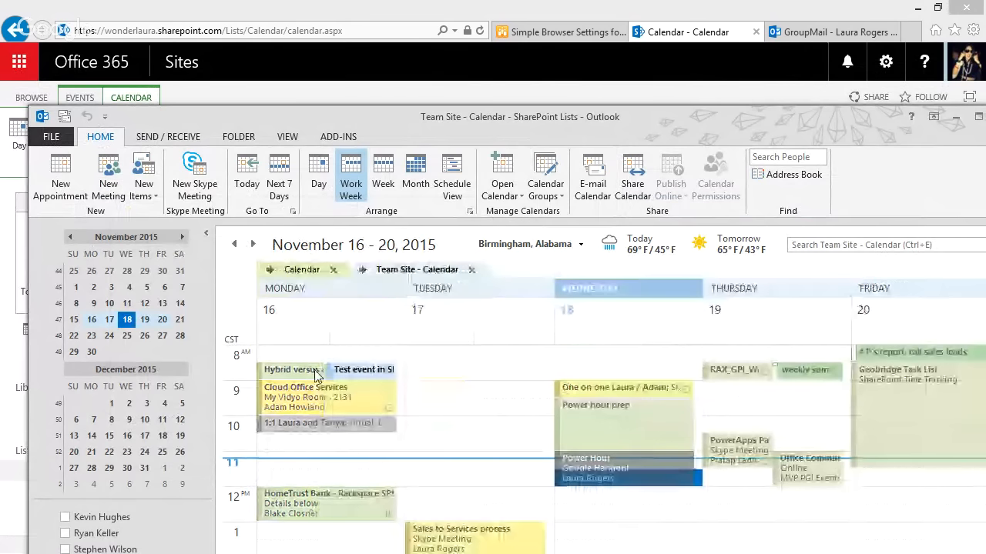
pyautogui.click(361, 269)
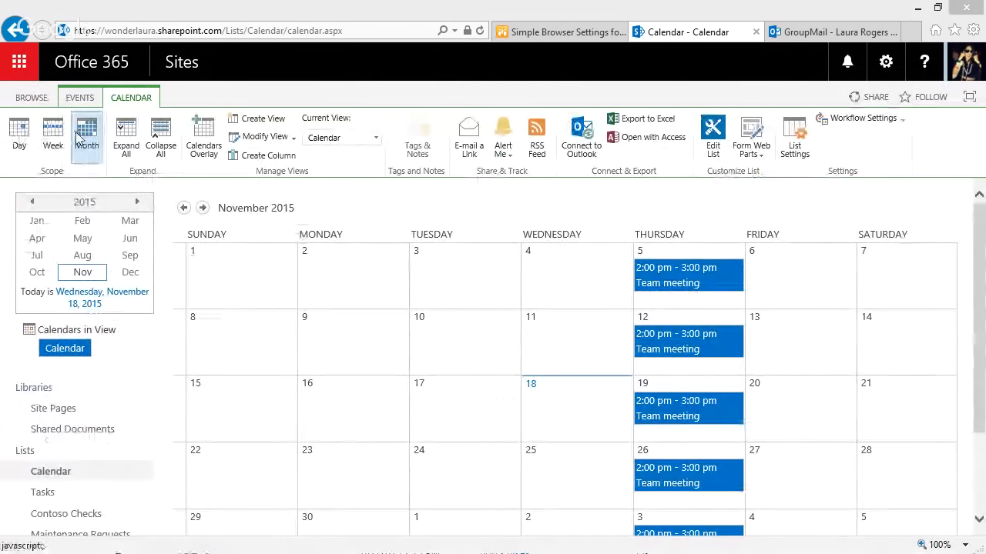
# View the calendar by Week to find Monday's test event, then go to Site Contents
pyautogui.click(55, 145)
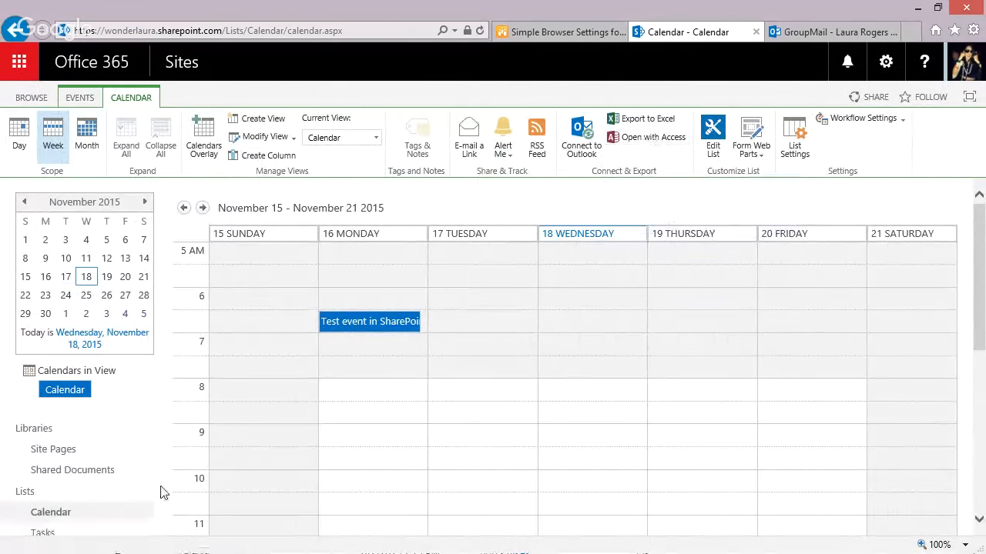
pyautogui.scroll(-2, 170, 483)
pyautogui.scroll(-1, 170, 483)
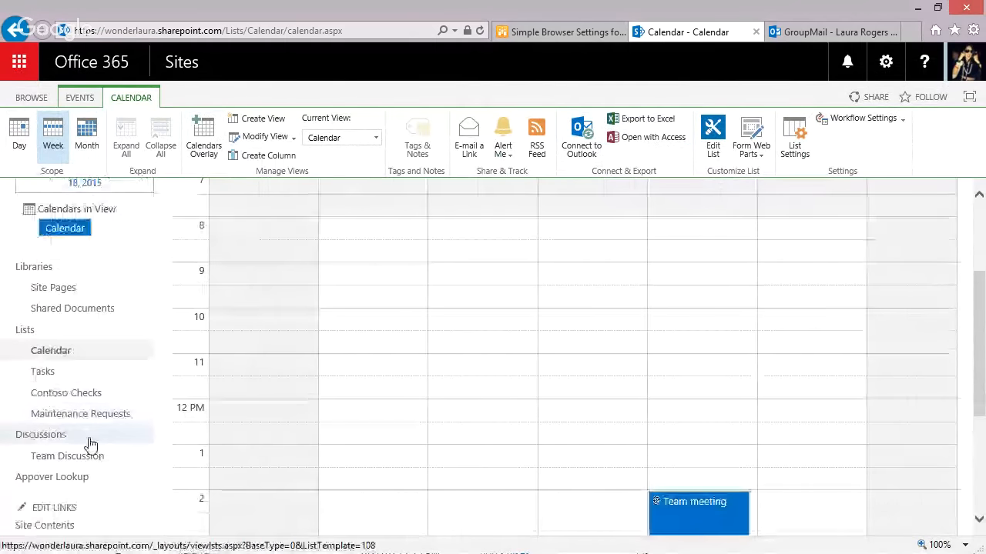
pyautogui.scroll(-2, 90, 444)
pyautogui.click(62, 420)
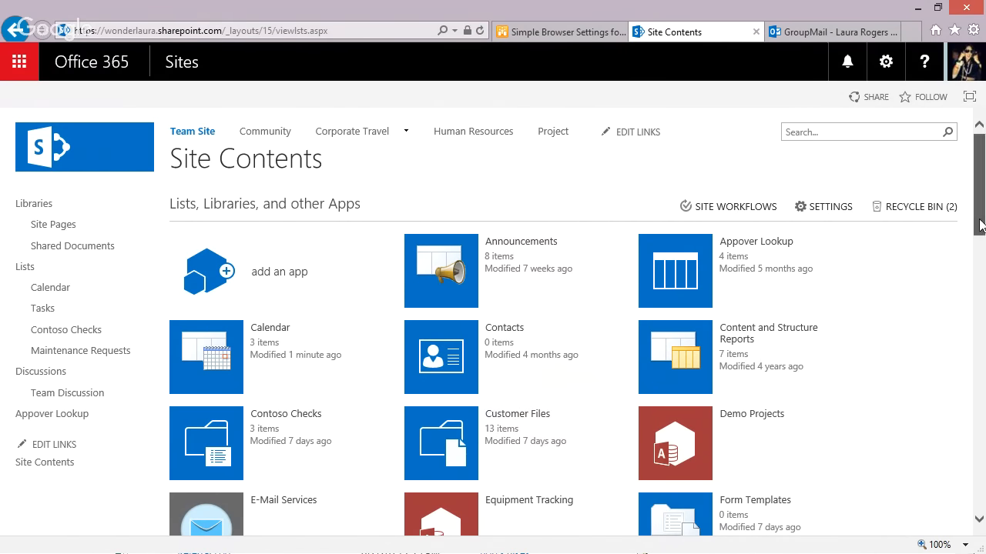
# Scroll through Site Contents and choose 'add an app' to reach the Your Apps page
pyautogui.moveTo(980, 225); pyautogui.dragTo(981, 264)
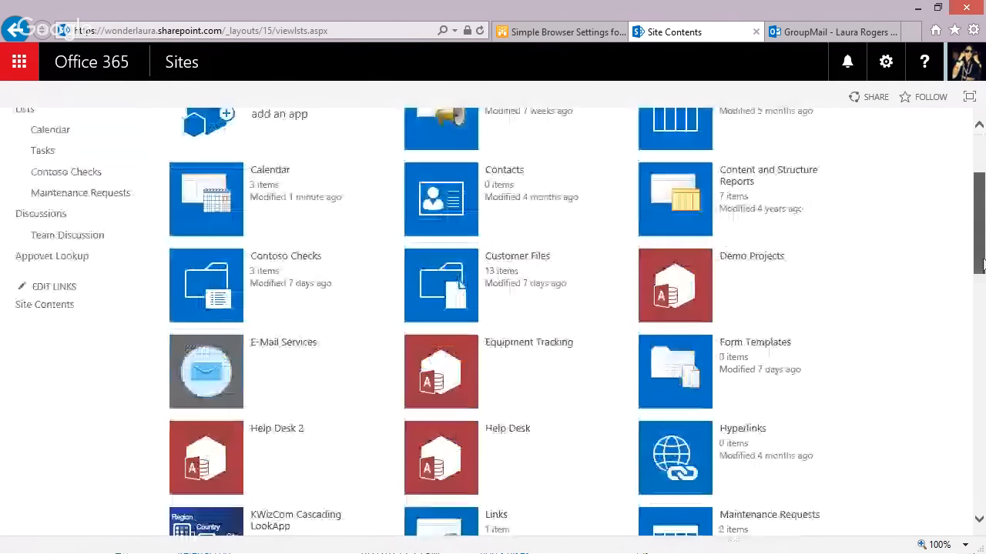
pyautogui.moveTo(982, 266); pyautogui.dragTo(982, 354)
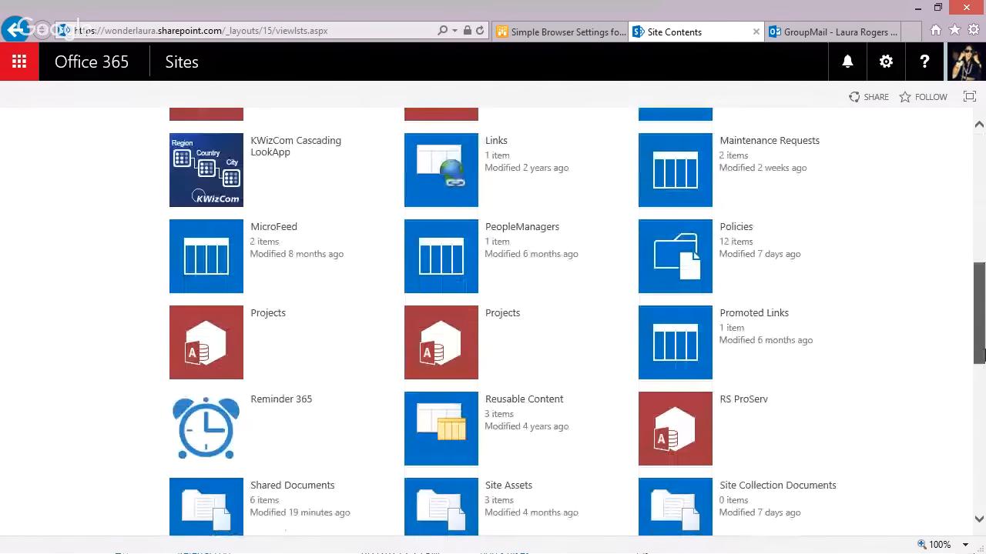
pyautogui.moveTo(981, 354); pyautogui.dragTo(981, 227)
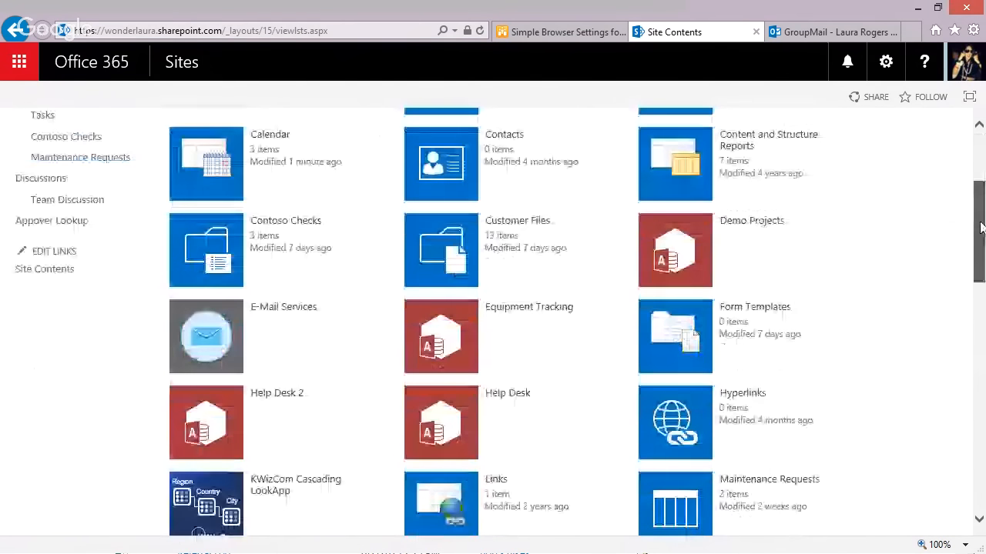
pyautogui.moveTo(982, 227); pyautogui.dragTo(981, 180)
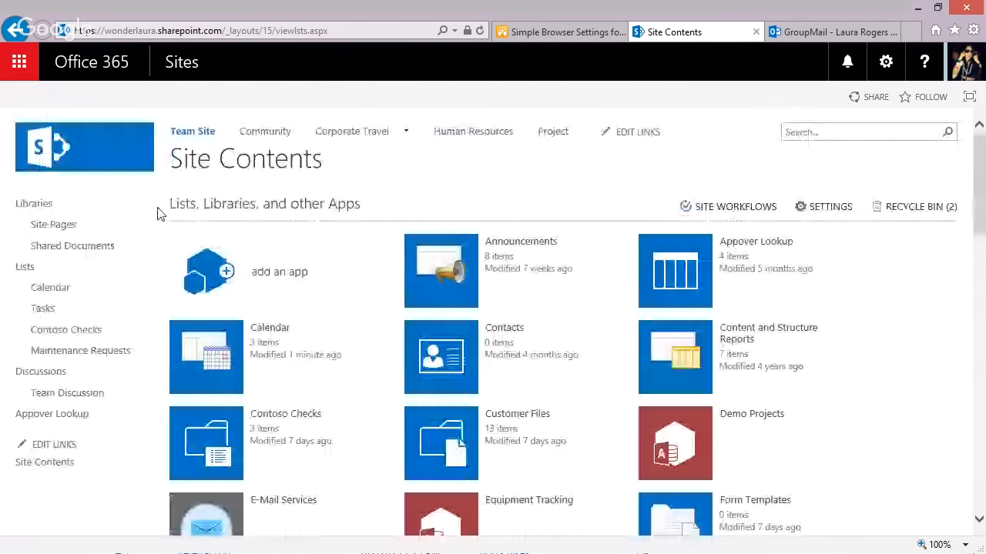
pyautogui.click(208, 271)
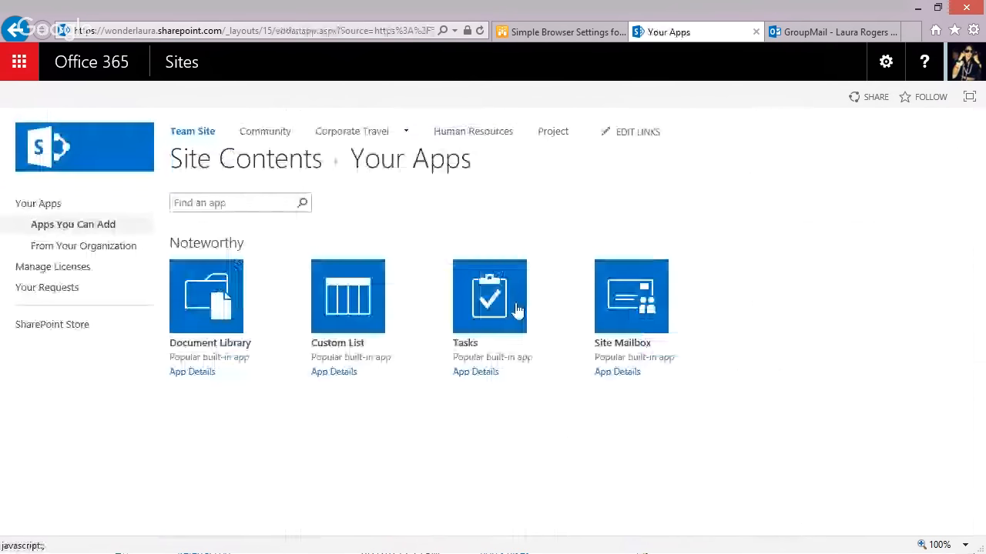
# Add a Tasks app named 'SP 2013 Tasks' and locate it in Site Contents
pyautogui.click(518, 310)
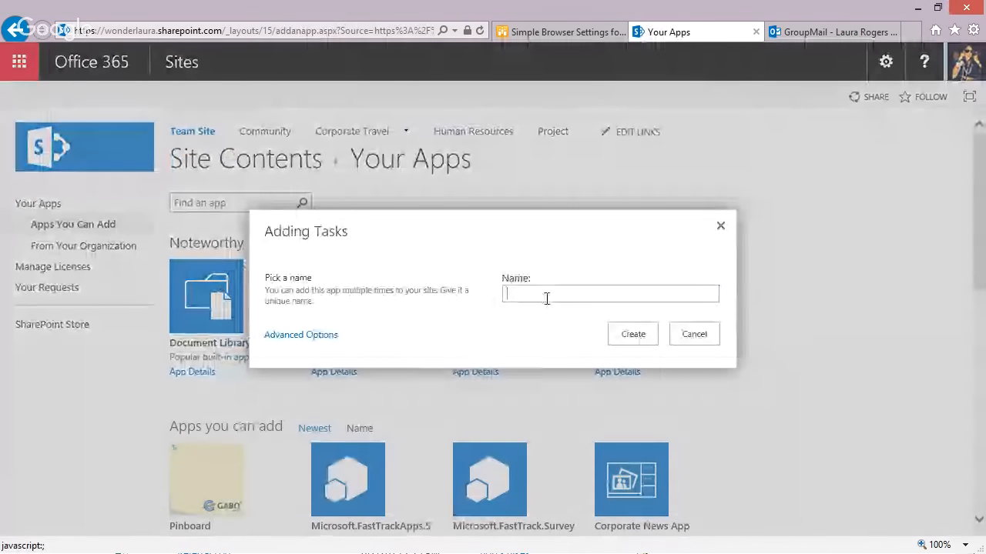
pyautogui.write('SP 2')
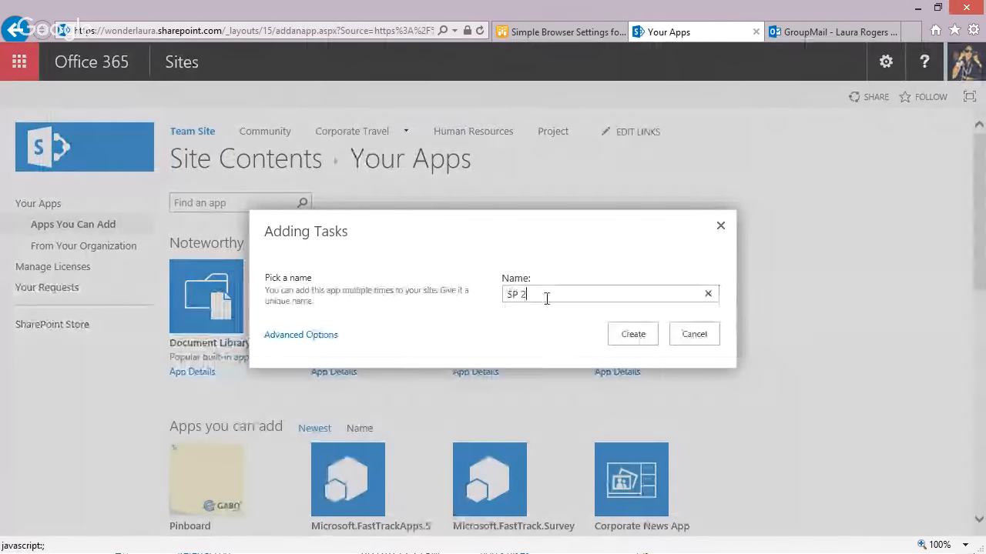
pyautogui.write('013 Tasks')
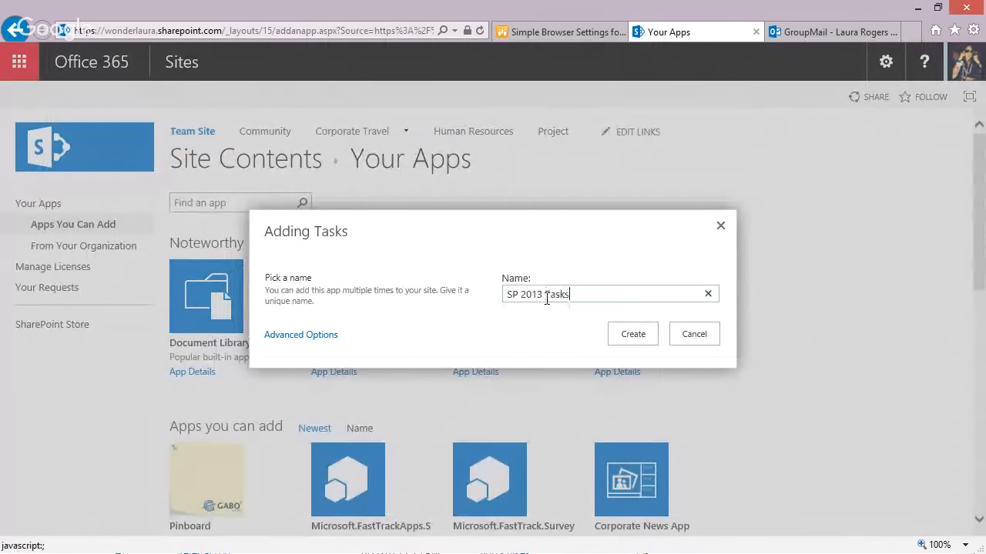
pyautogui.click(639, 335)
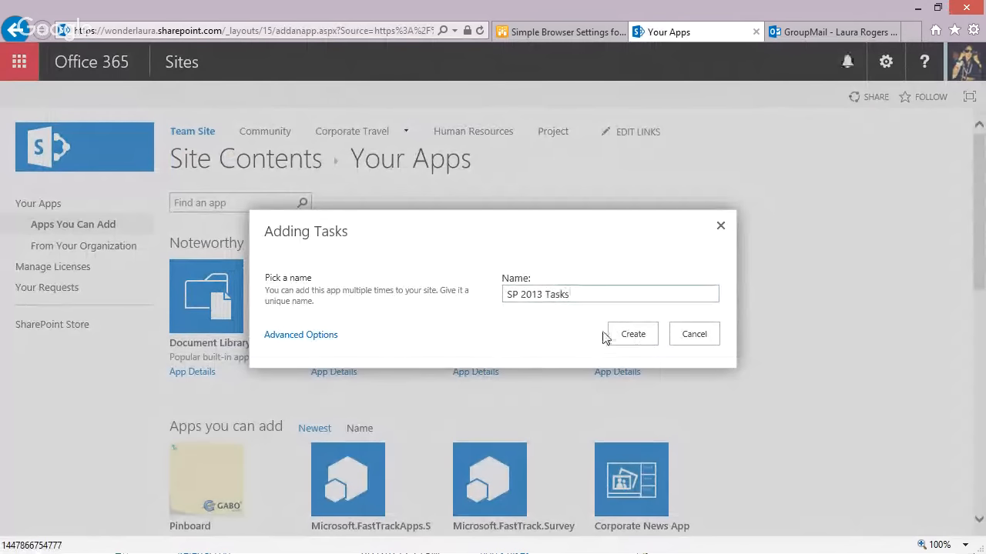
pyautogui.click(633, 339)
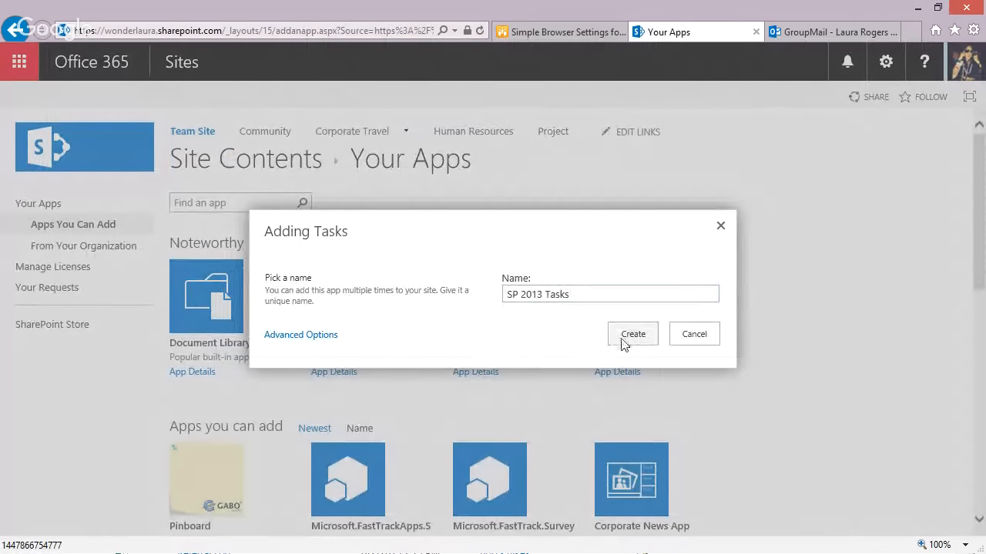
pyautogui.click(624, 344)
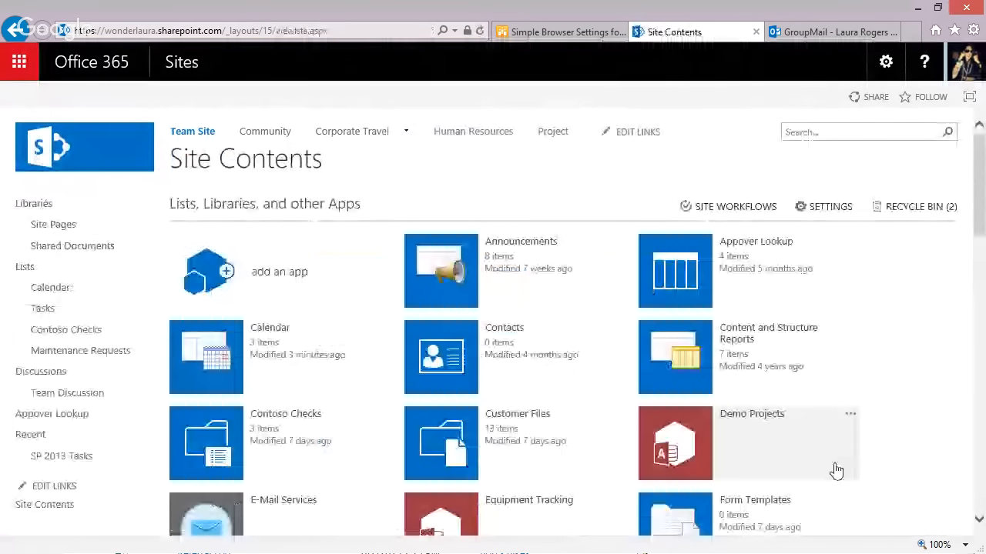
pyautogui.click(980, 323)
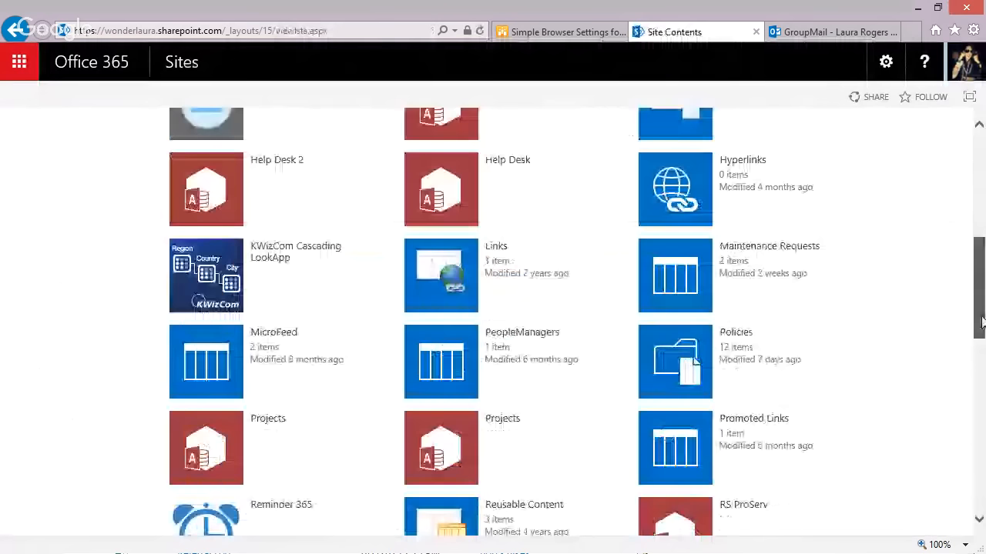
pyautogui.moveTo(980, 324); pyautogui.dragTo(980, 405)
# Save a new task named 'test' in SP 2013 Tasks, assigned to a site user
pyautogui.click(686, 339)
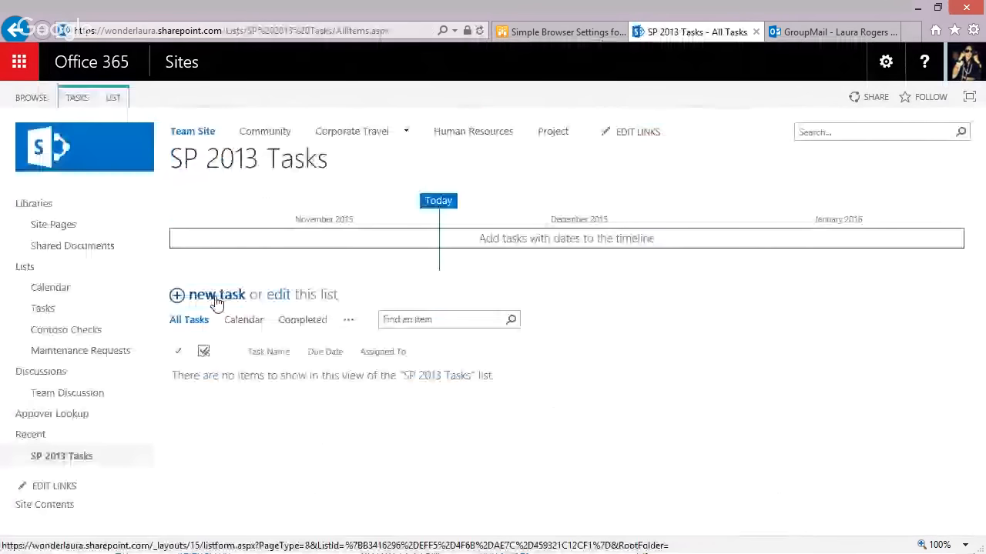
pyautogui.click(217, 300)
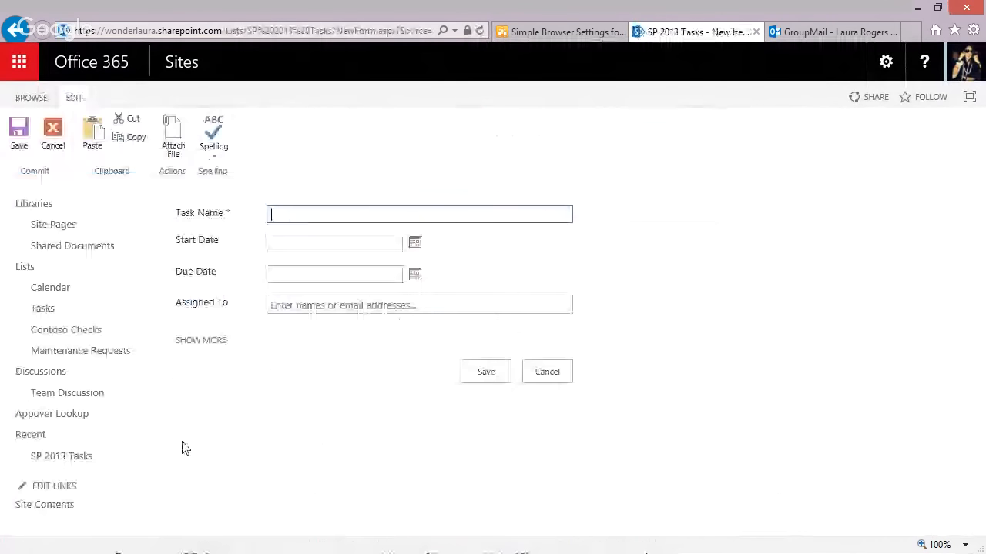
pyautogui.write('t')
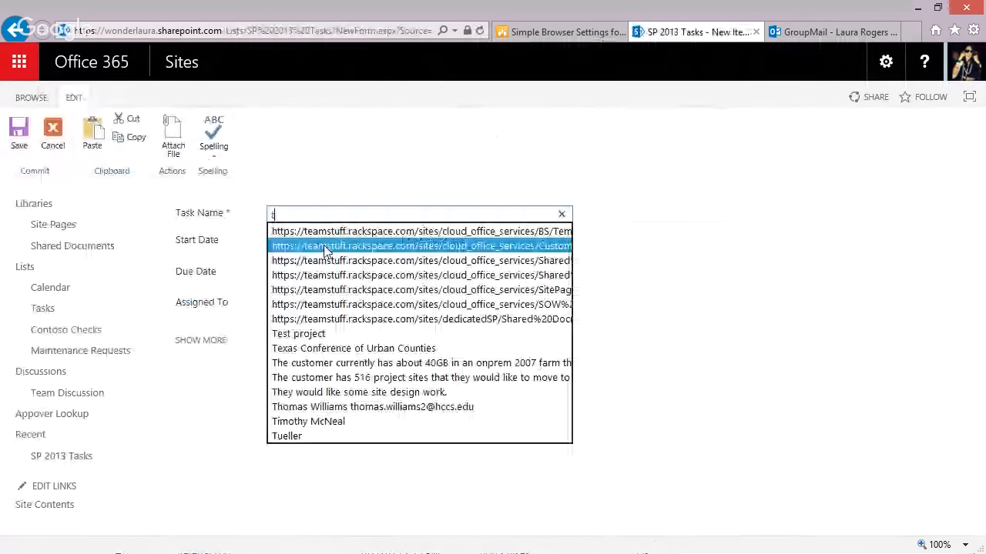
pyautogui.write('est')
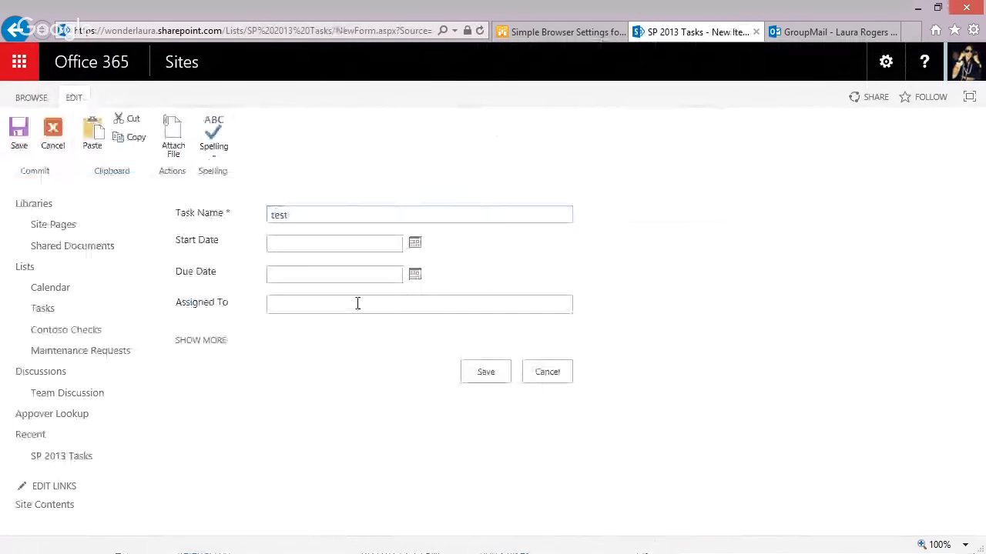
pyautogui.click(357, 304)
pyautogui.write('lau')
pyautogui.click(319, 323)
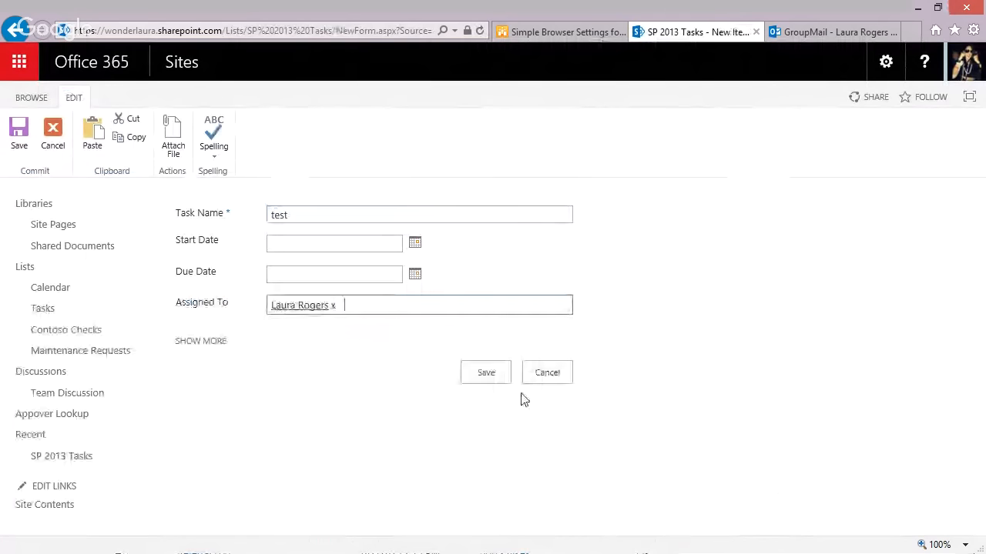
pyautogui.click(478, 373)
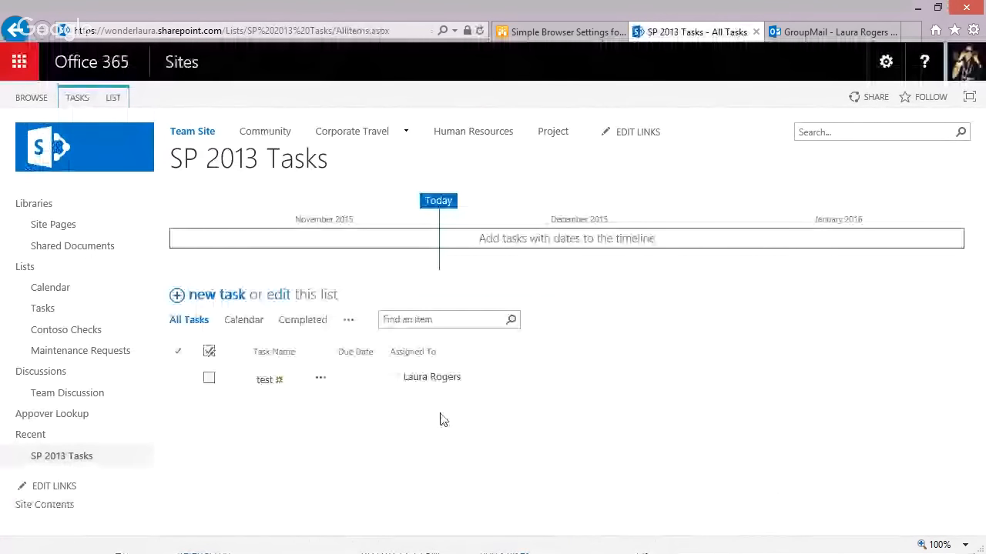
# Open List Settings for SP 2013 Tasks and review its Advanced settings page
pyautogui.click(112, 98)
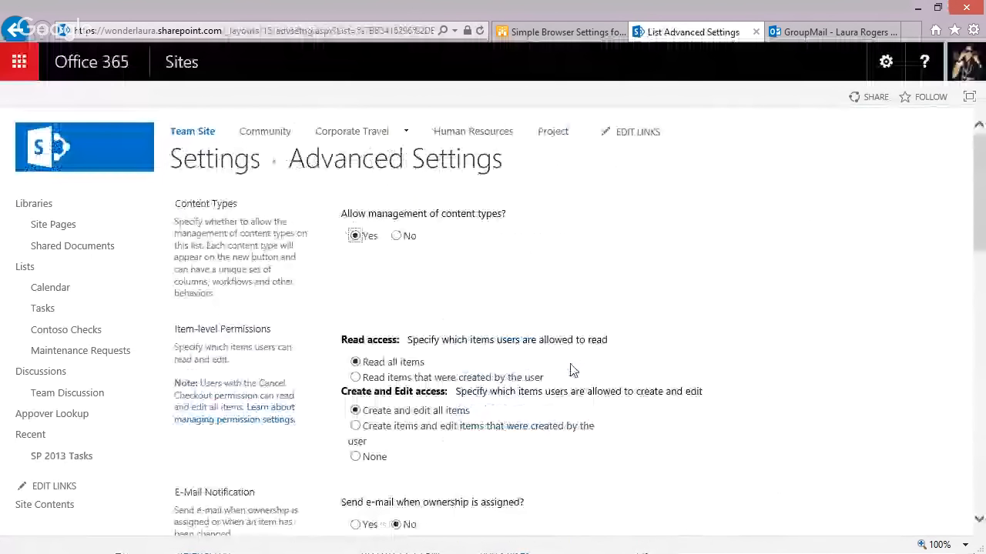
pyautogui.scroll(-3, 572, 371)
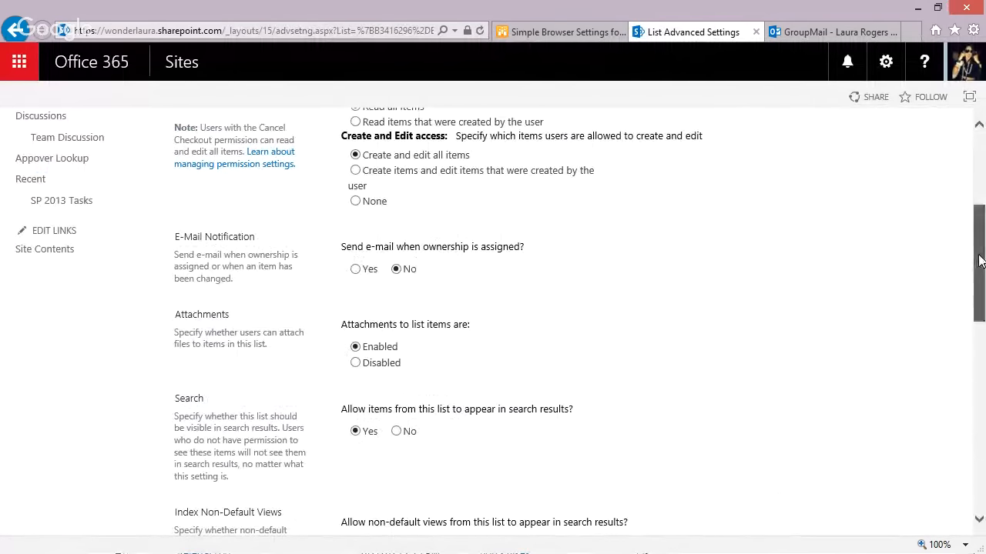
pyautogui.moveTo(979, 262); pyautogui.dragTo(981, 223)
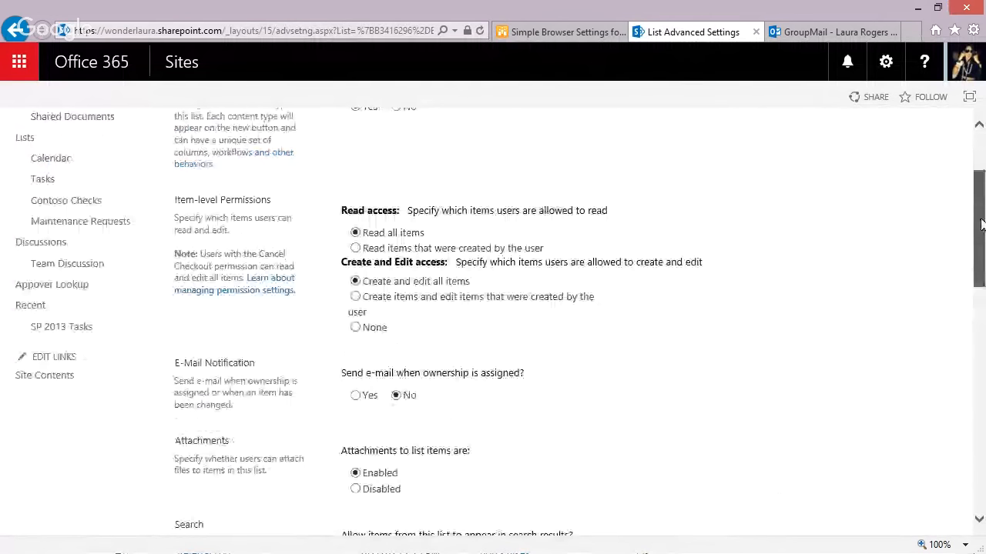
pyautogui.moveTo(982, 224); pyautogui.dragTo(980, 185)
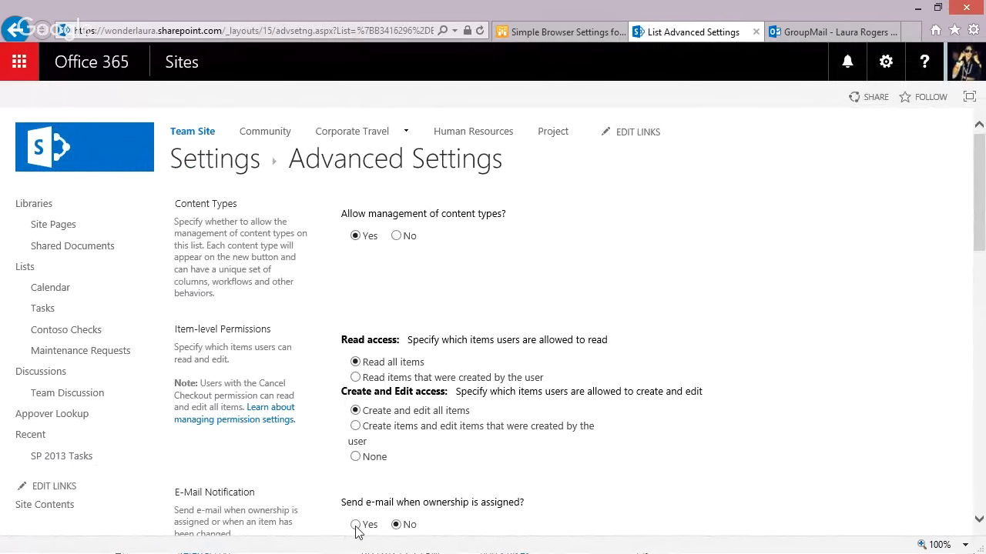
pyautogui.moveTo(979, 252); pyautogui.dragTo(980, 290)
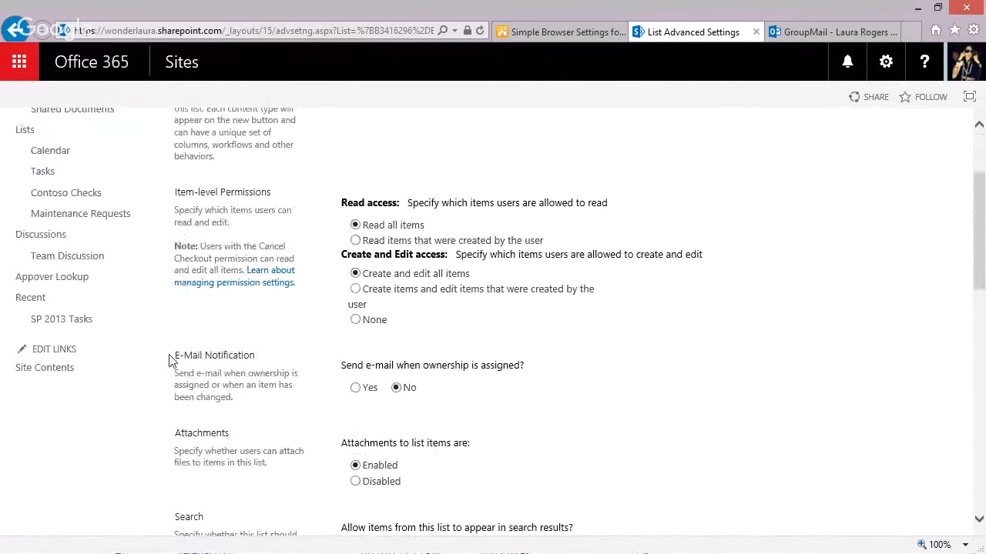
pyautogui.moveTo(170, 359); pyautogui.dragTo(499, 390)
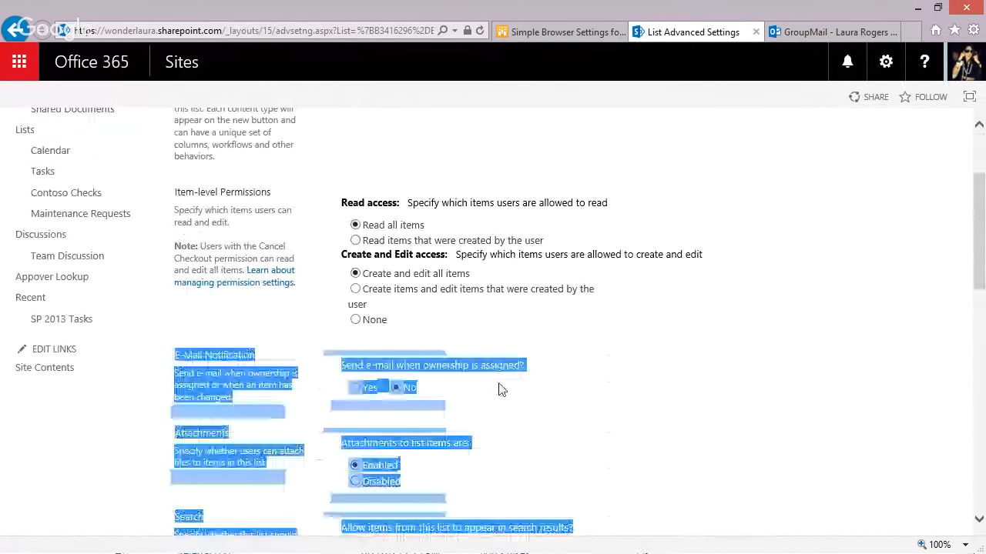
pyautogui.click(203, 352)
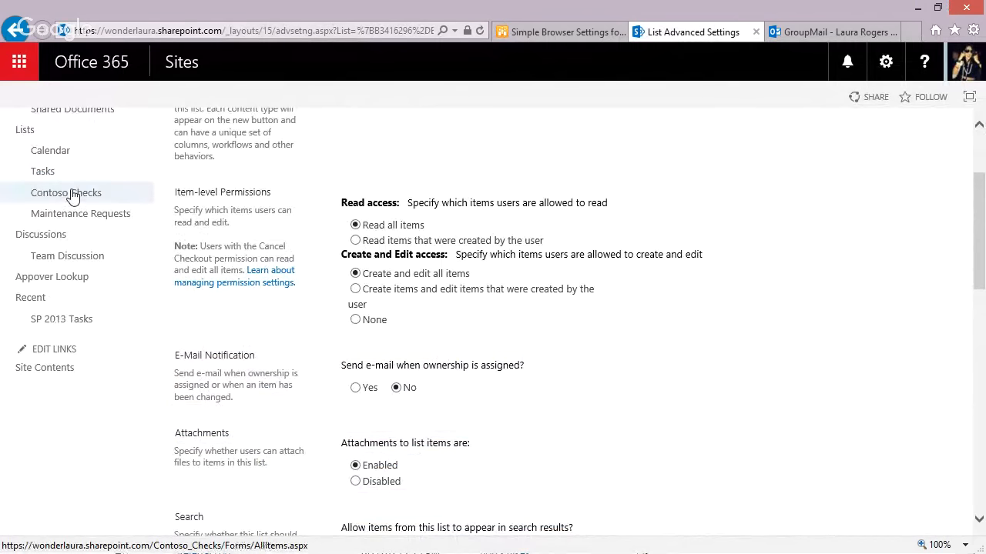
# Open the Tasks list and use Connect to Outlook from the LIST ribbon
pyautogui.click(44, 171)
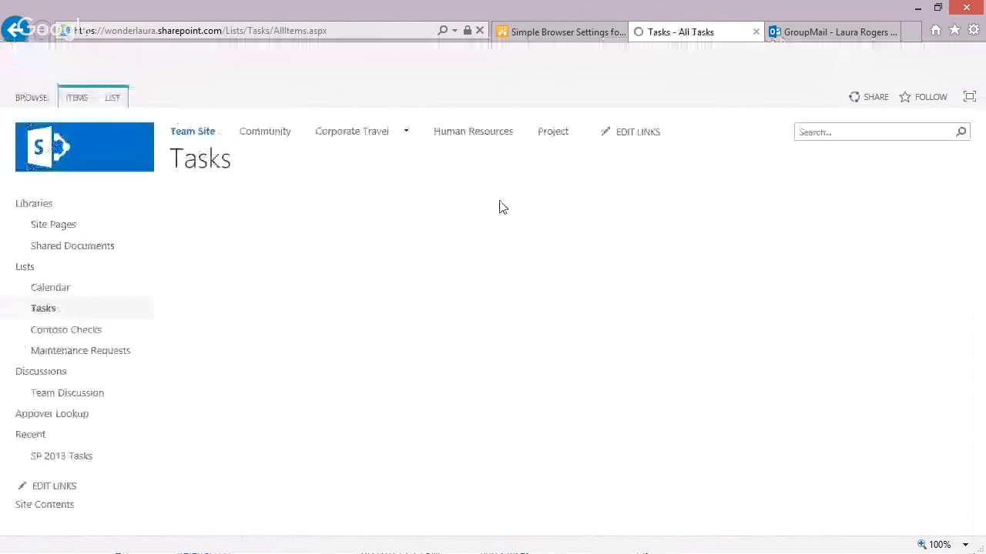
pyautogui.click(121, 103)
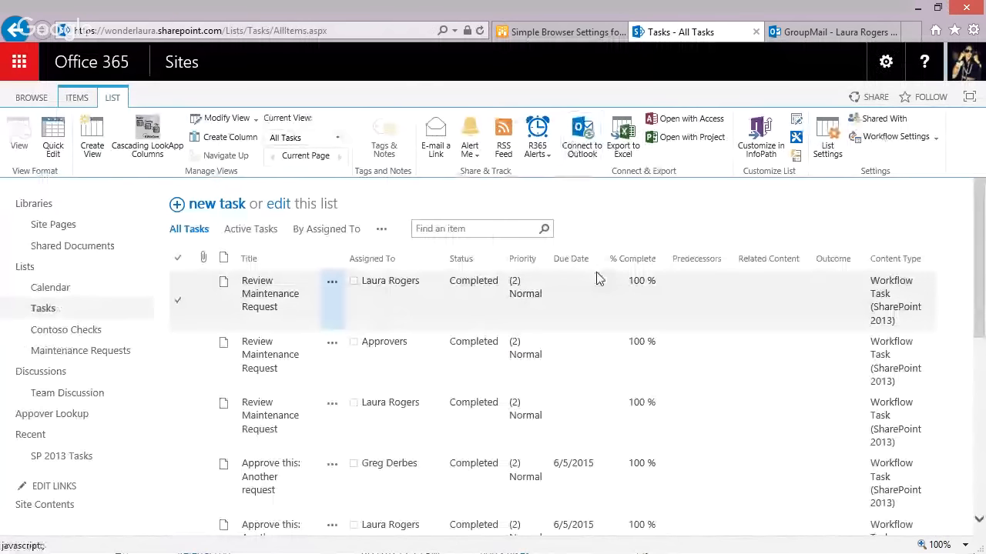
pyautogui.moveTo(0, 281); pyautogui.dragTo(493, 161)
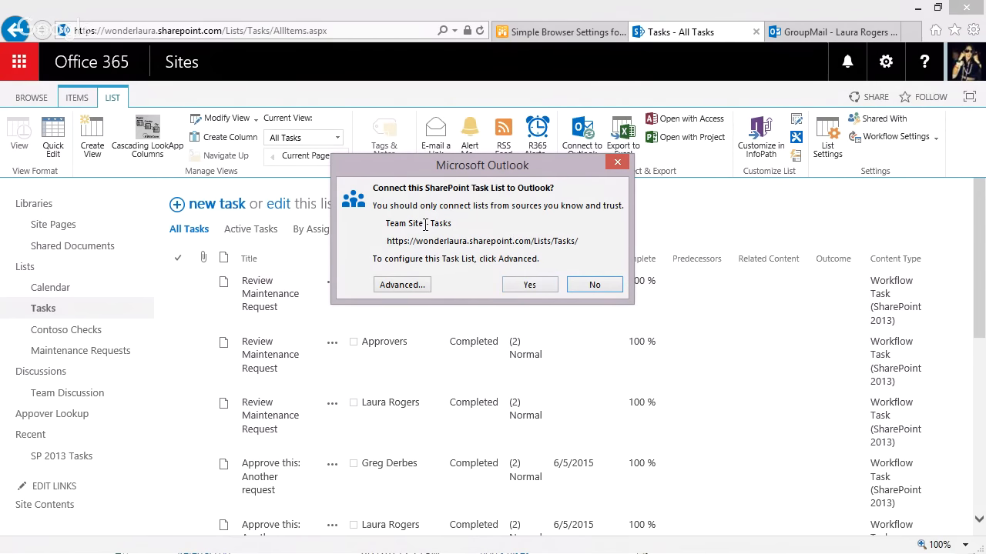
# Dismiss the Outlook prompt and post discussion 'This is a conversation or discussion' with body 'stuff here'
pyautogui.click(617, 165)
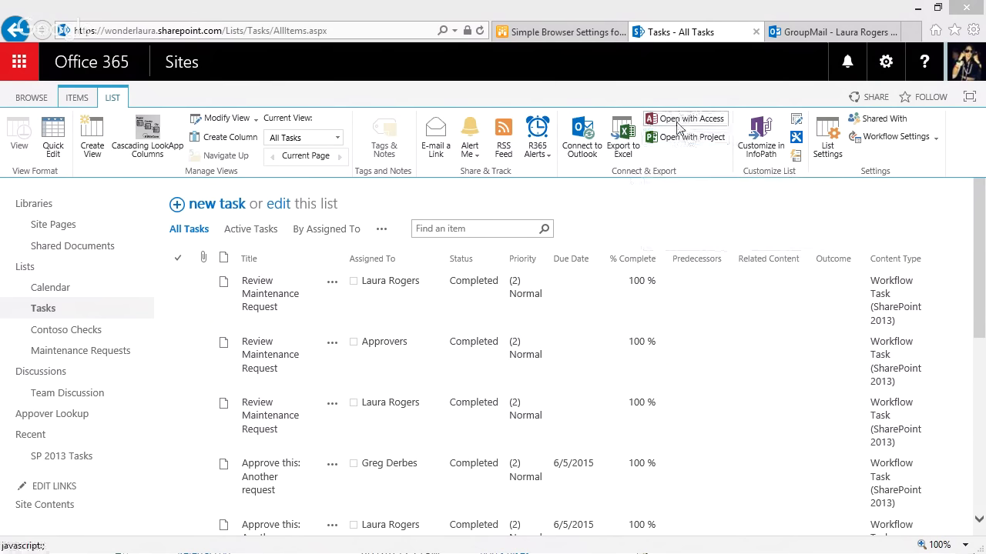
pyautogui.click(68, 392)
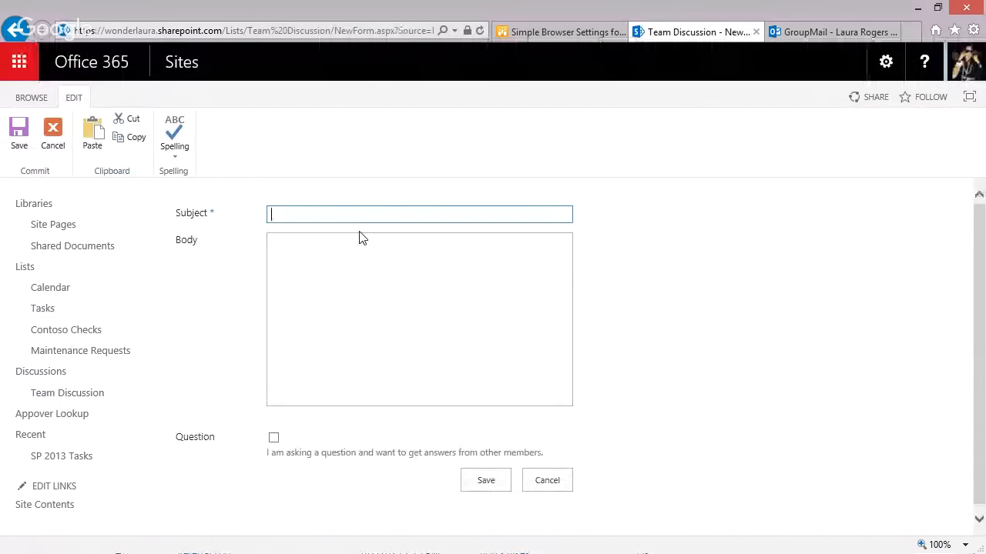
pyautogui.write('This is a ')
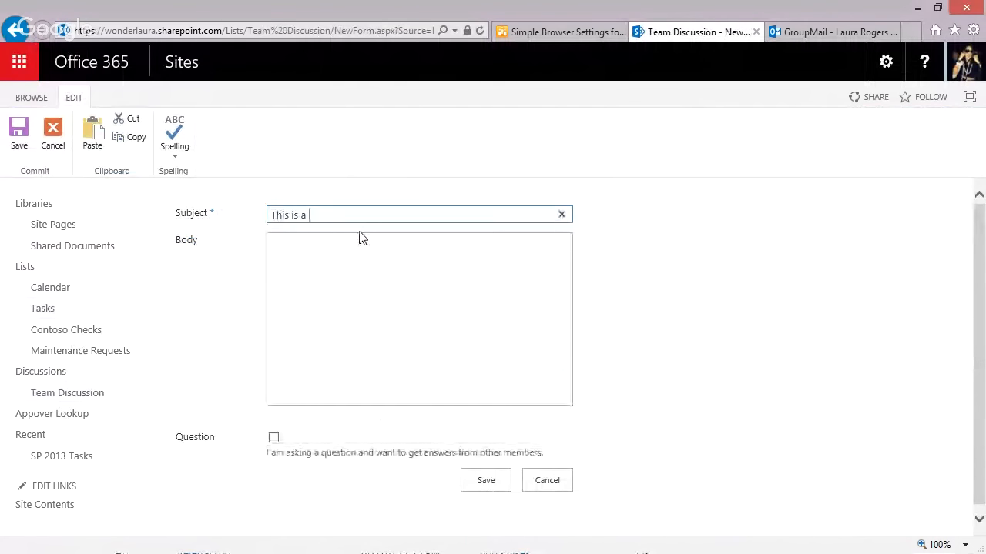
pyautogui.write('conversa')
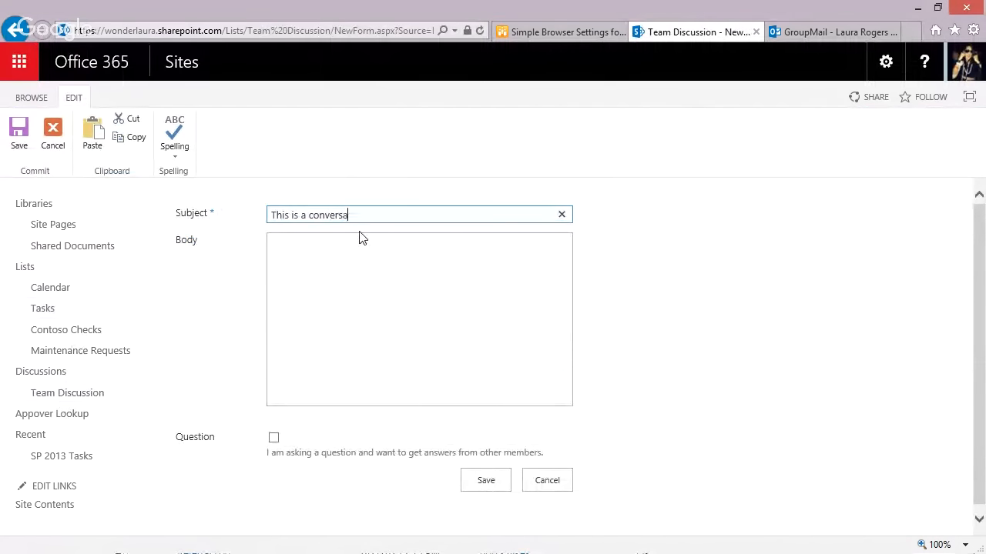
pyautogui.write('tion or discussion')
pyautogui.press('Tab')
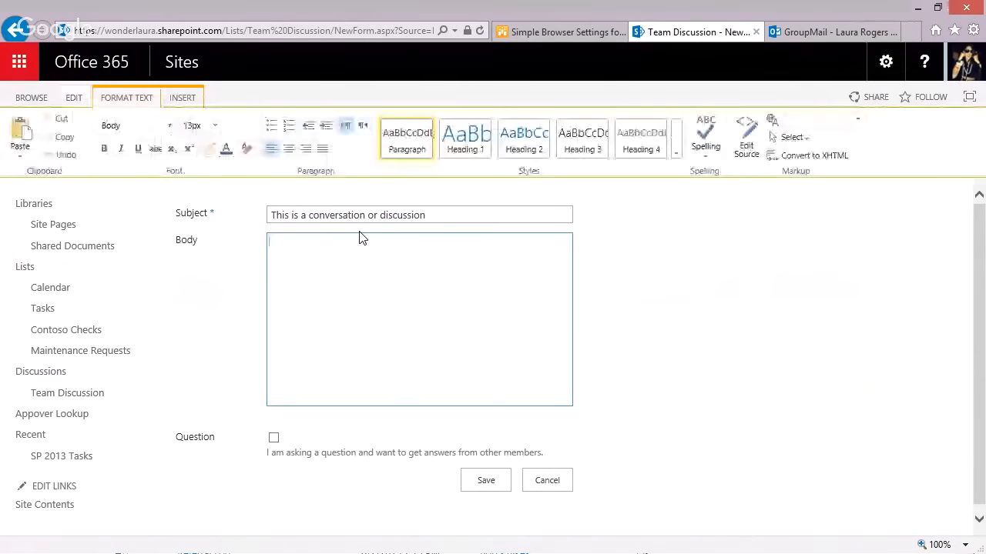
pyautogui.write('stuff here')
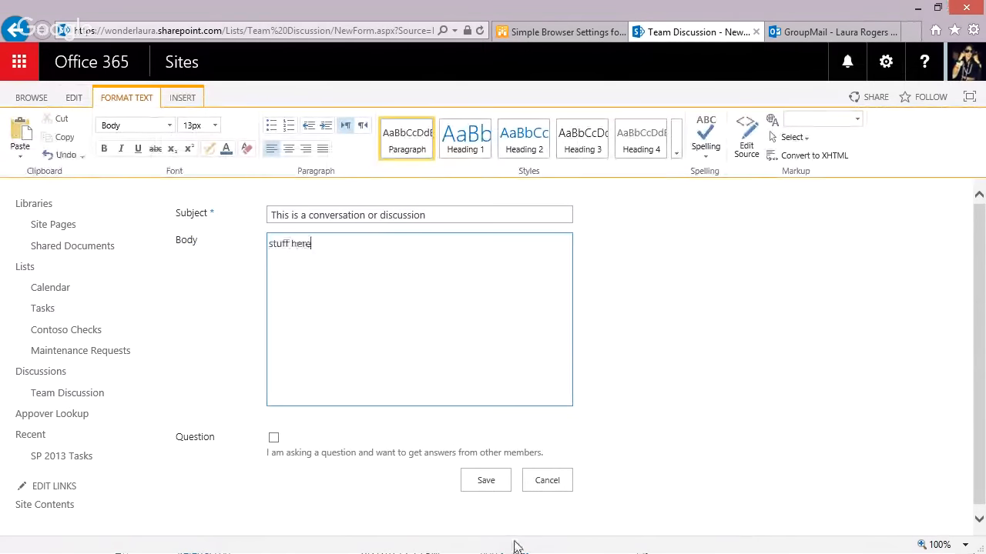
pyautogui.click(486, 482)
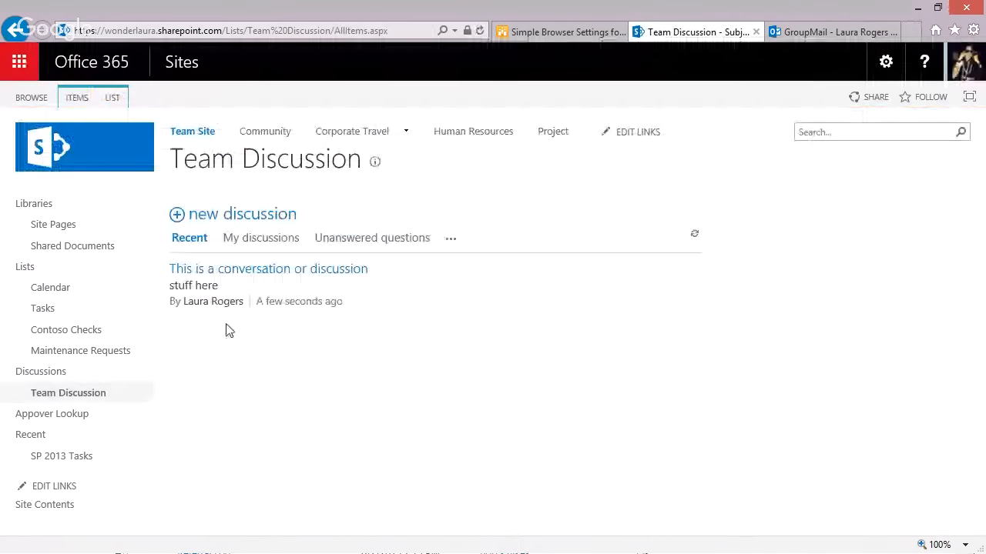
# Connect the Team Discussion board to Outlook from the LIST ribbon and confirm with Yes
pyautogui.click(113, 101)
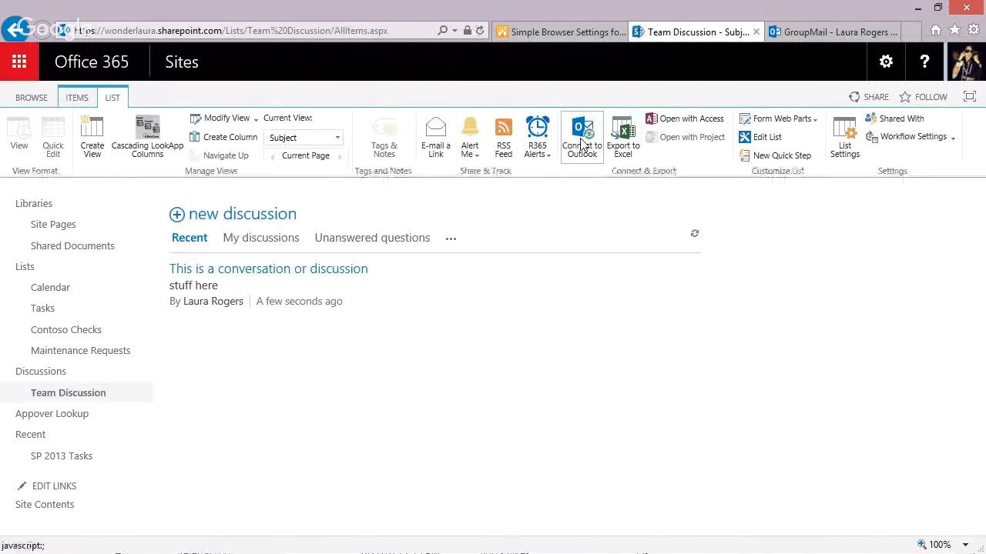
pyautogui.click(583, 146)
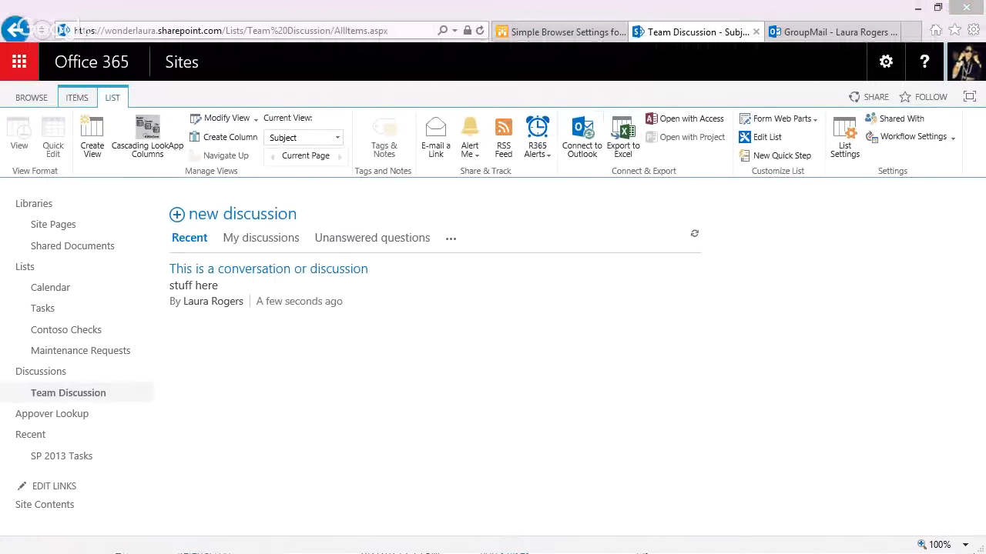
pyautogui.click(480, 357)
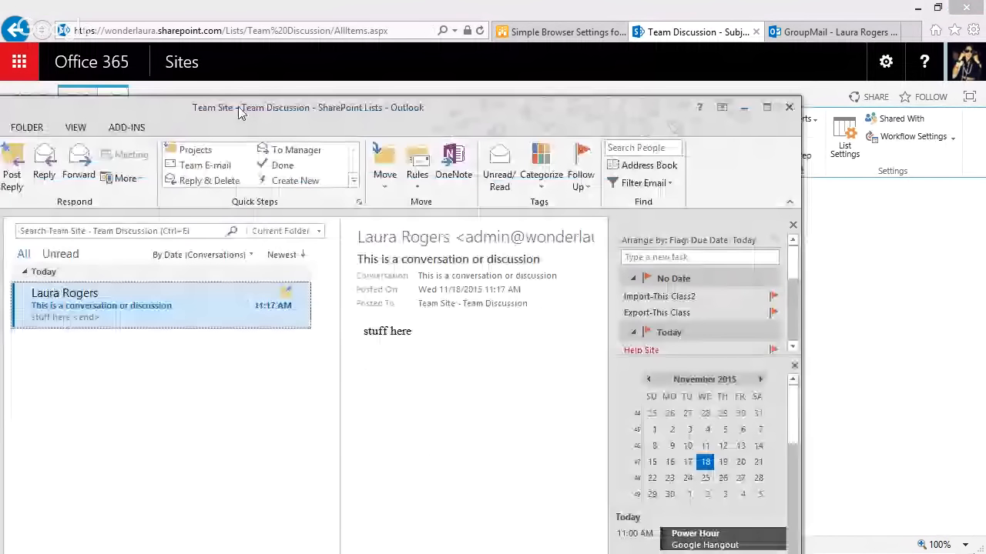
# Post the reply 'This is my reply' to the discussion in a maximized Outlook, then drag Outlook aside
pyautogui.doubleClick(238, 107)
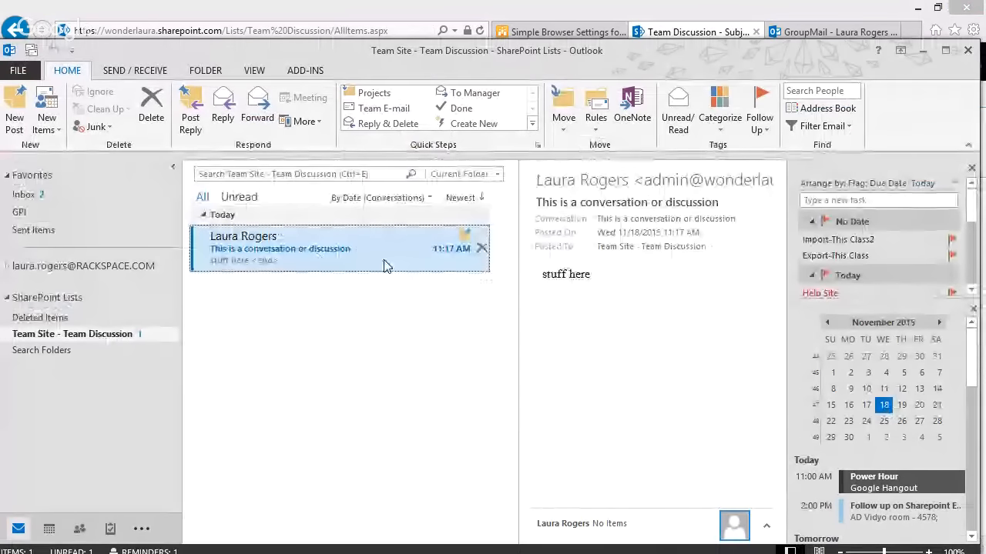
pyautogui.doubleClick(314, 263)
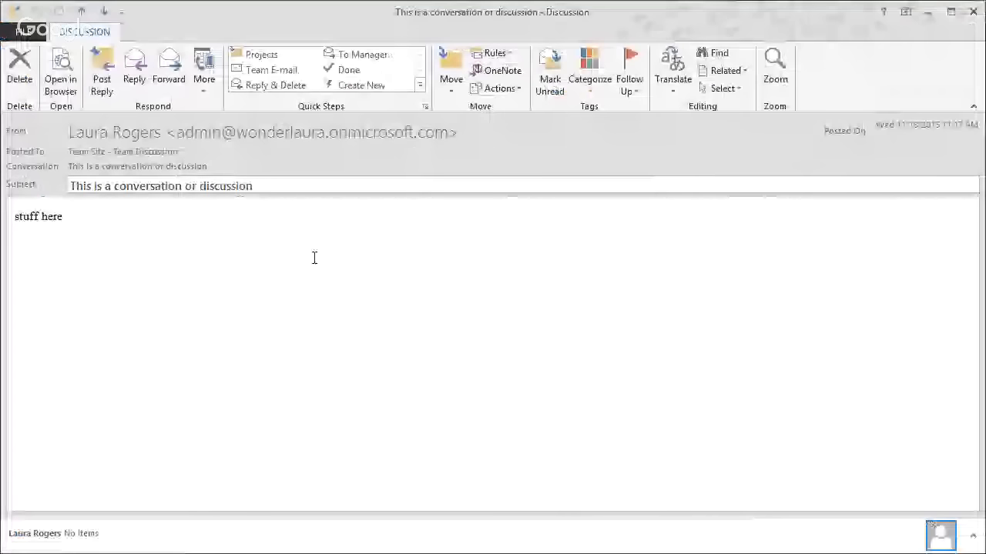
pyautogui.click(102, 83)
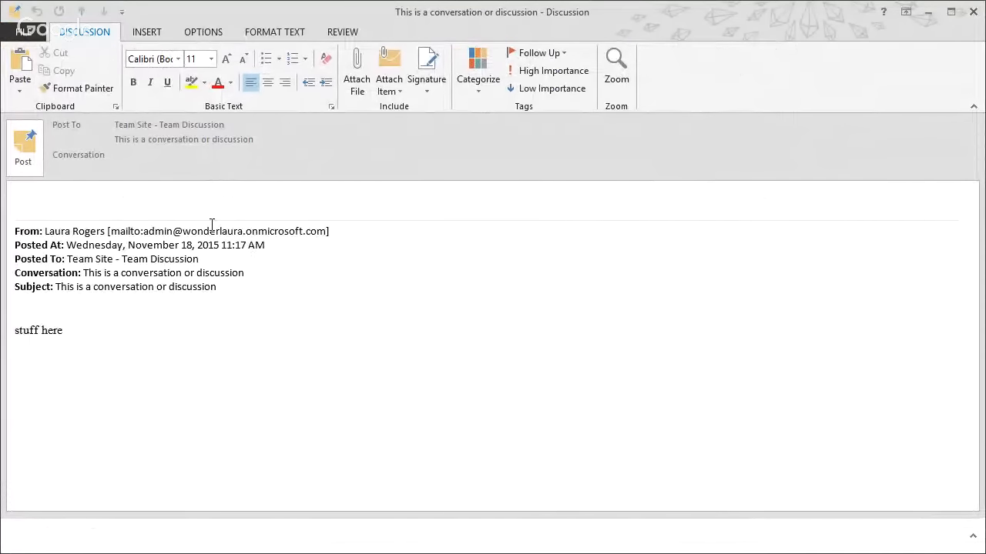
pyautogui.write('This is my reply')
pyautogui.click(32, 164)
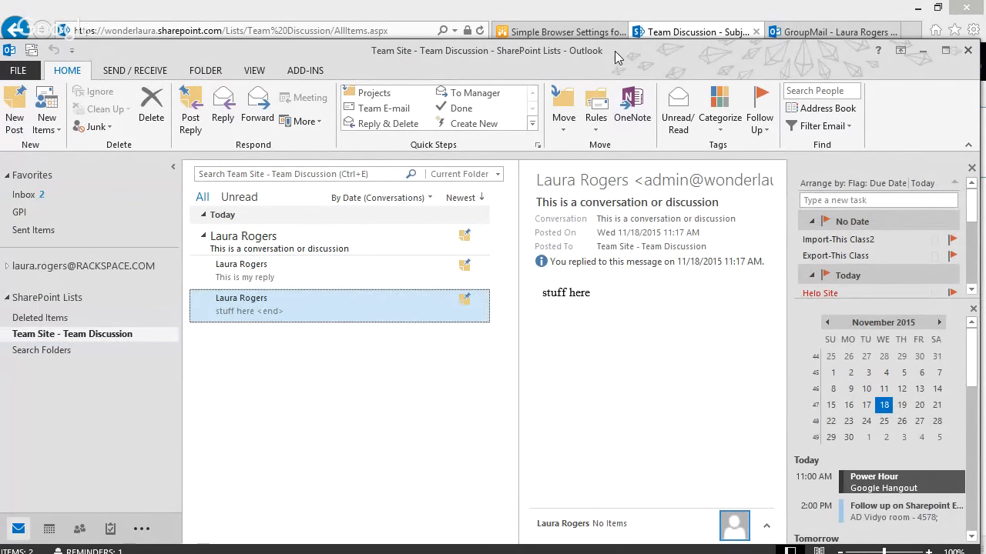
pyautogui.moveTo(614, 52); pyautogui.dragTo(0, 36)
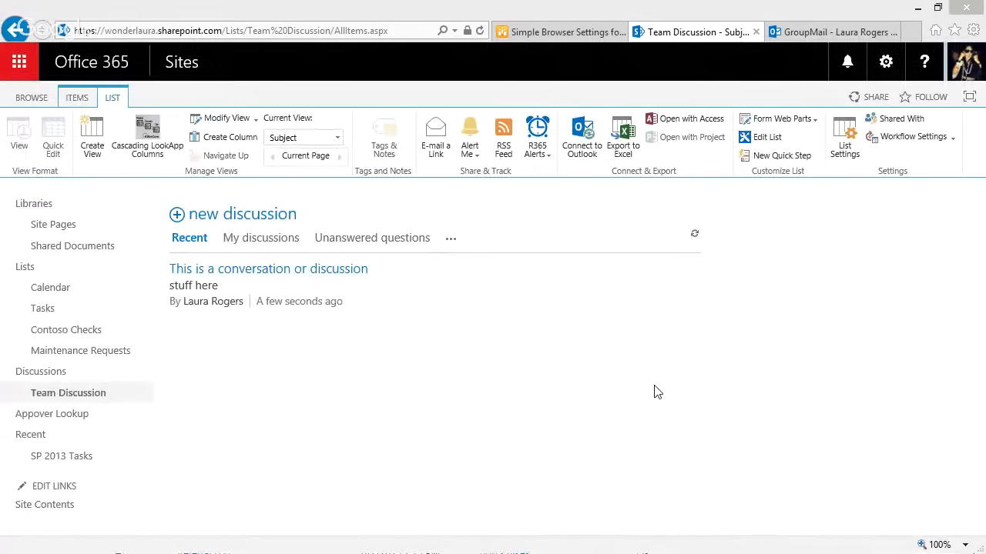
# Export the Maintenance Requests list to Excel and open the exported file
pyautogui.click(73, 353)
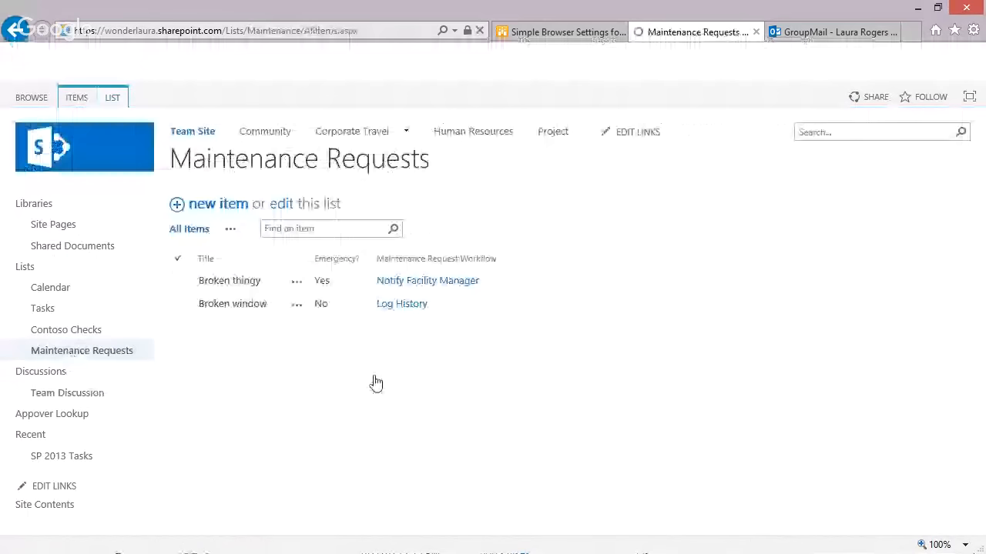
pyautogui.click(117, 98)
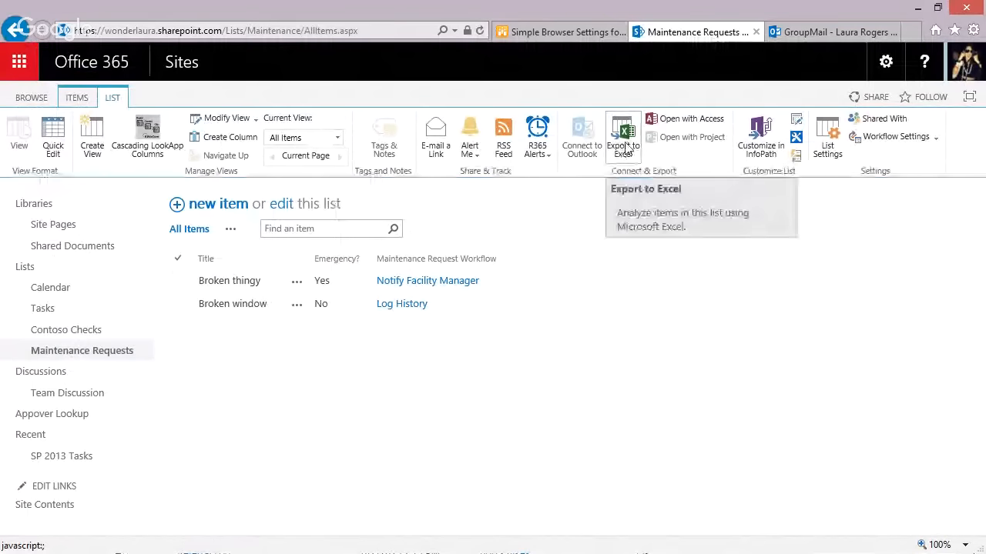
pyautogui.click(625, 148)
pyautogui.click(684, 536)
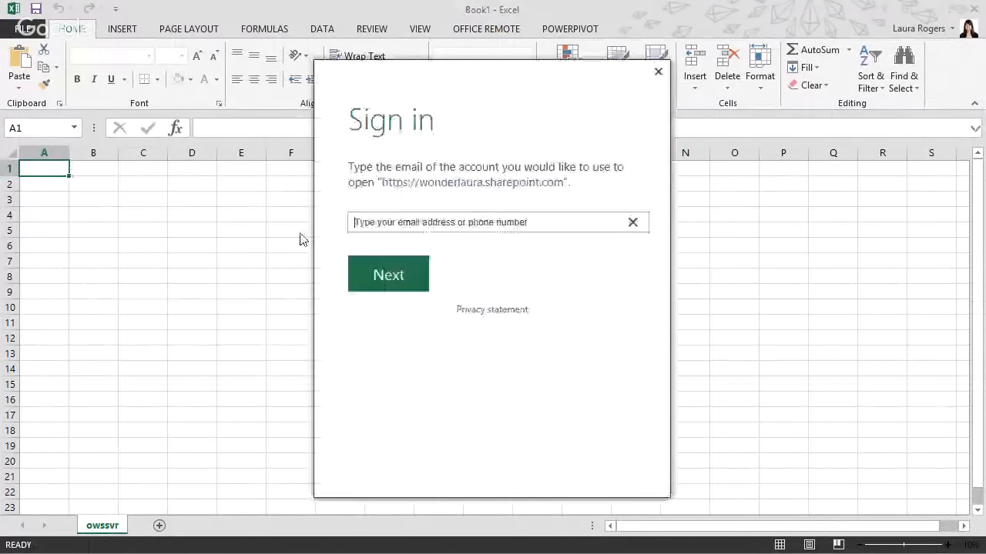
# Sign in from Excel by entering the account e-mail, then the account password
pyautogui.click(530, 223)
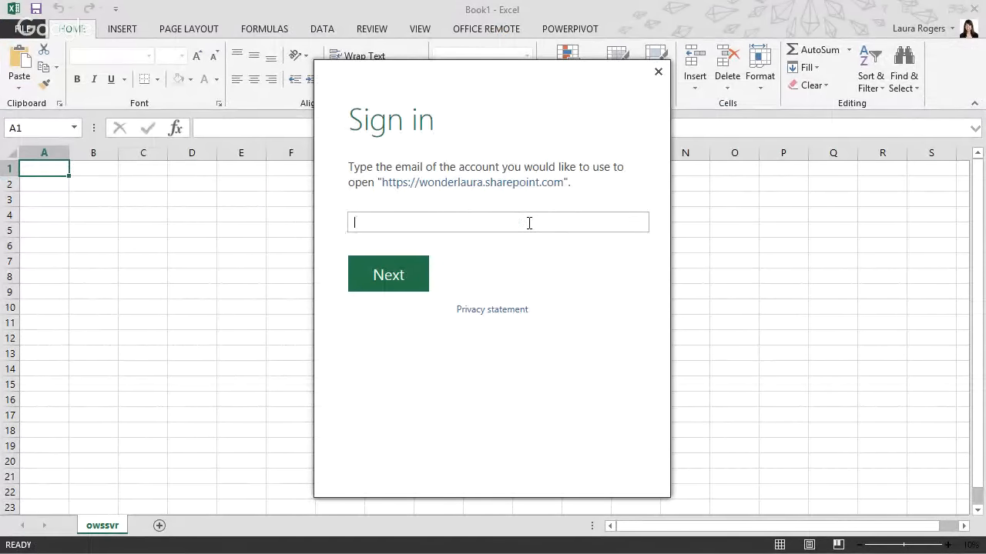
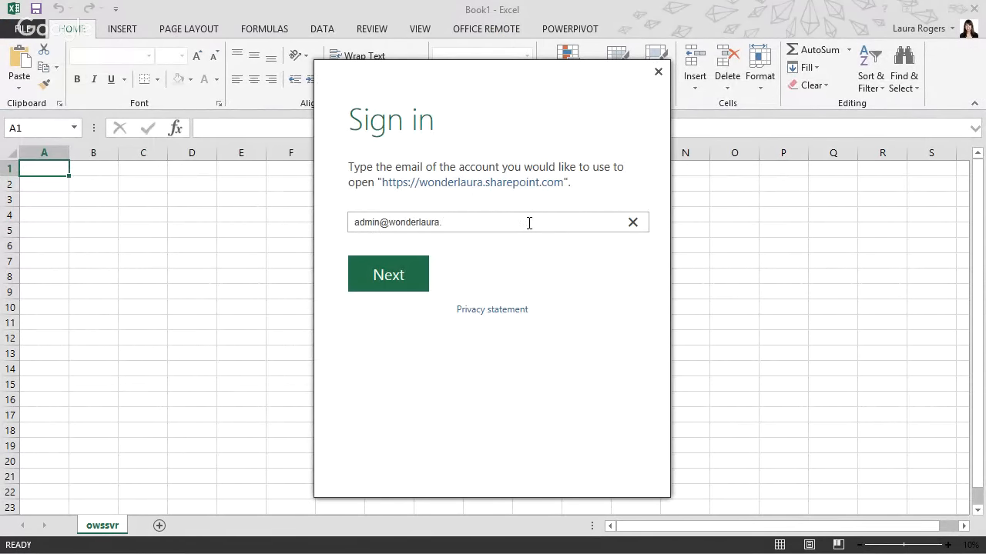
pyautogui.click(390, 282)
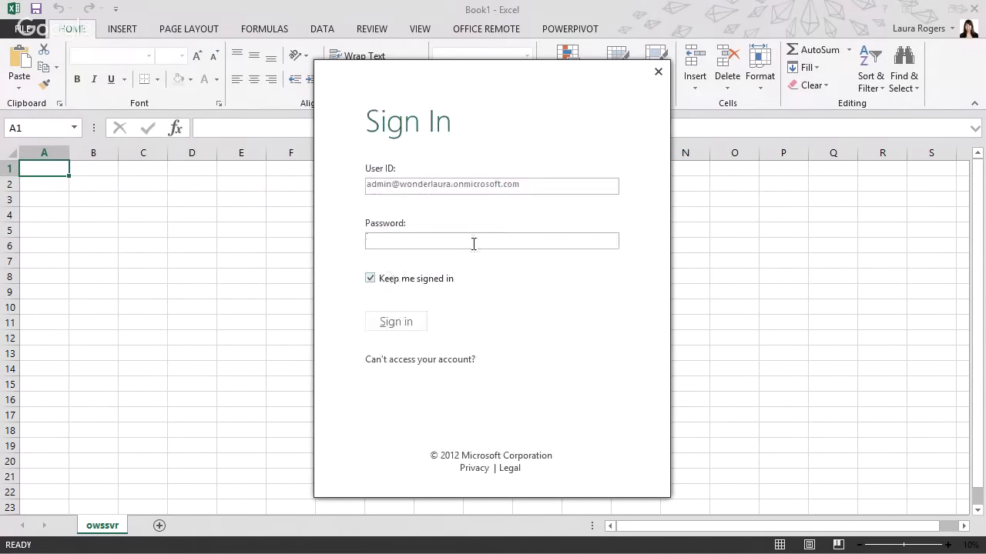
pyautogui.write('••••••••••••')
pyautogui.click(385, 323)
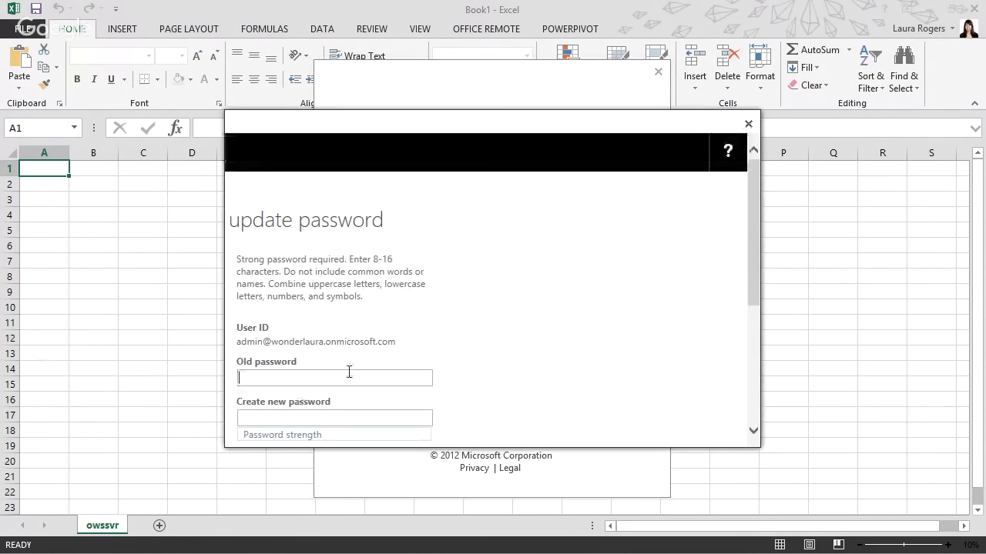
# Enter the old password, type and confirm a new password, and submit the change
pyautogui.click(307, 376)
pyautogui.write('••••••••••••••')
pyautogui.moveTo(756, 286); pyautogui.dragTo(755, 338)
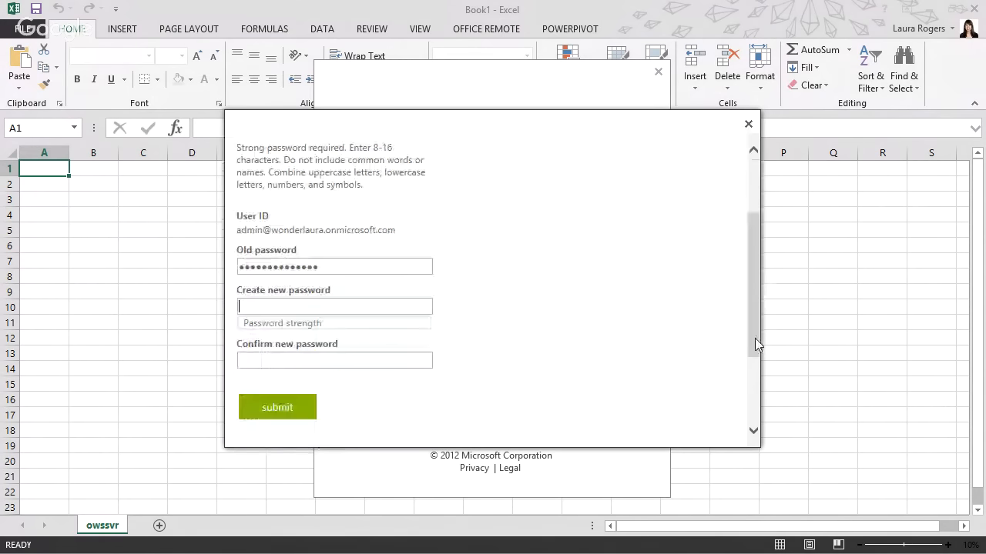
pyautogui.click(377, 305)
pyautogui.write('••••••••••••••')
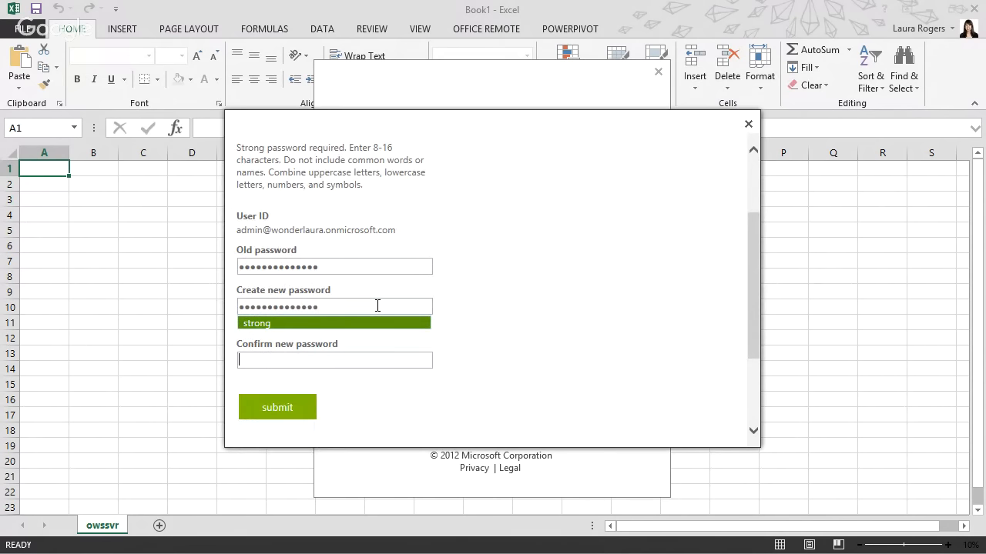
pyautogui.press('Tab')
pyautogui.write('••••••••••••••')
pyautogui.click(290, 408)
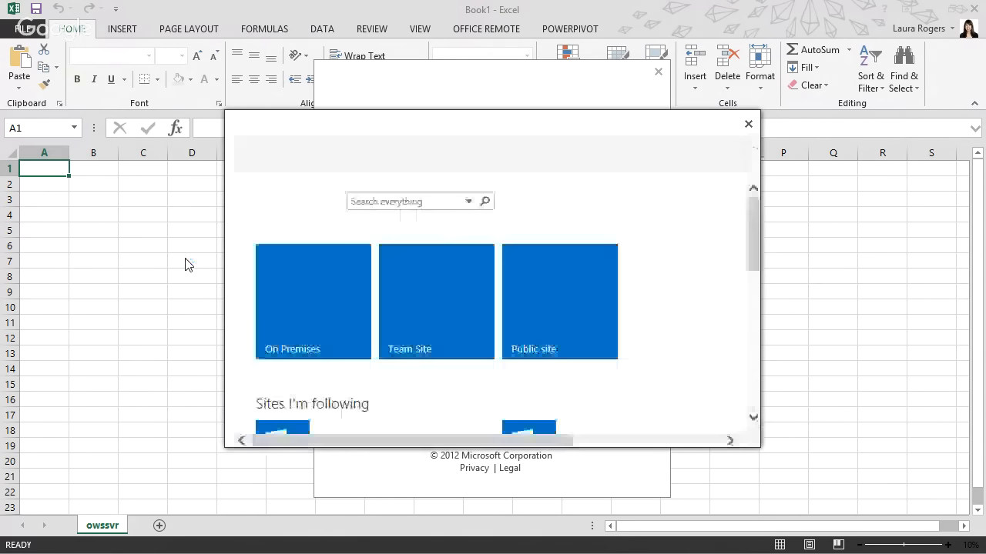
# Sign in with the new password to load the list data, then close Excel without saving Book1
pyautogui.click(748, 125)
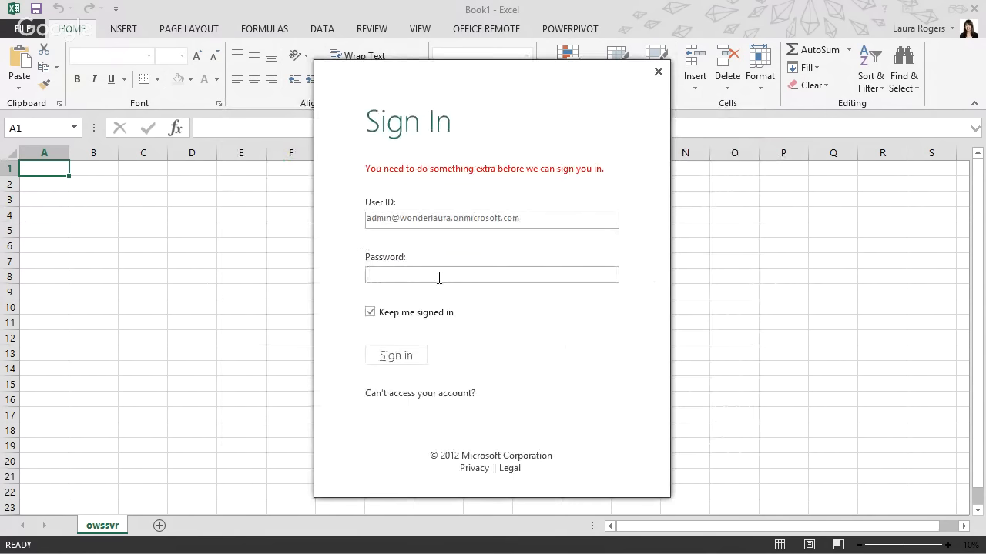
pyautogui.write('p•••••')
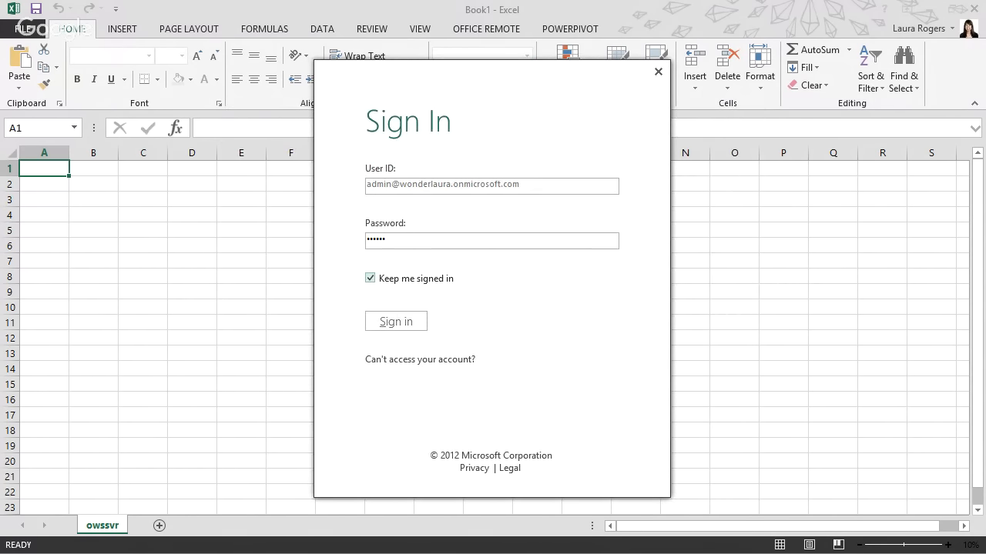
pyautogui.write('••••••••')
pyautogui.click(402, 329)
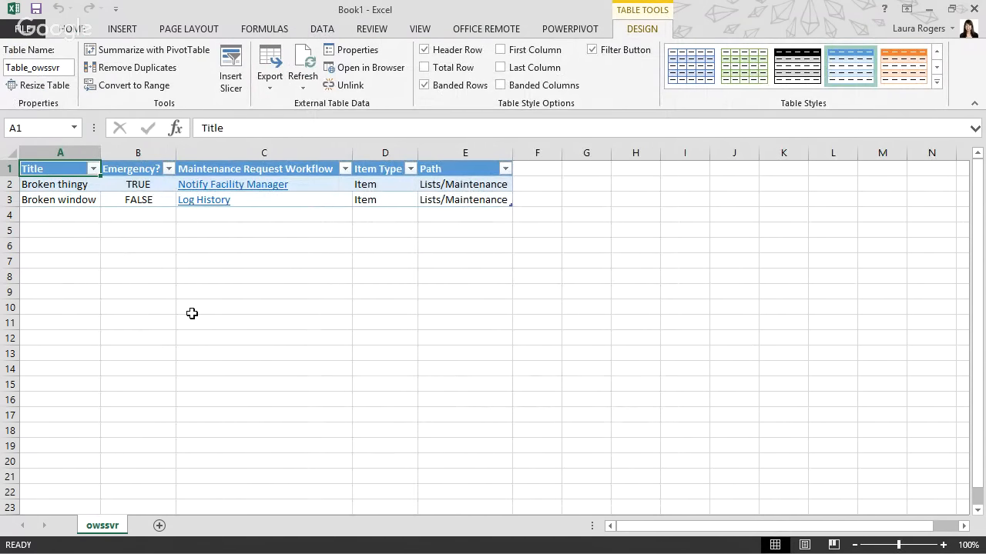
pyautogui.click(975, 8)
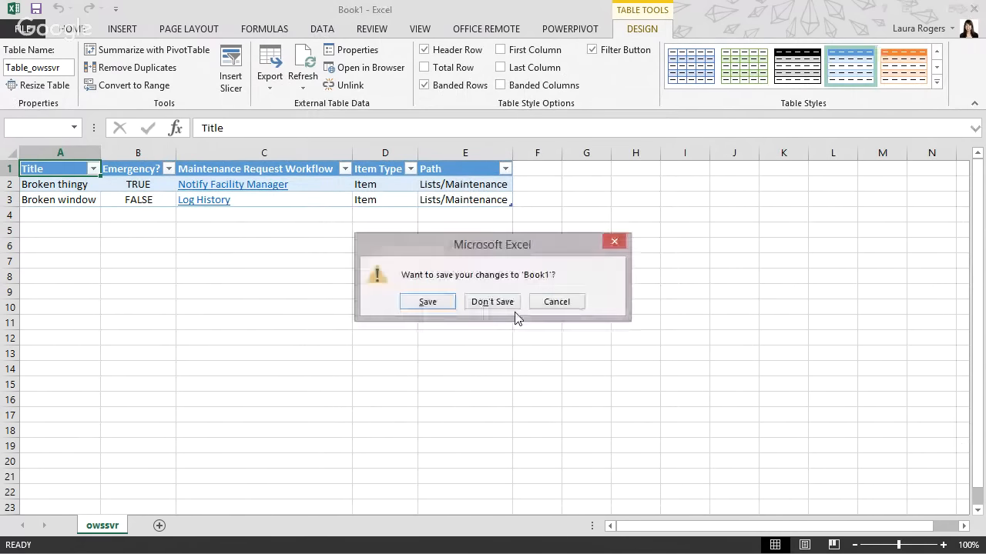
pyautogui.click(483, 302)
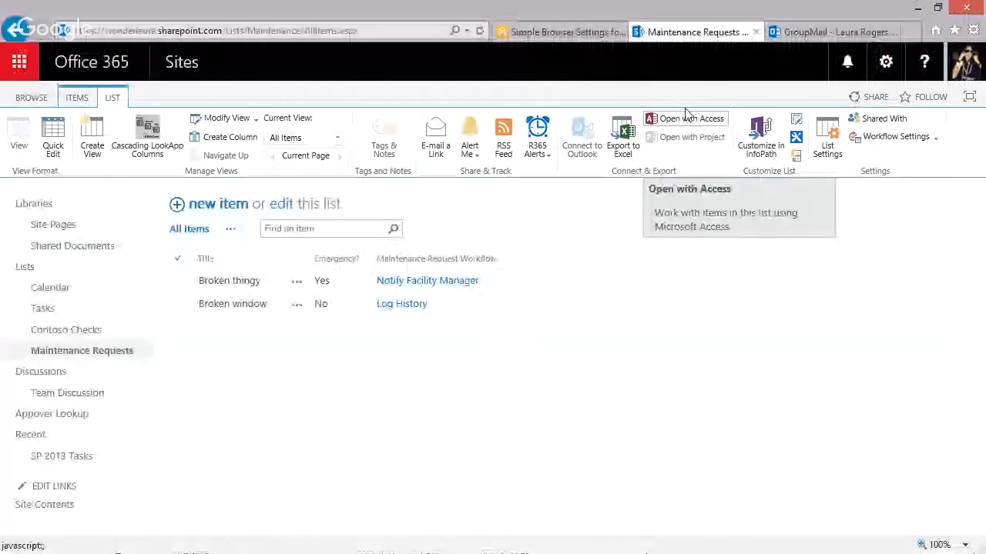
# Open the Maintenance Requests list with Access, keeping Link to data on the SharePoint site
pyautogui.click(687, 118)
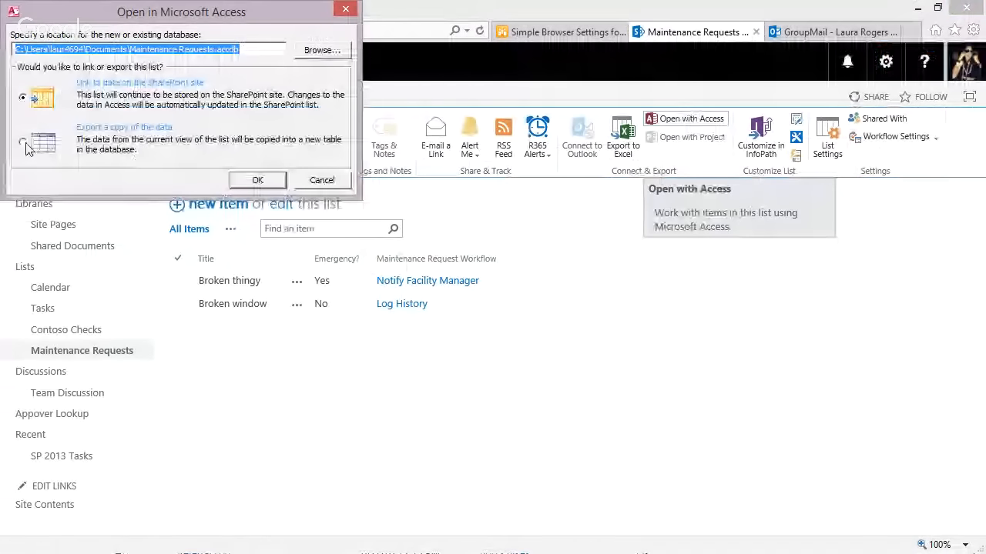
pyautogui.click(256, 181)
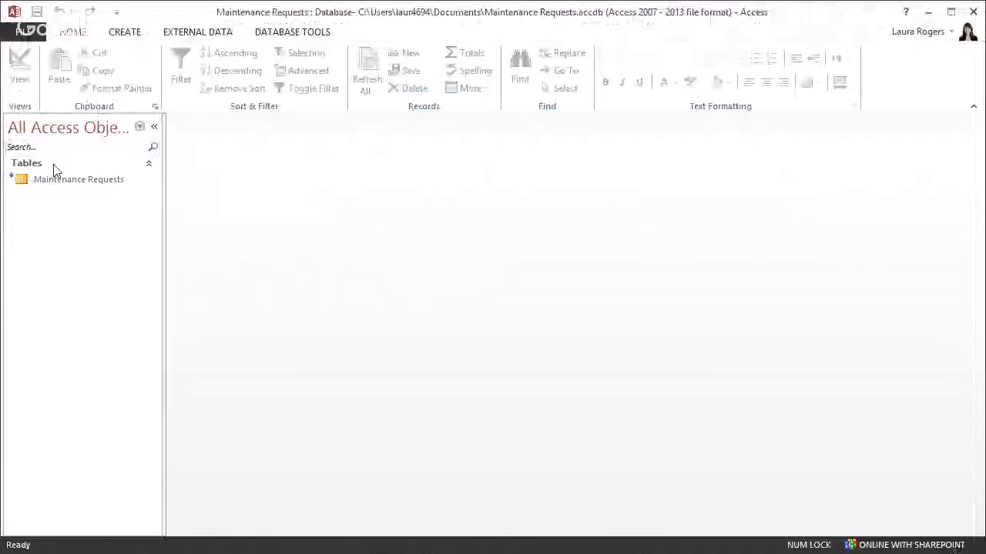
# Select the linked Maintenance Requests table and show the More import sources under External Data
pyautogui.click(198, 33)
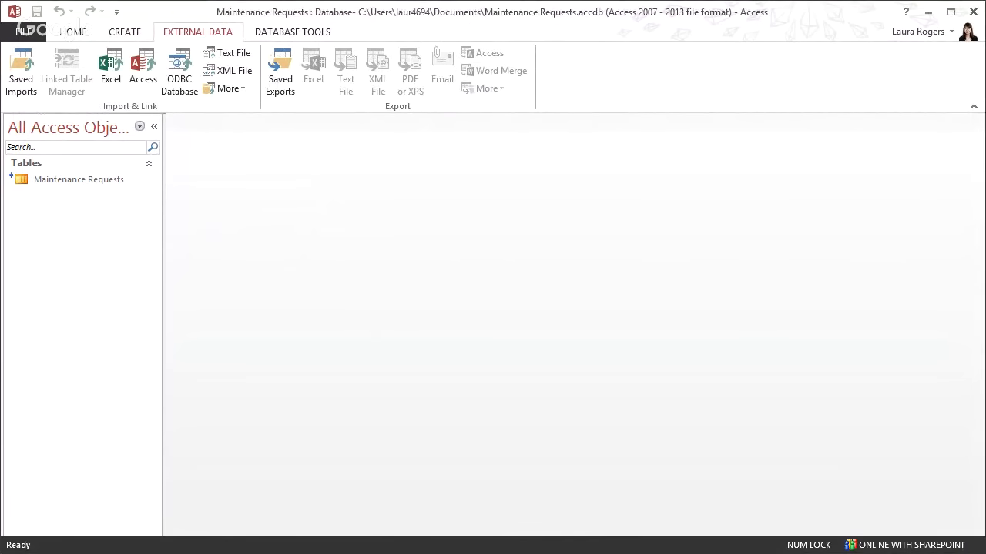
pyautogui.click(66, 180)
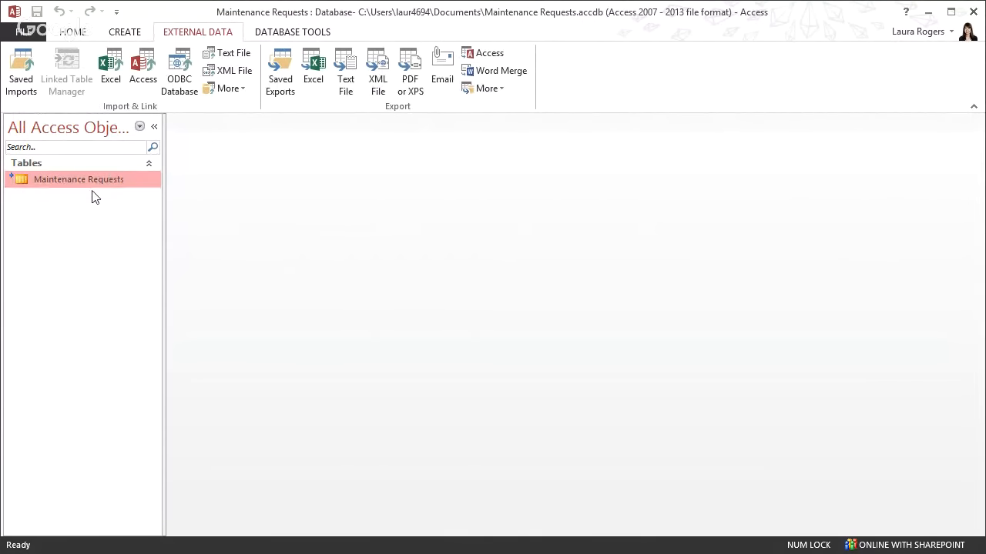
pyautogui.moveTo(111, 184)
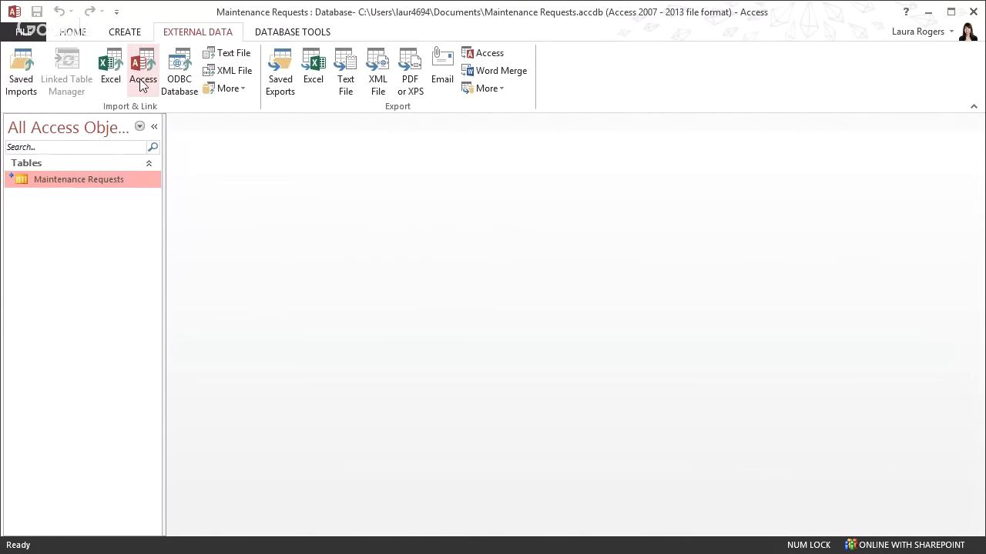
pyautogui.click(242, 90)
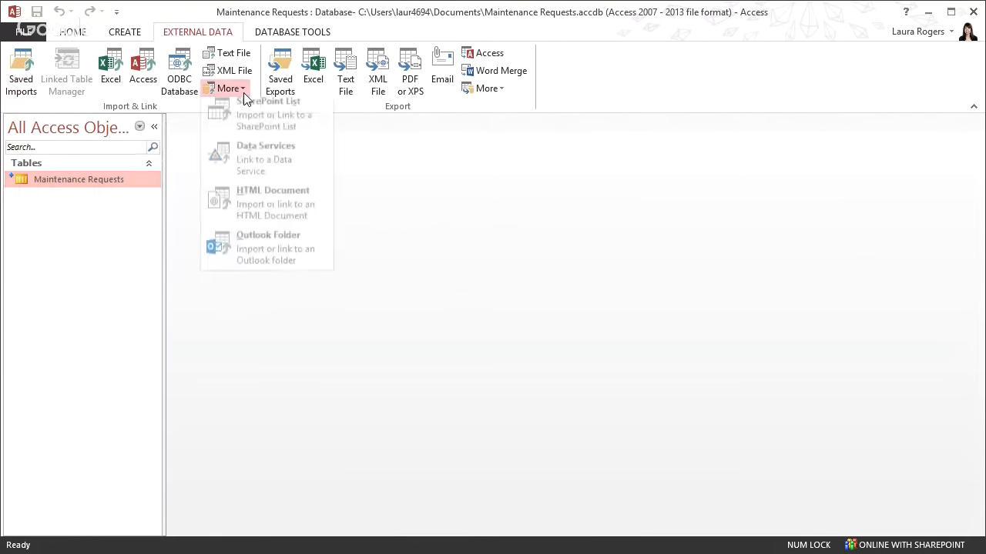
# Link the Customer Files, Calendar, Appover Lookup, Tasks and Supply Chain Request SharePoint lists as tables
pyautogui.click(250, 119)
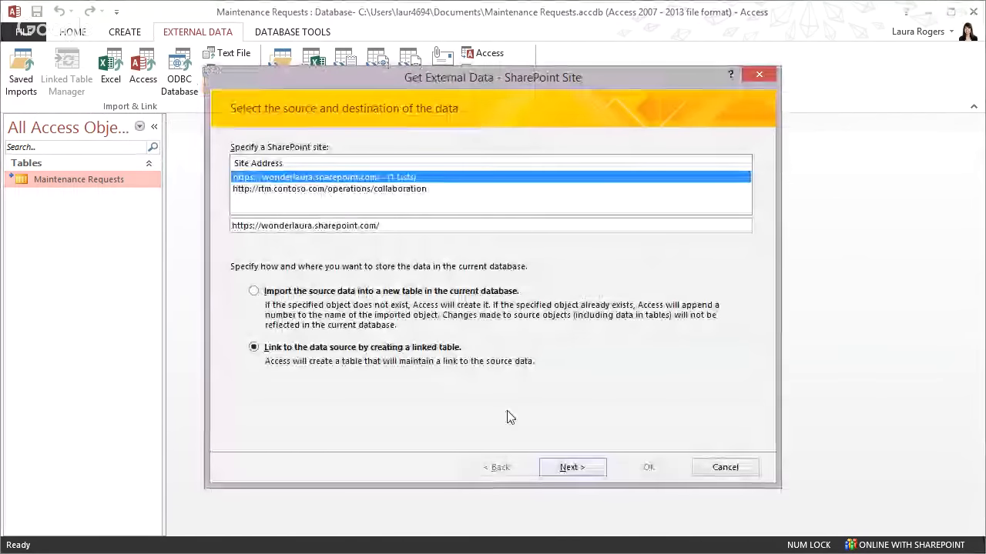
pyautogui.click(578, 469)
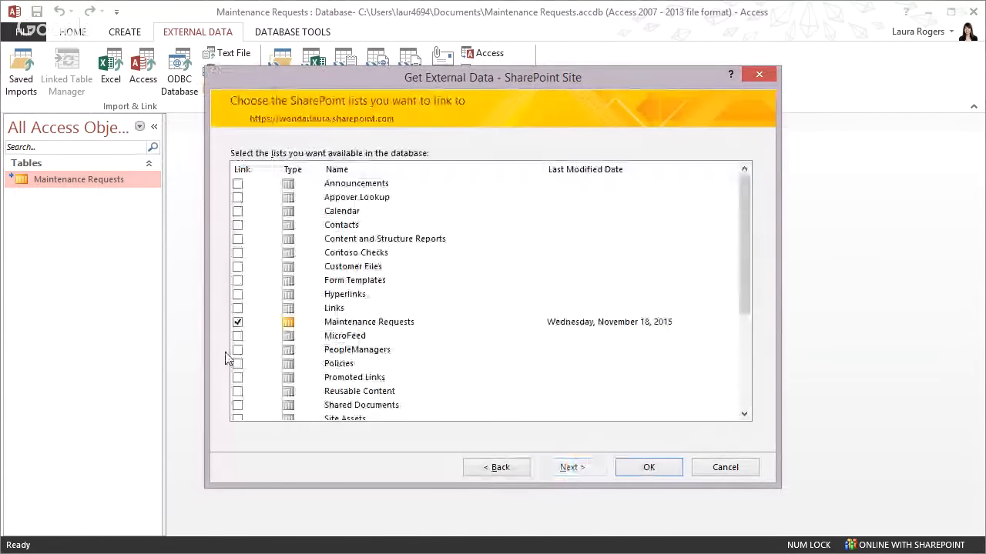
pyautogui.click(237, 320)
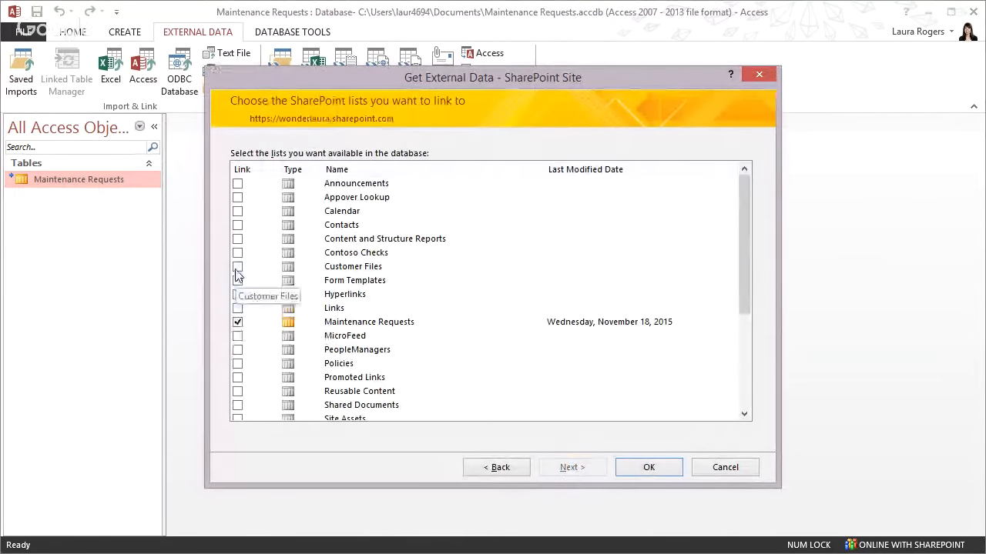
pyautogui.click(237, 267)
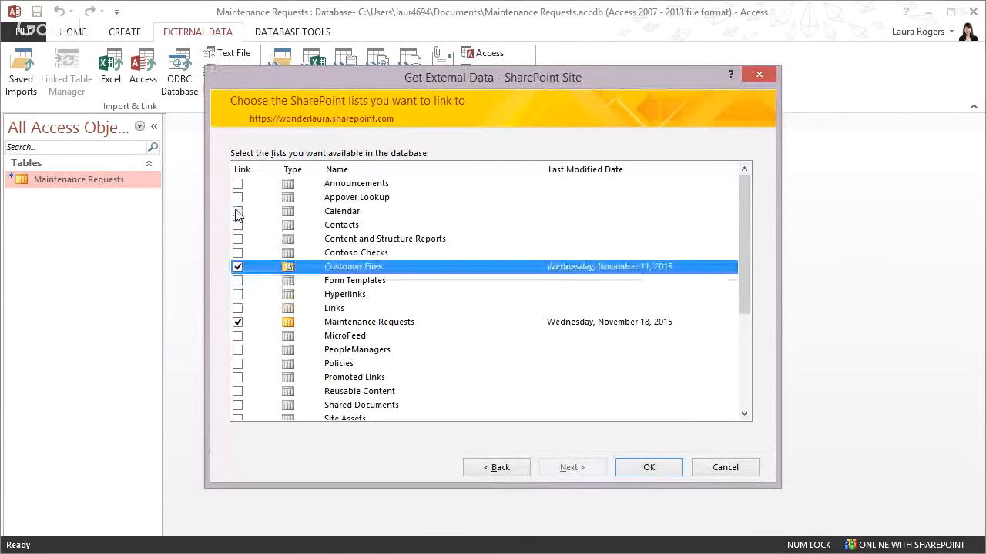
pyautogui.click(237, 211)
pyautogui.click(238, 197)
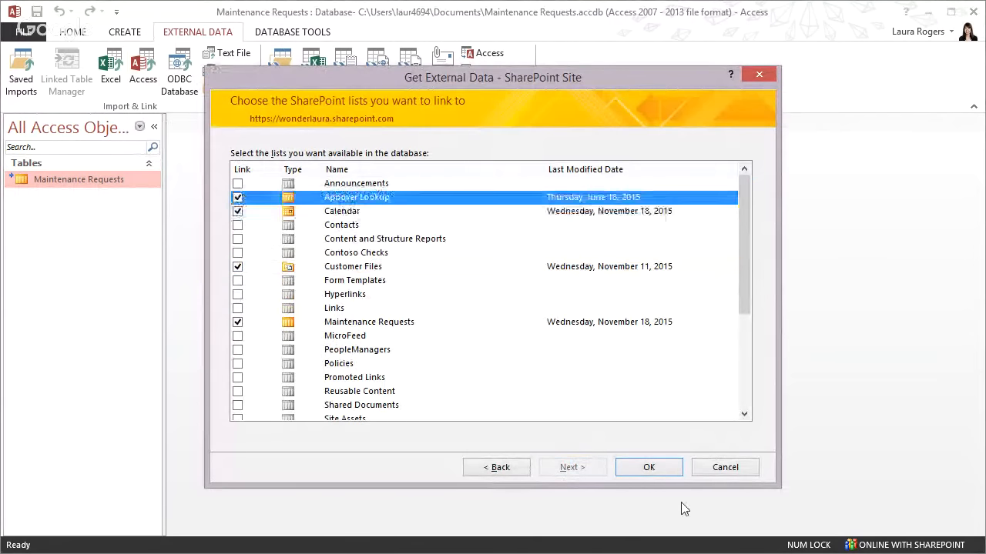
pyautogui.moveTo(745, 291); pyautogui.dragTo(752, 360)
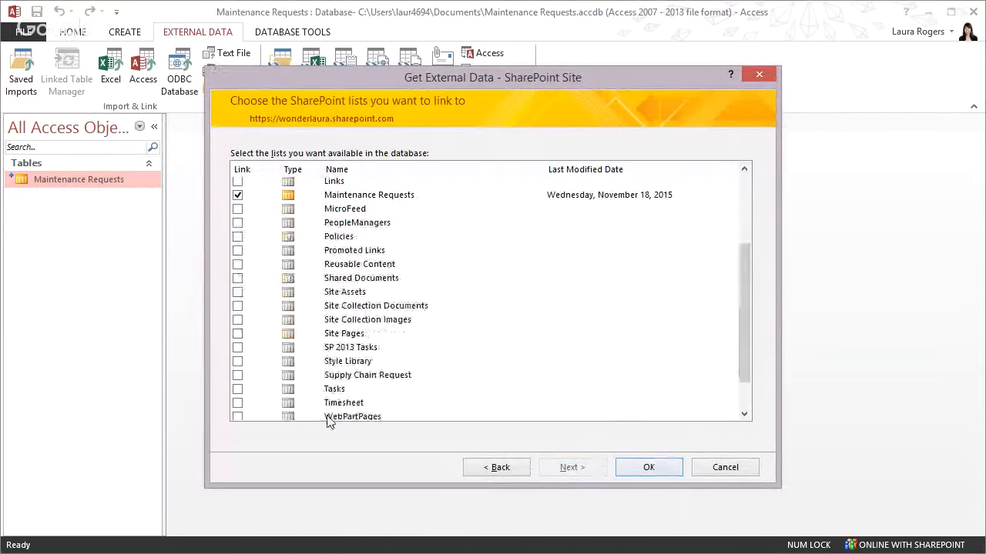
pyautogui.click(237, 389)
pyautogui.click(238, 375)
pyautogui.click(237, 375)
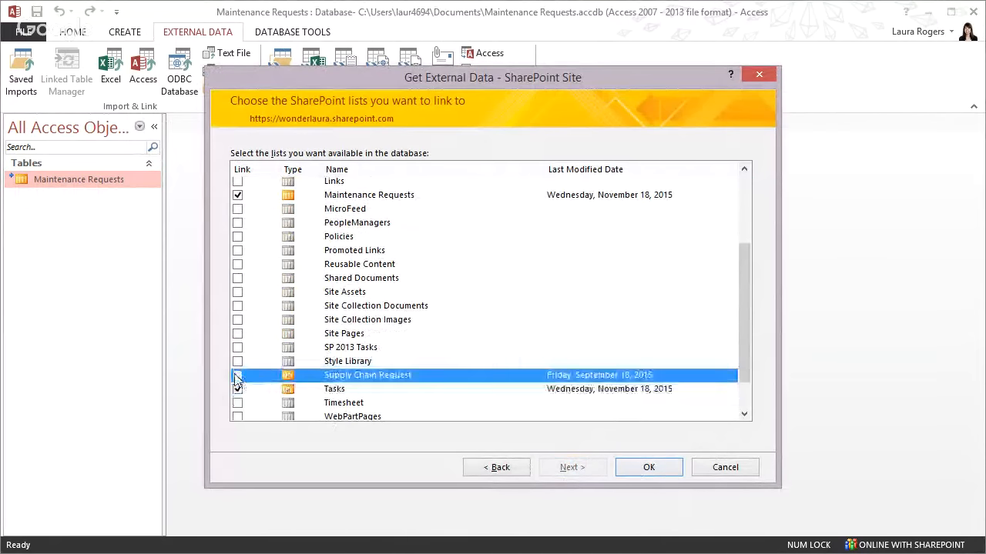
pyautogui.click(648, 468)
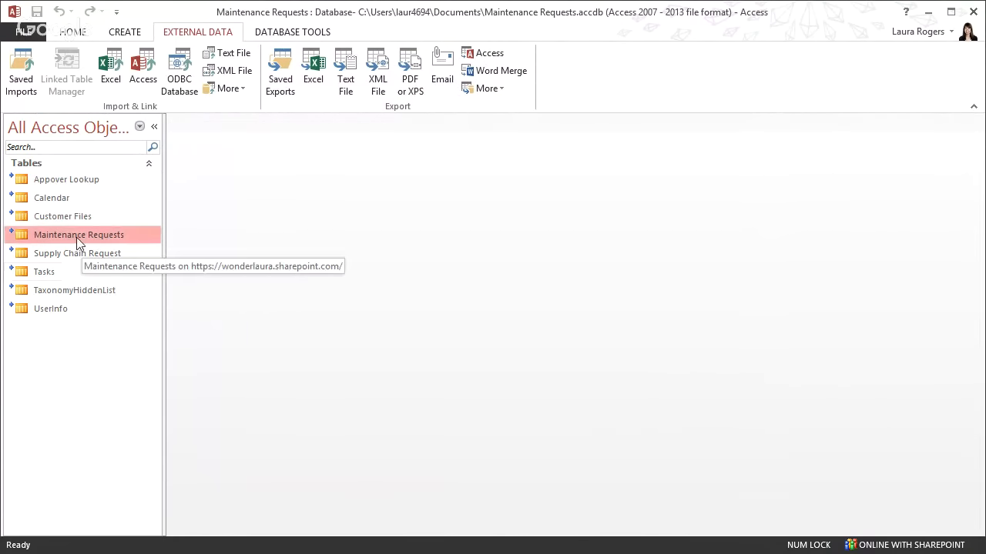
# Select the Appover Lookup table, bring up the Create commands, then select the Tasks table
pyautogui.click(66, 178)
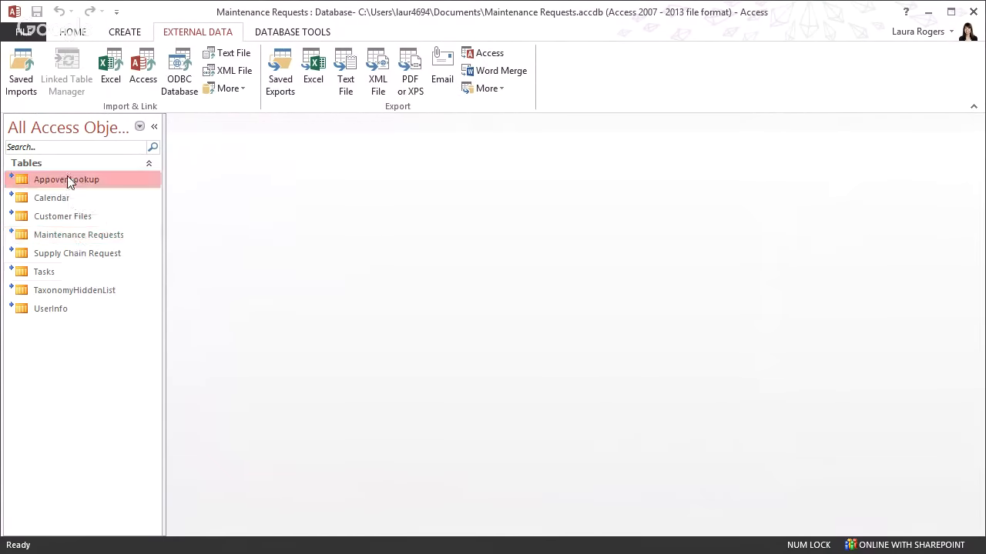
pyautogui.click(122, 33)
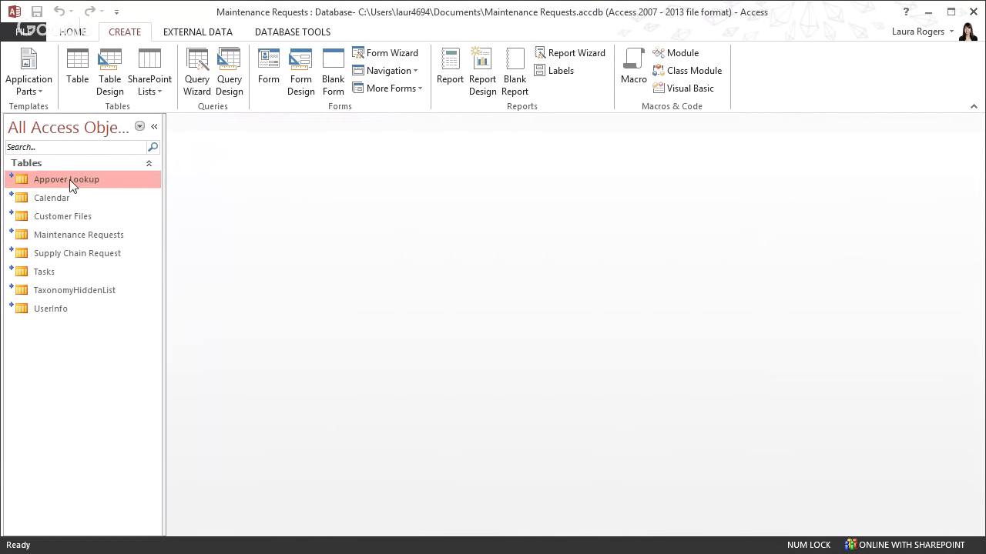
pyautogui.click(55, 275)
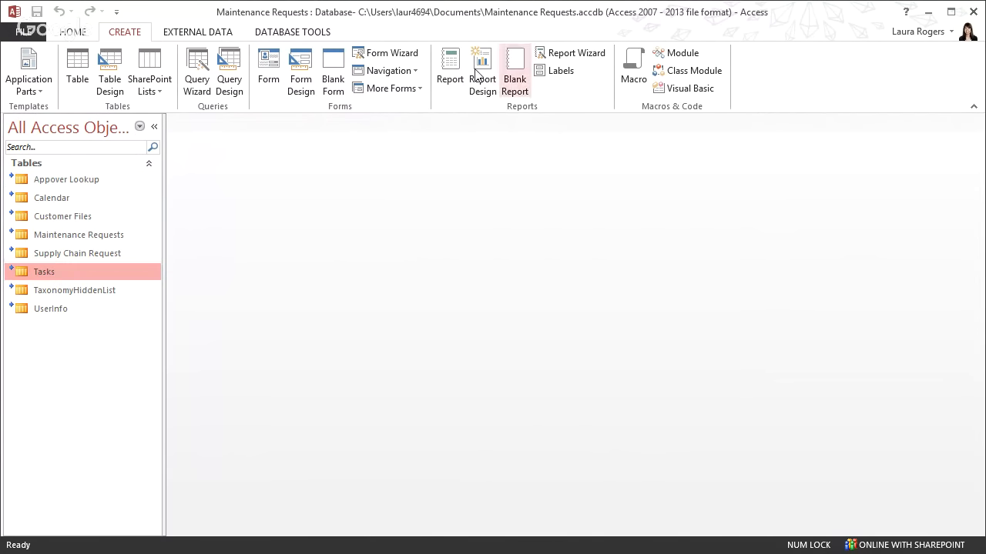
# Build an instant report from the linked Tasks table, scroll across it, and close it
pyautogui.click(439, 75)
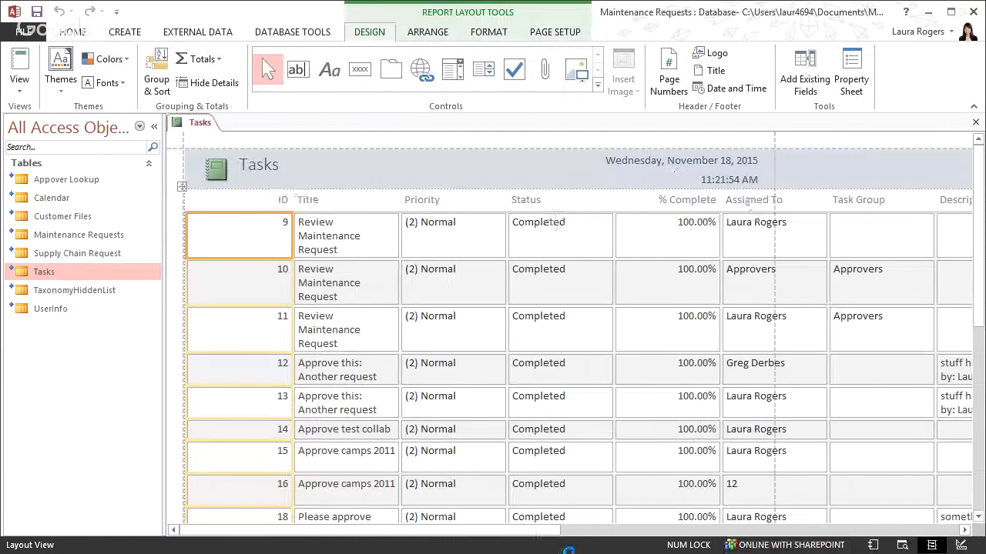
pyautogui.moveTo(543, 530)
pyautogui.mouseDown()
pyautogui.moveTo(578, 531)
pyautogui.moveTo(533, 533)
pyautogui.mouseUp()
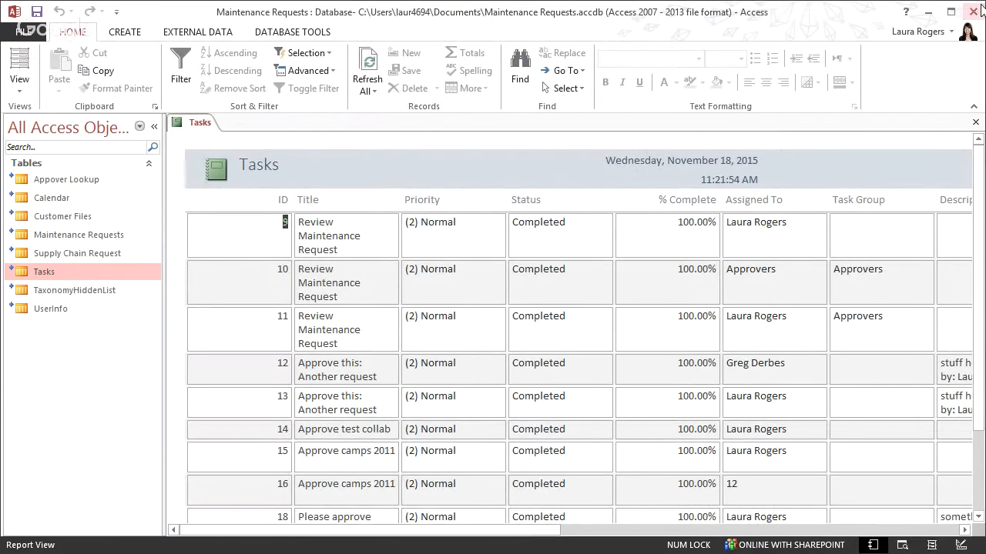
pyautogui.moveTo(978, 17)
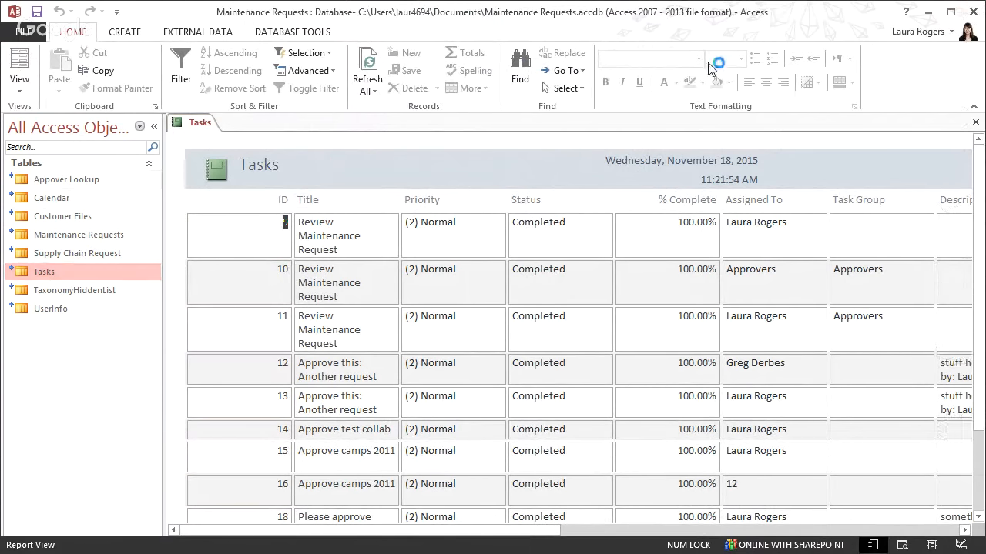
pyautogui.click(975, 14)
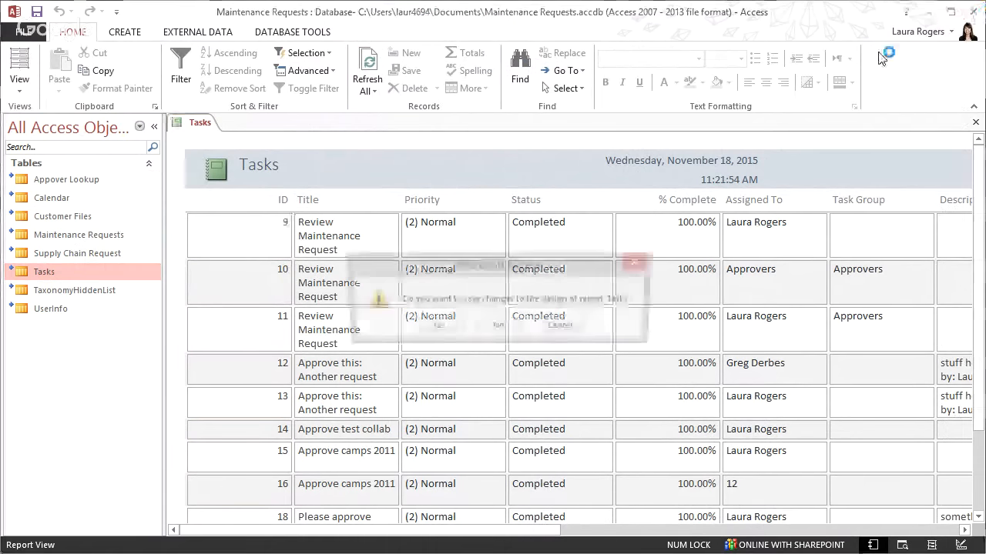
# Discard the report's design and advance the slideshow to slide 6, 'Word'
pyautogui.click(497, 328)
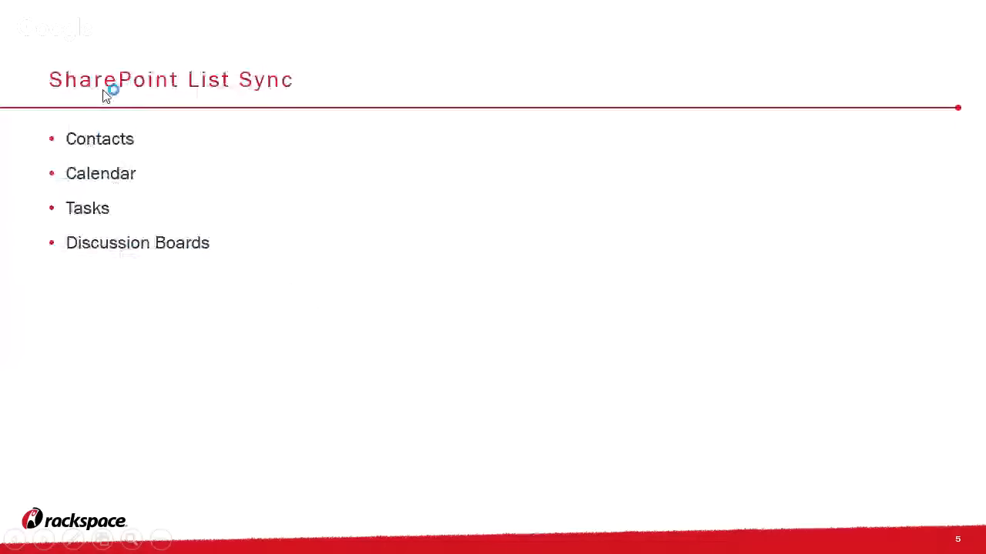
pyautogui.click(158, 336)
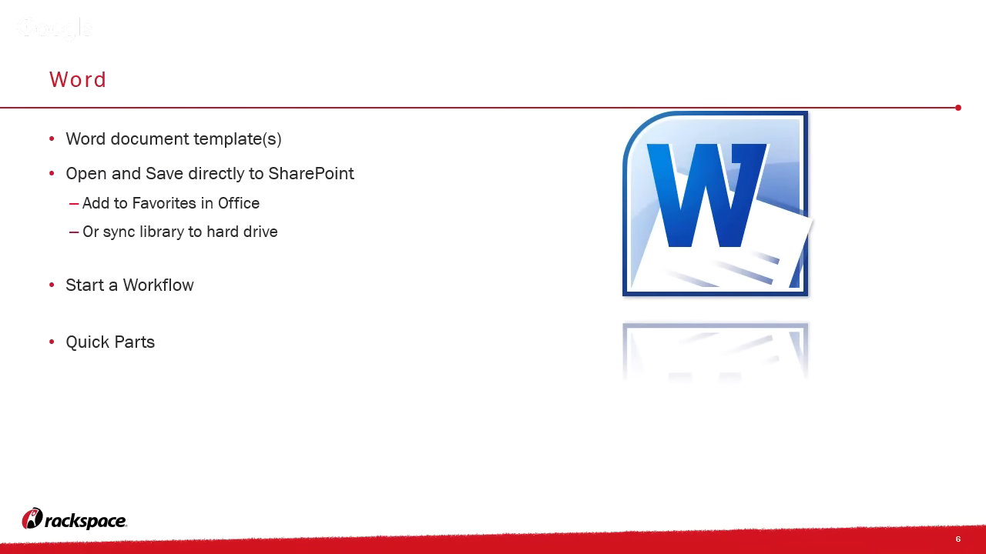
# Switch from the slideshow to the blank Word document, Document1
pyautogui.hotkey('alt', 'Tab')
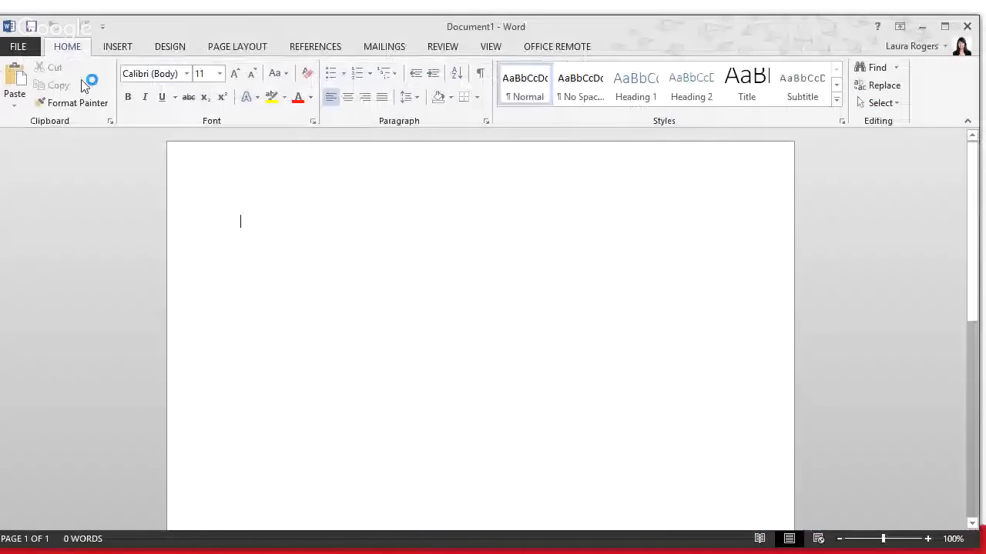
# Type 'This is my cool new file.' in Document1, correcting the trailing typo
pyautogui.write('This is')
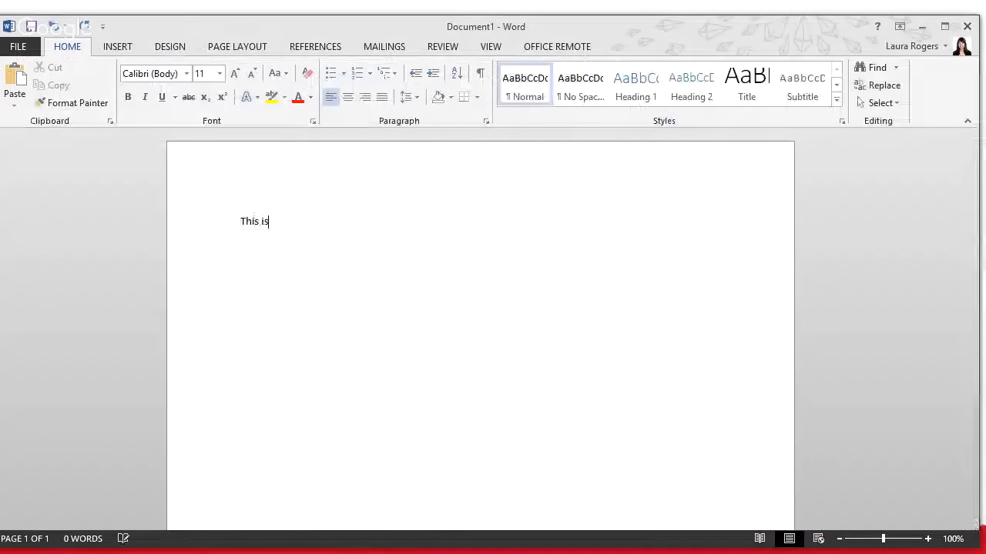
pyautogui.write(' my cool new files')
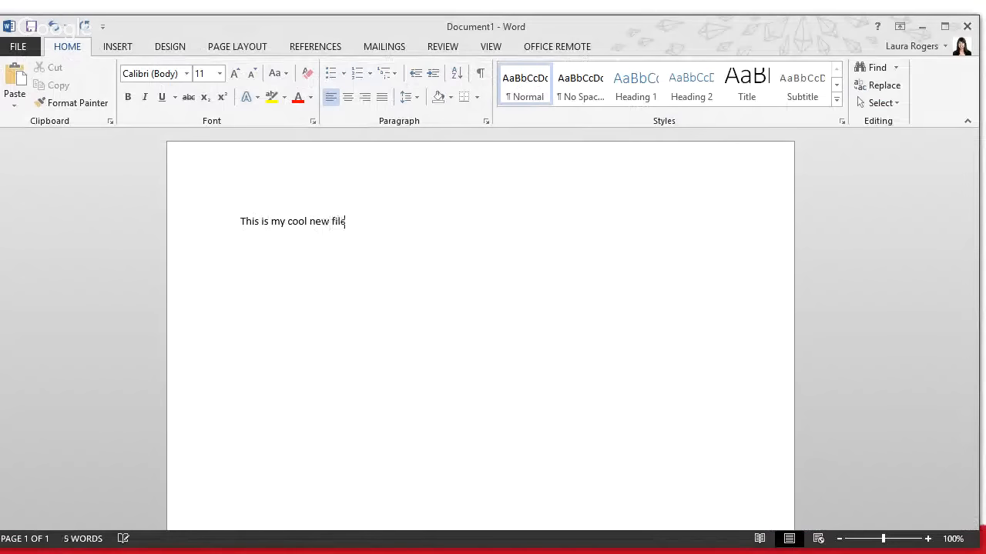
pyautogui.press('BackSpace')
pyautogui.write('.')
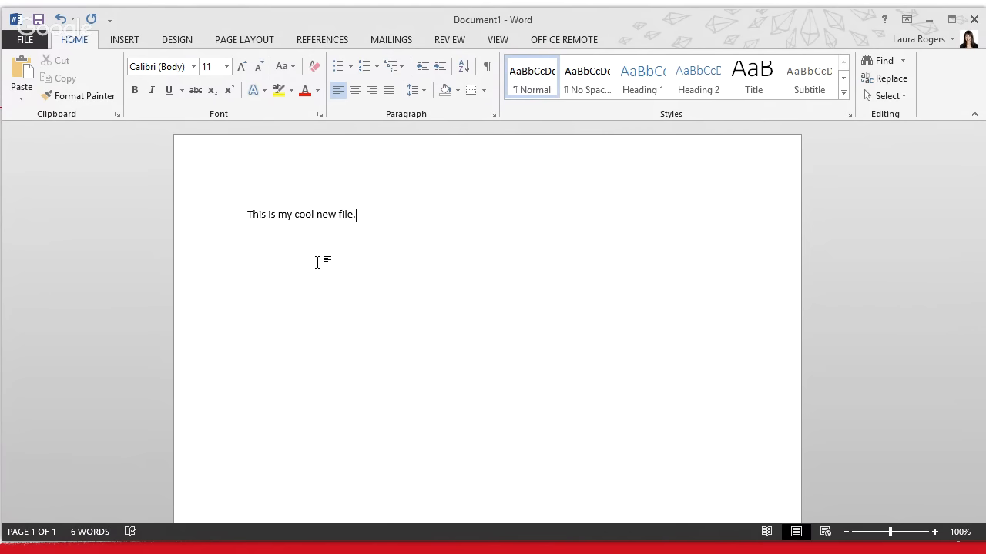
pyautogui.click(34, 44)
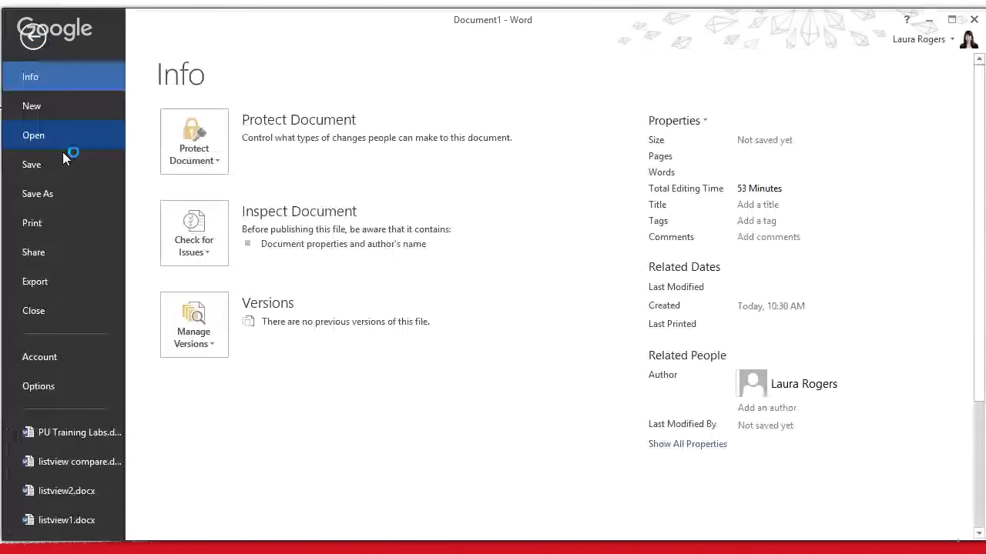
# Open Save As on the recent SharePoint site folder, suggesting 'This is my cool new file.docx'
pyautogui.click(62, 163)
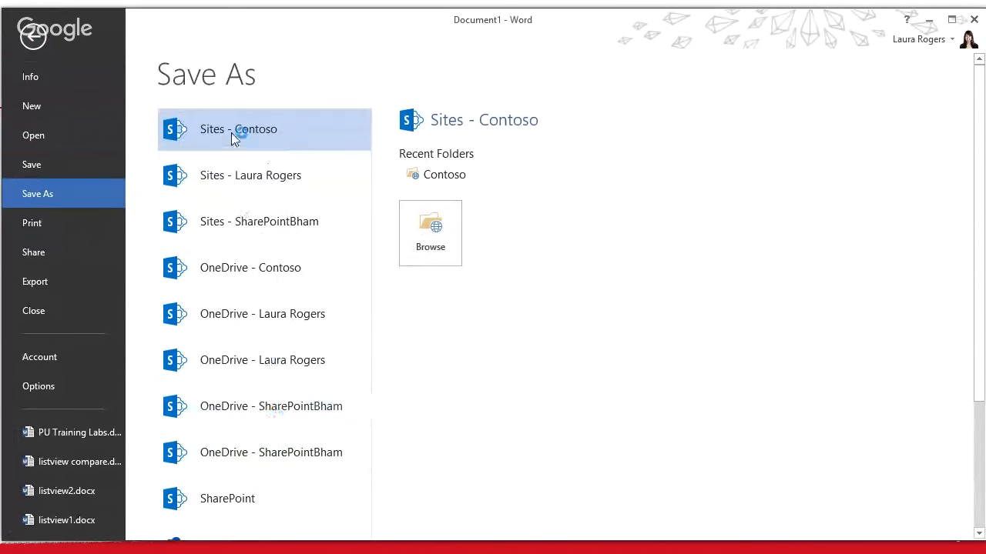
pyautogui.click(238, 179)
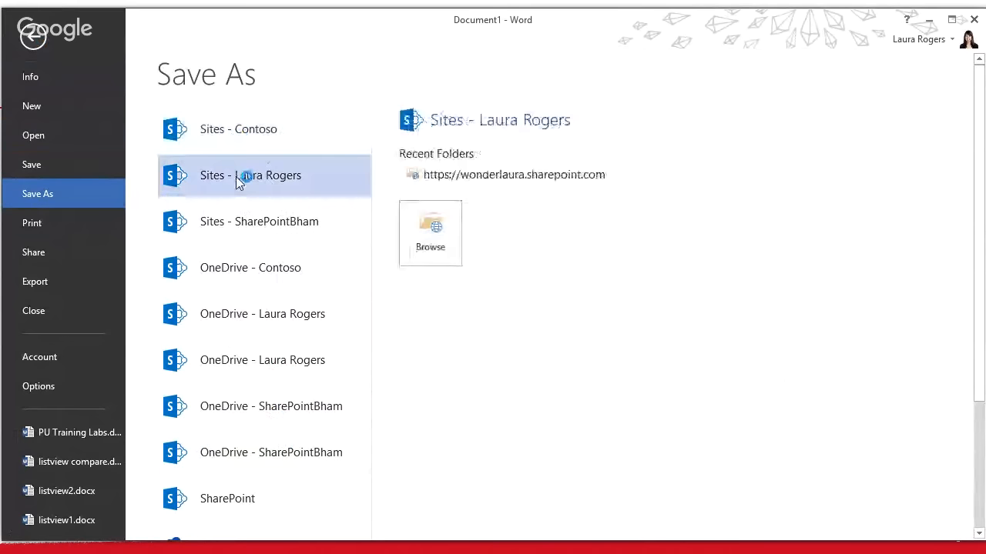
pyautogui.click(542, 178)
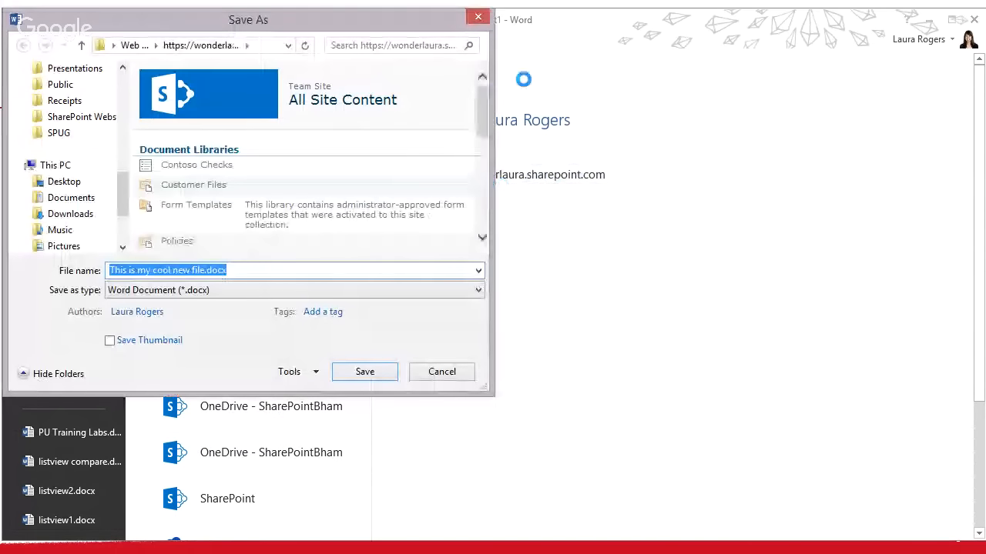
# Pick the Customer Files library, add the tag 'SharePoint;', then return to All Site Content
pyautogui.moveTo(486, 101)
pyautogui.mouseDown()
pyautogui.moveTo(487, 115)
pyautogui.moveTo(486, 94)
pyautogui.mouseUp()
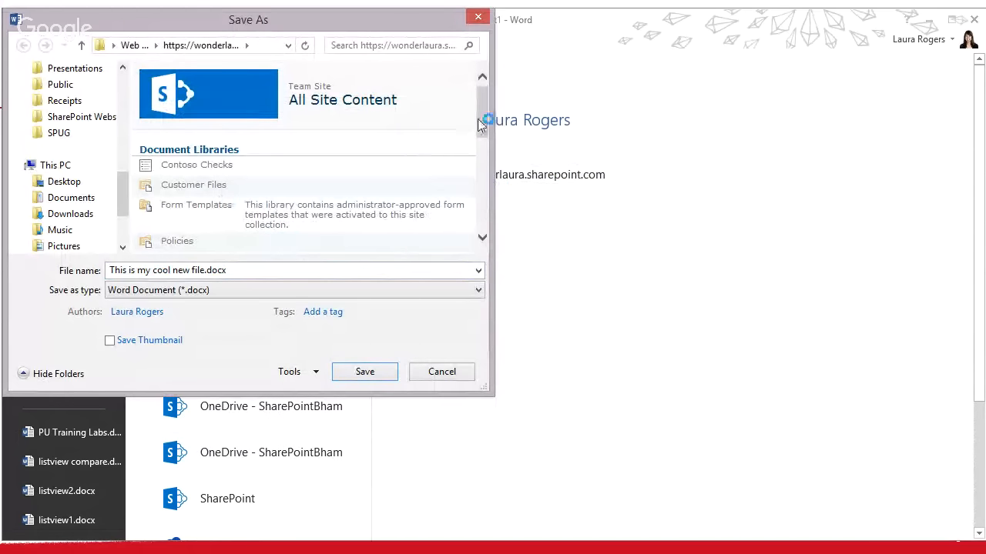
pyautogui.scroll(-1, 477, 121)
pyautogui.click(209, 154)
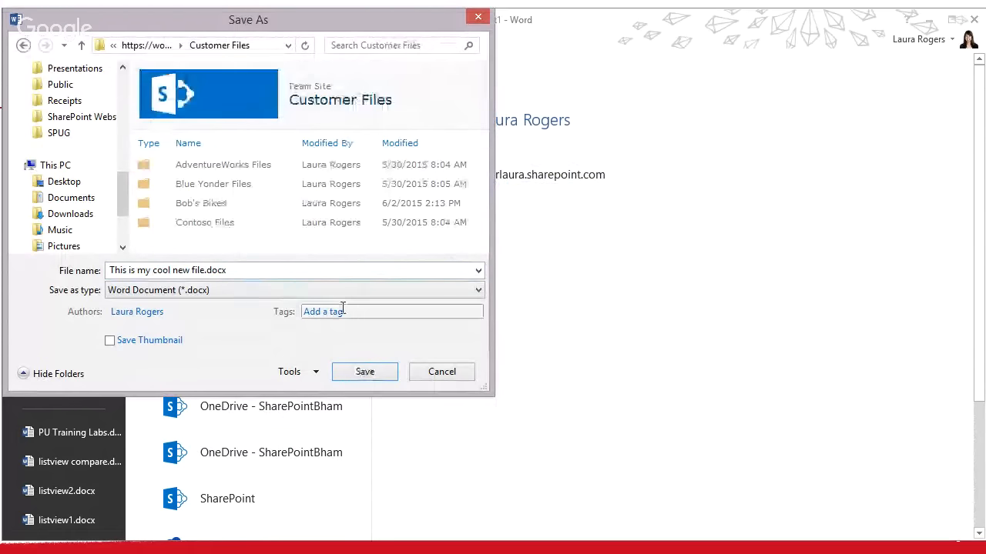
pyautogui.click(347, 311)
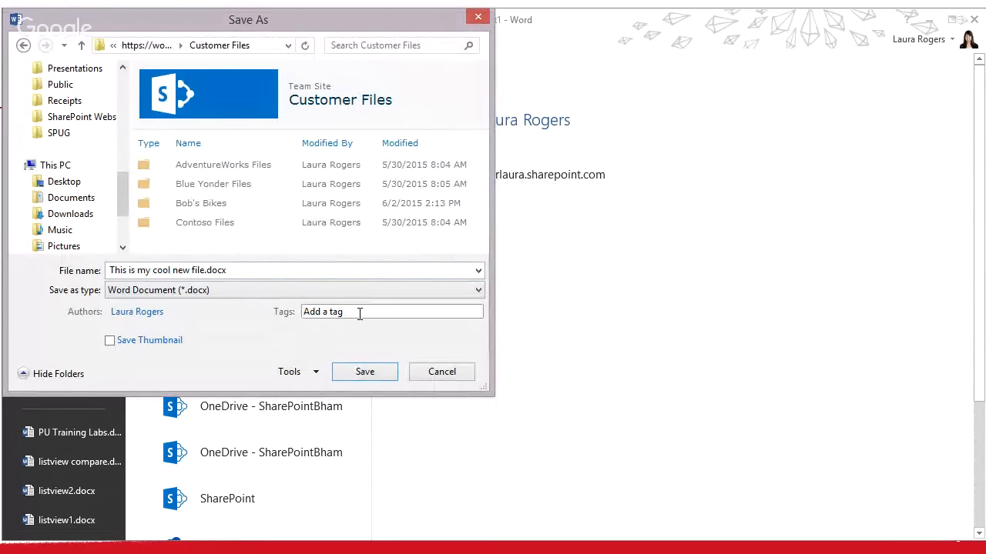
pyautogui.write('SharePoint')
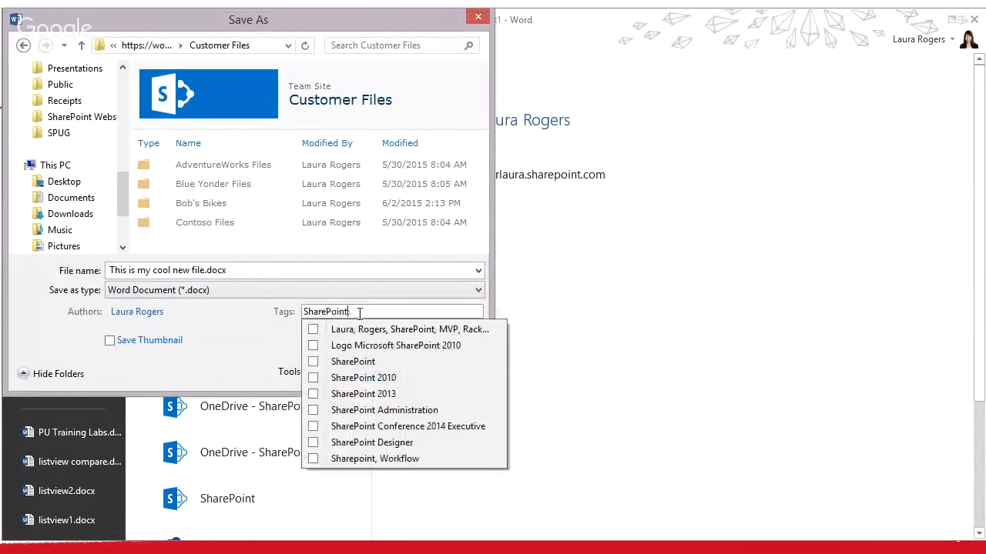
pyautogui.write(';')
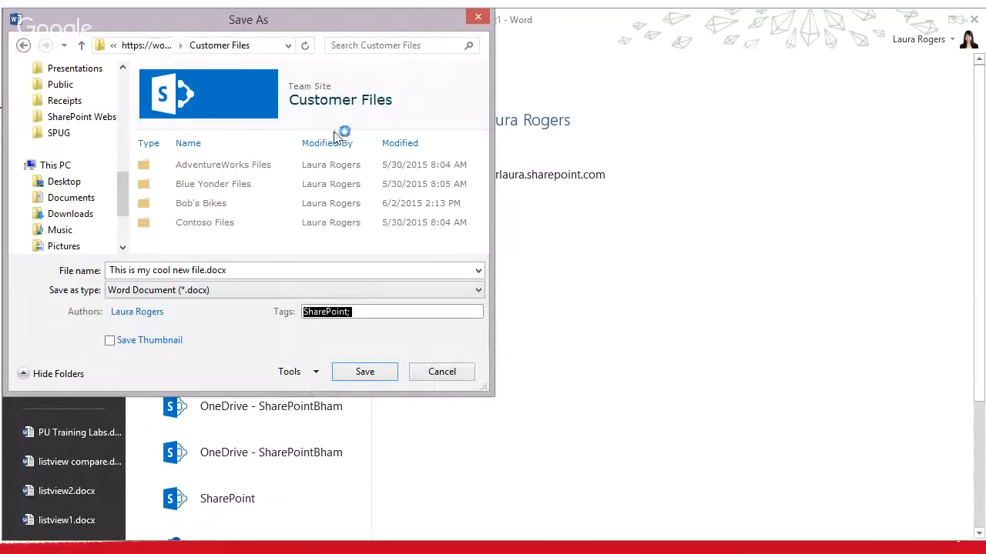
pyautogui.click(160, 46)
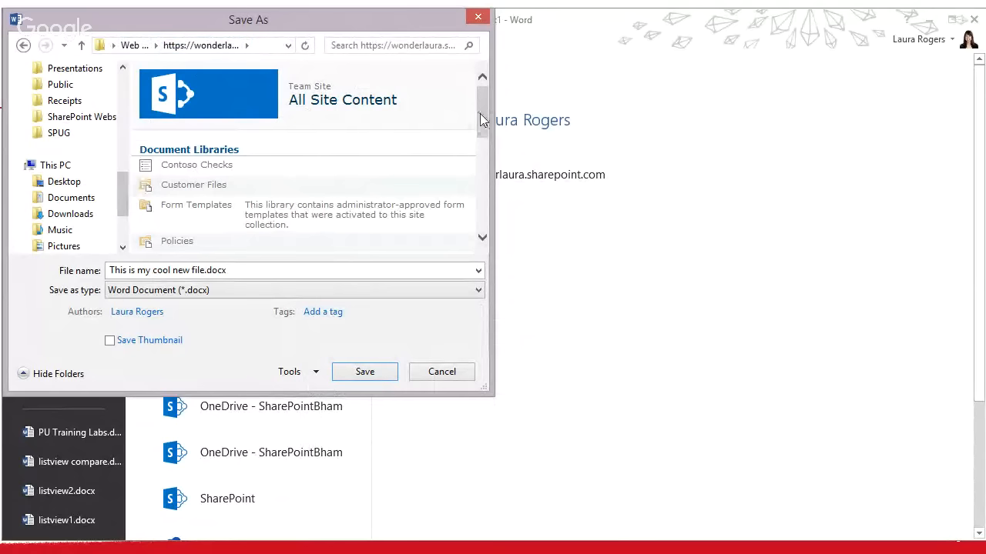
# Scroll through the team site's contents and move the Save As dialog to the right
pyautogui.moveTo(480, 119); pyautogui.dragTo(127, 77)
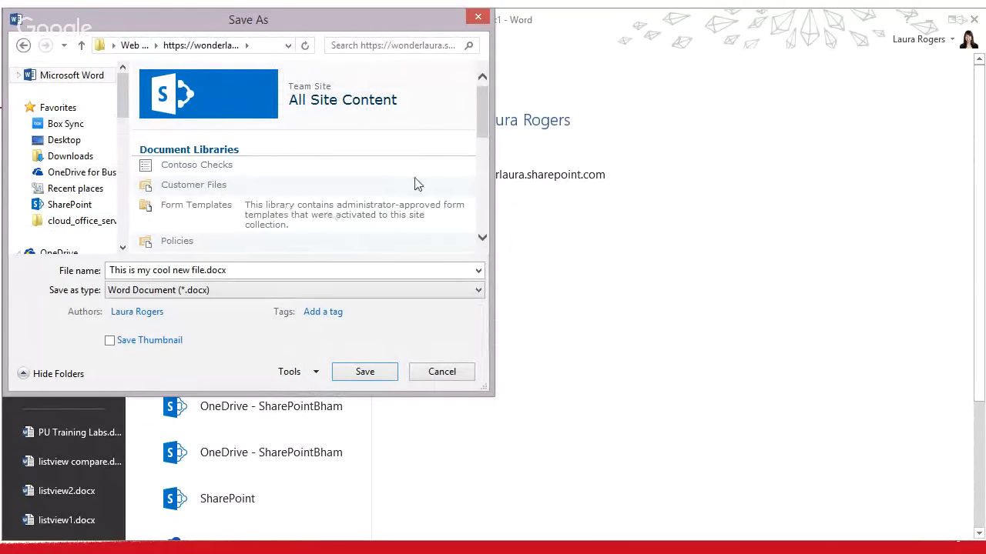
pyautogui.moveTo(485, 125); pyautogui.dragTo(480, 206)
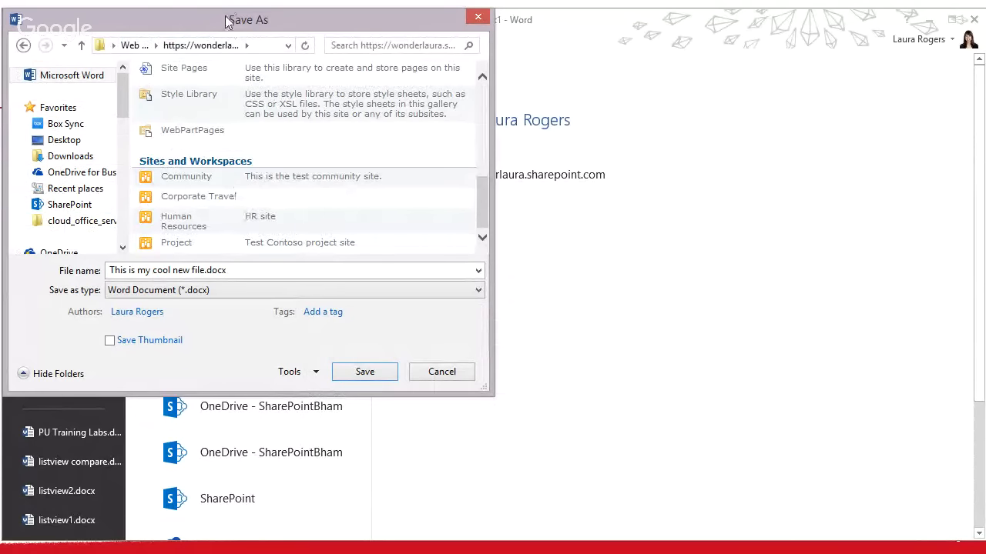
pyautogui.moveTo(228, 21); pyautogui.dragTo(576, 36)
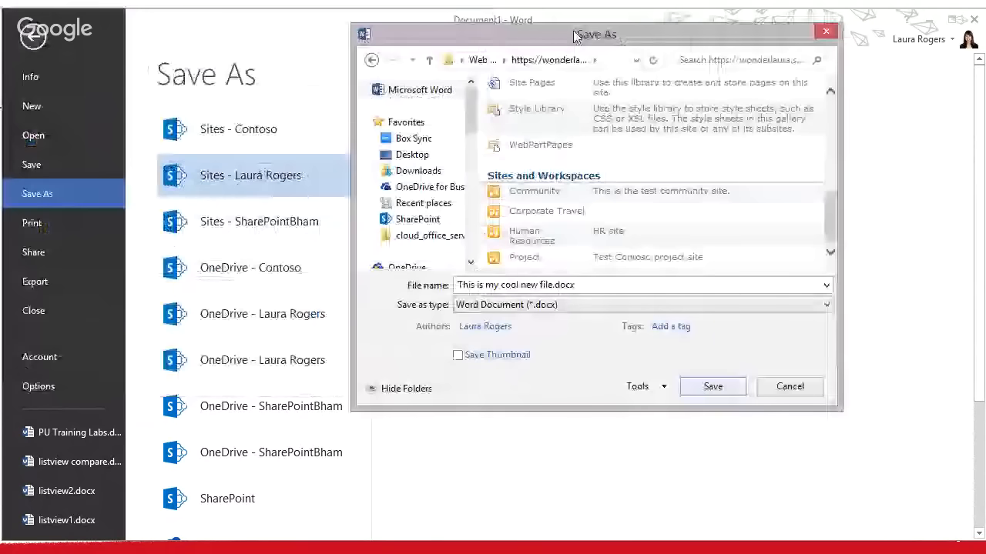
pyautogui.moveTo(576, 36); pyautogui.dragTo(582, 38)
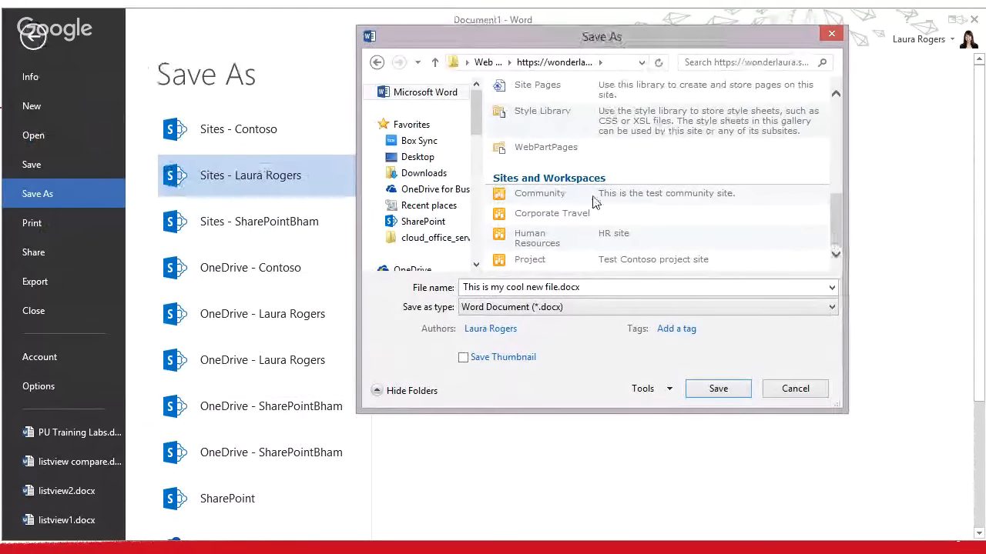
pyautogui.doubleClick(559, 233)
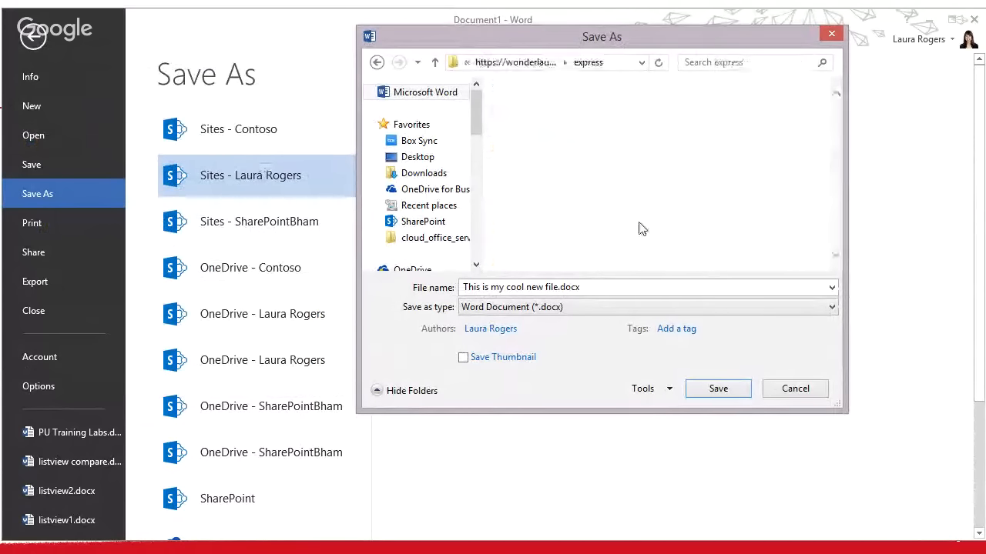
pyautogui.doubleClick(539, 183)
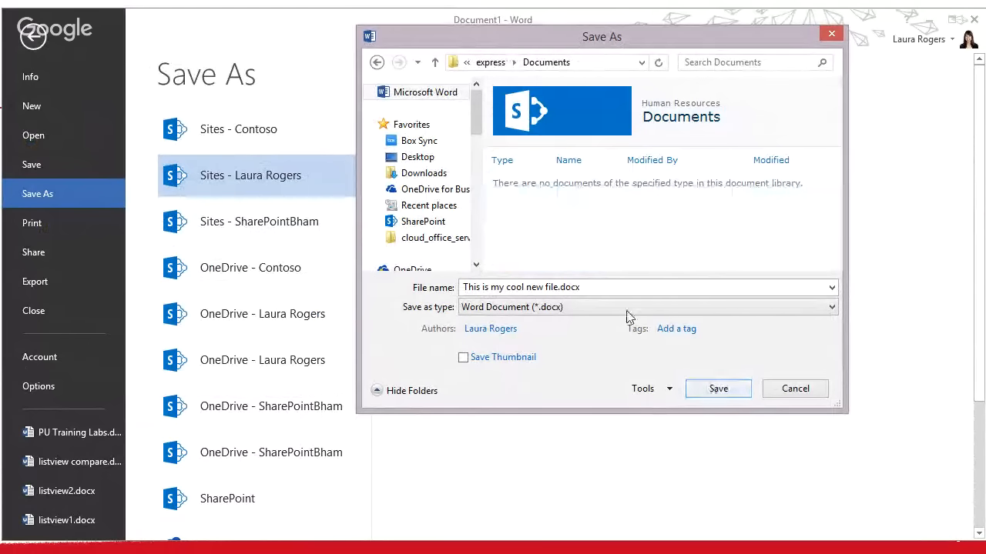
pyautogui.rightClick(437, 128)
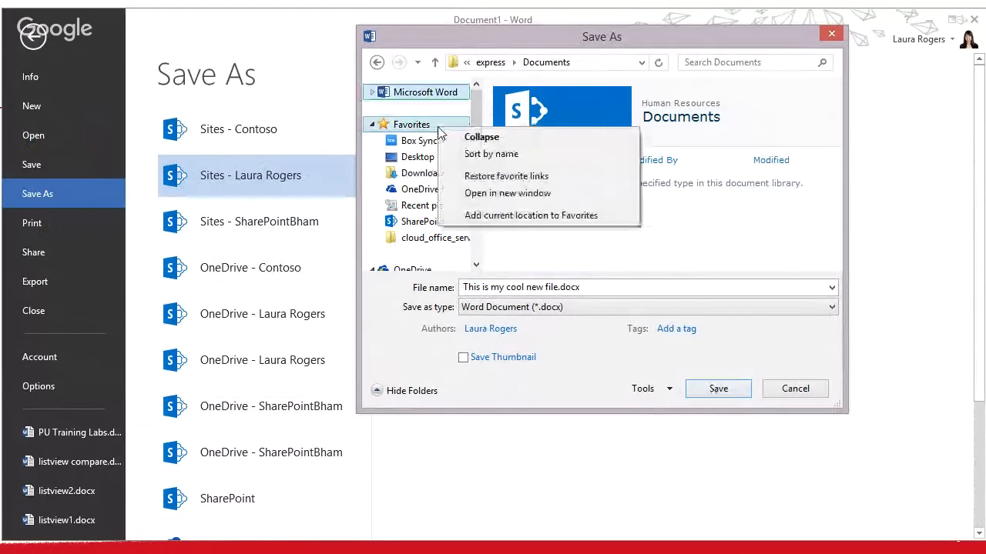
pyautogui.click(528, 216)
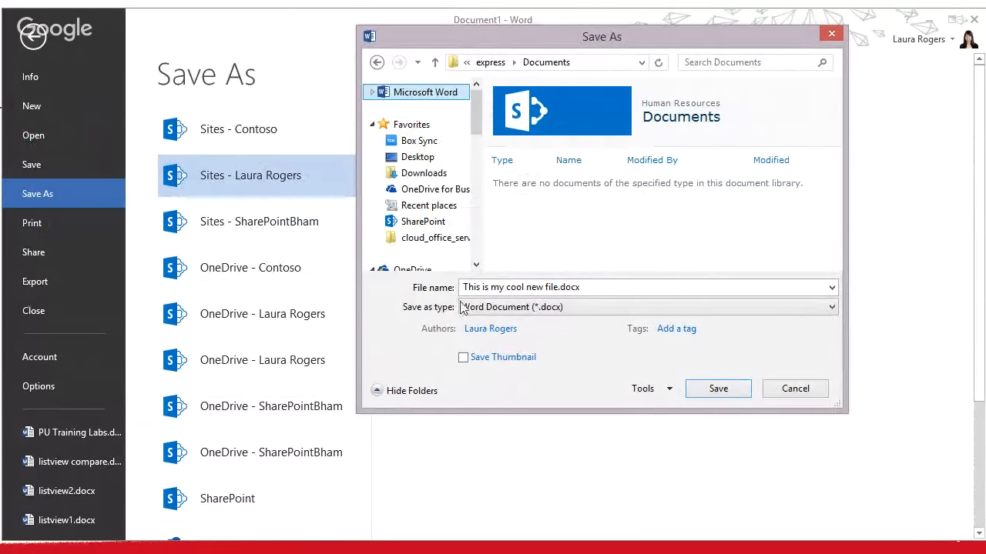
pyautogui.rightClick(432, 126)
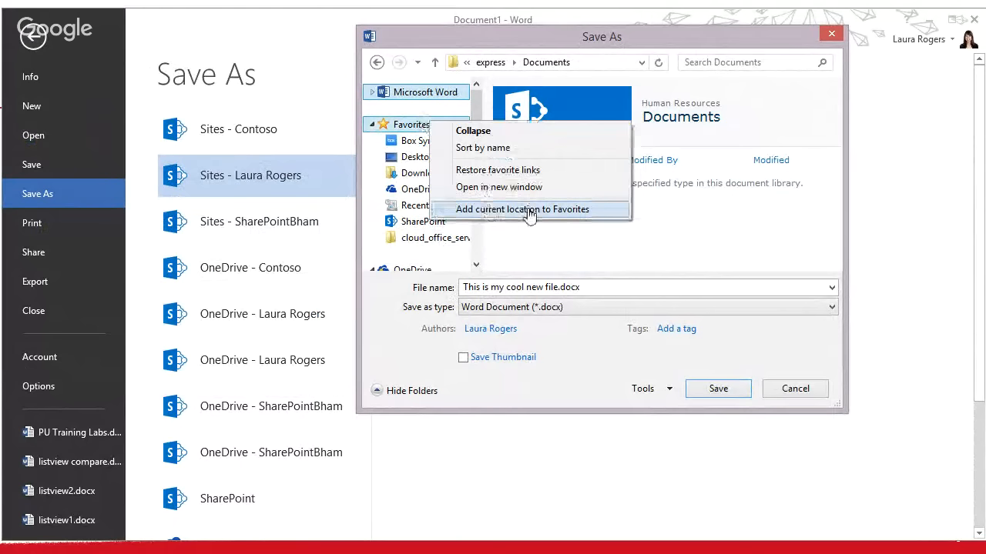
pyautogui.click(525, 38)
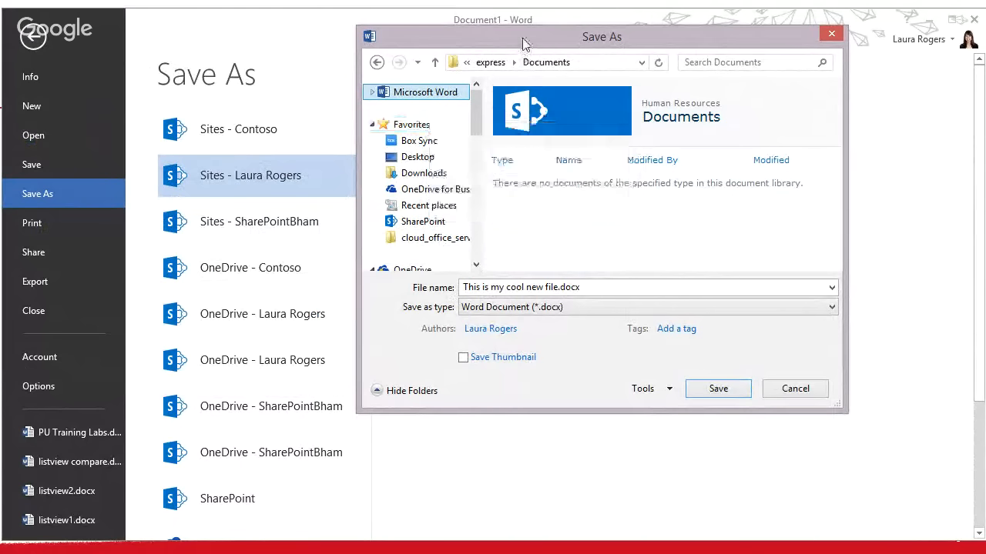
pyautogui.click(466, 63)
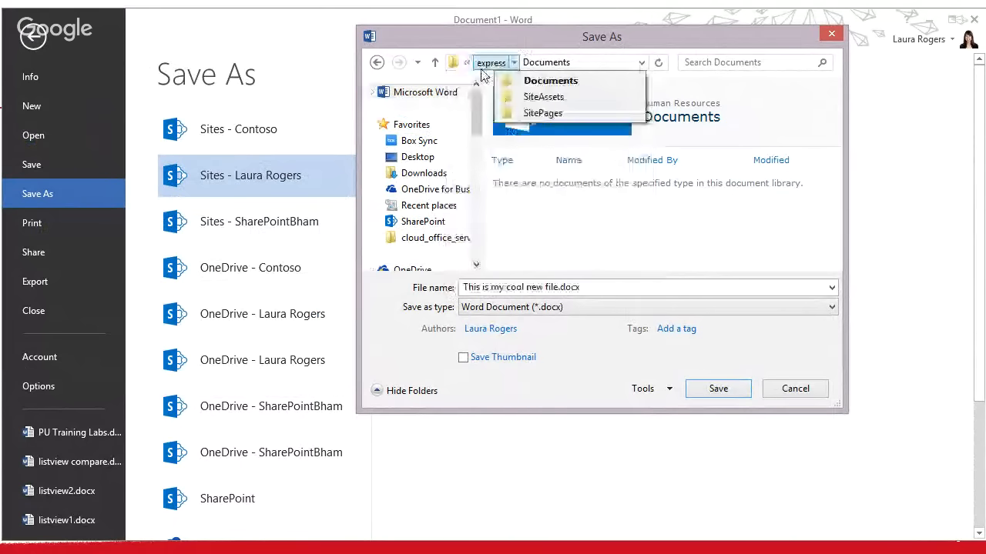
pyautogui.click(468, 64)
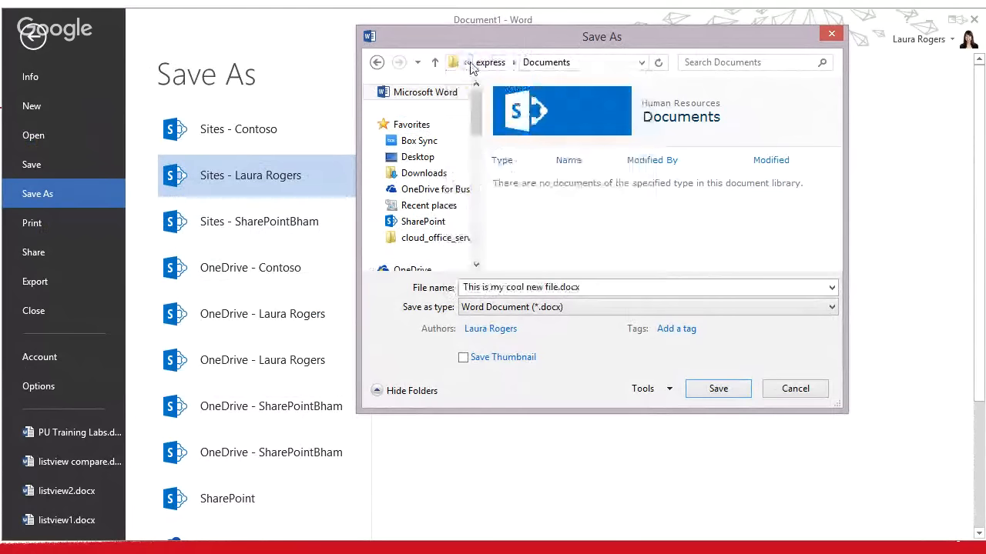
pyautogui.click(470, 66)
pyautogui.moveTo(486, 83)
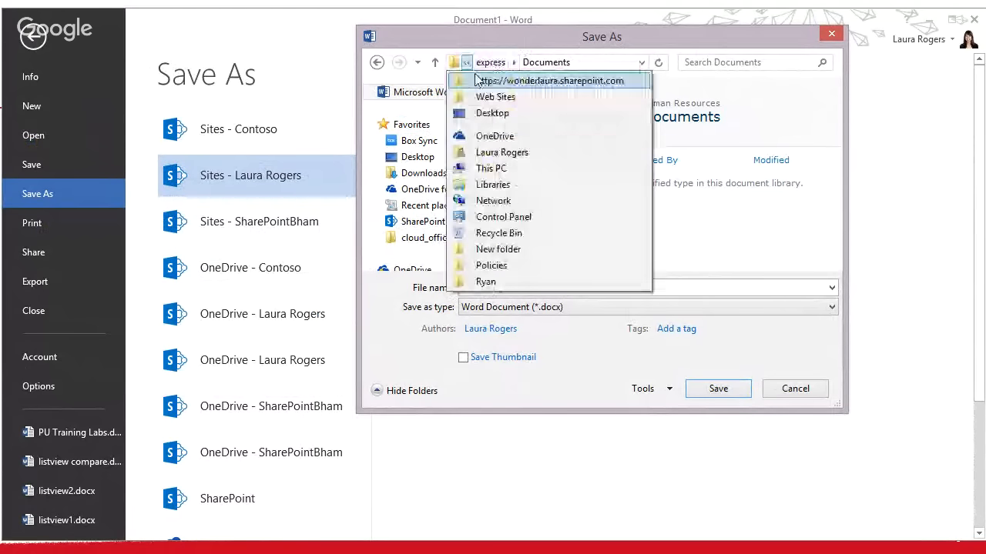
pyautogui.click(477, 80)
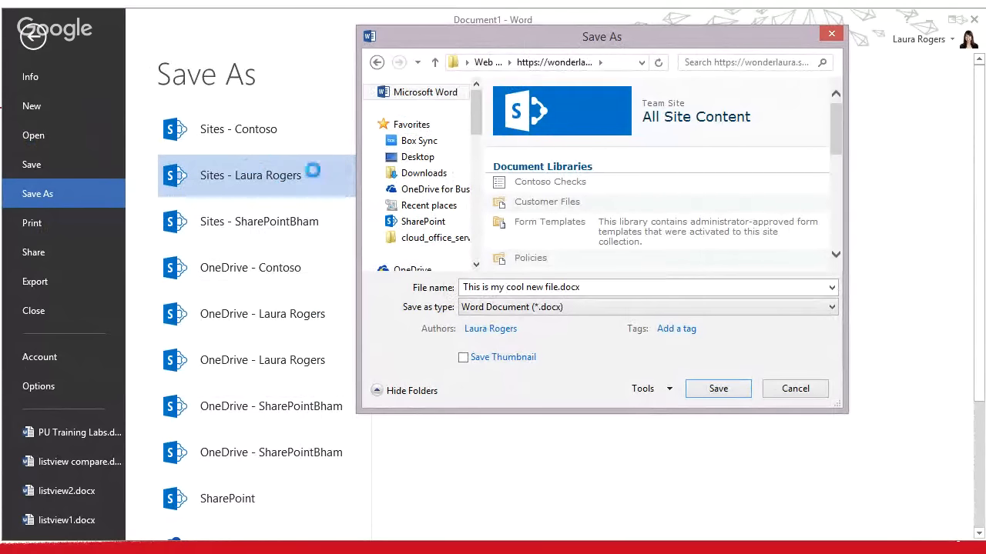
# Add the site's contents to Favorites, cancel the dialog, and pick the recent site folder
pyautogui.rightClick(424, 126)
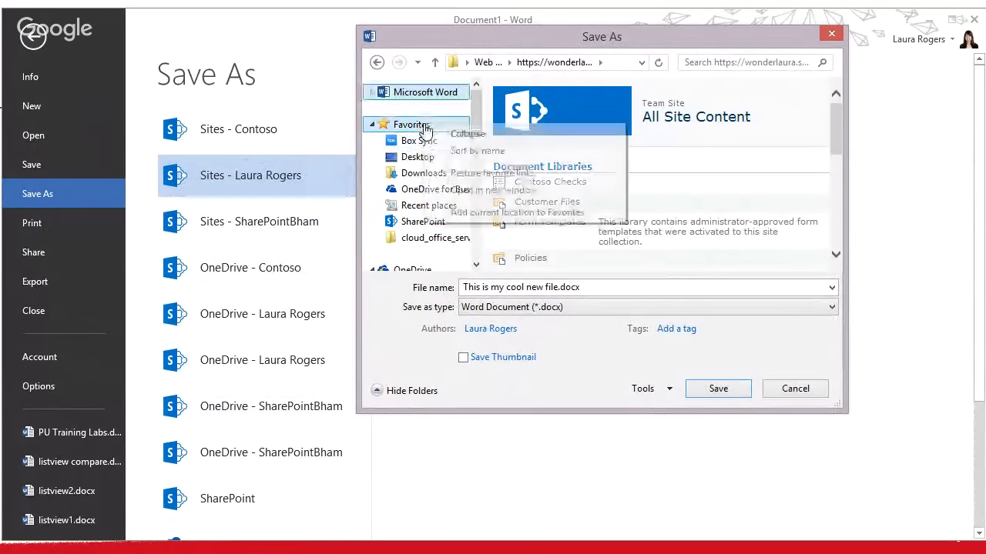
pyautogui.click(468, 213)
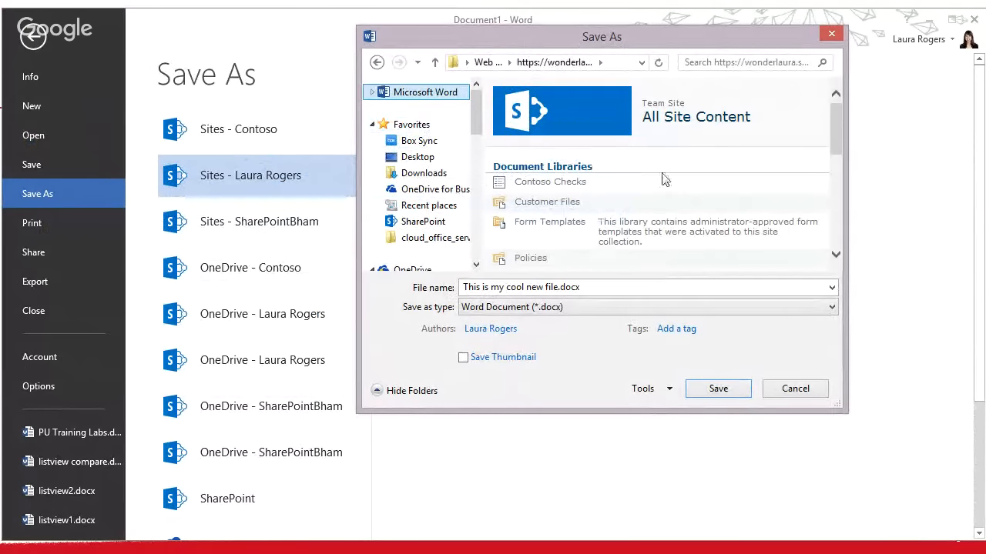
pyautogui.moveTo(835, 129); pyautogui.dragTo(840, 147)
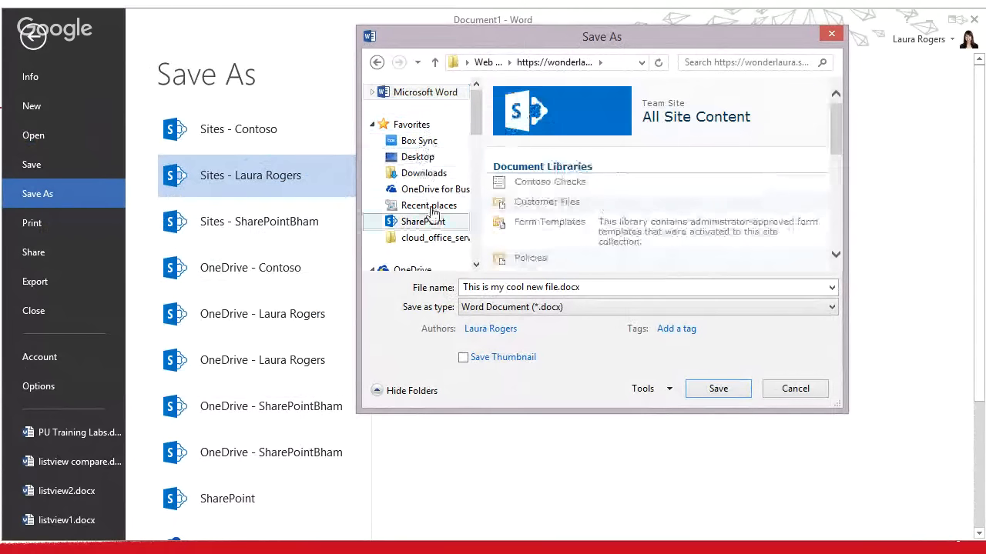
pyautogui.click(793, 391)
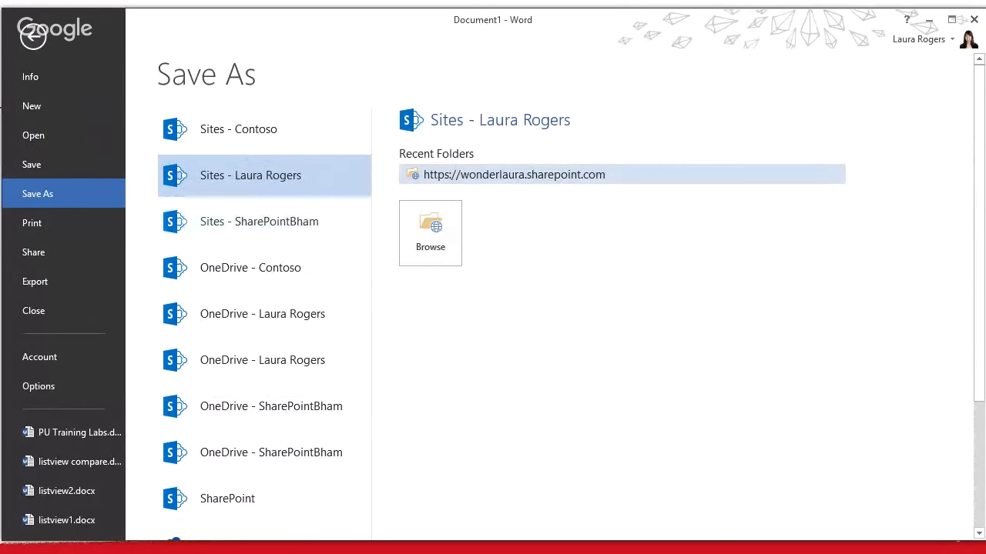
pyautogui.click(514, 175)
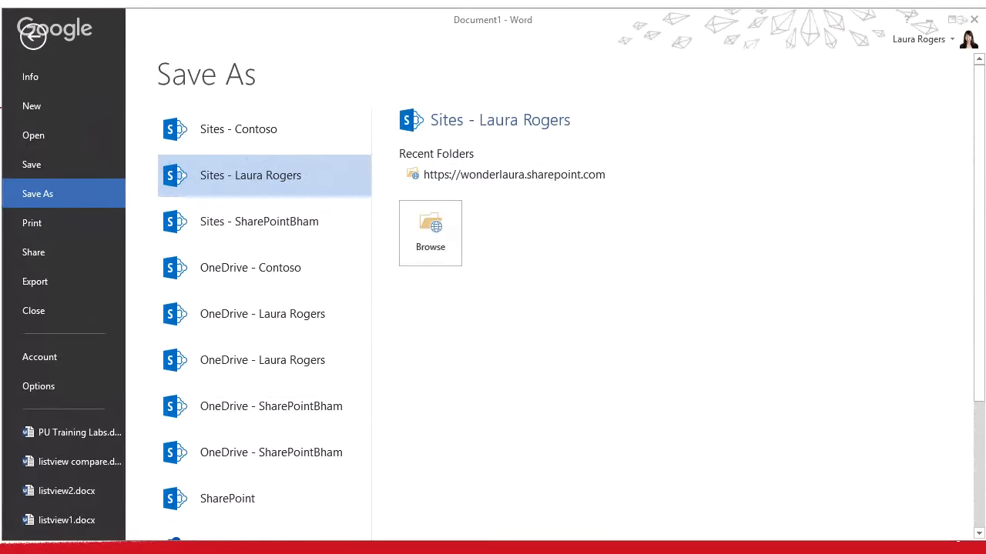
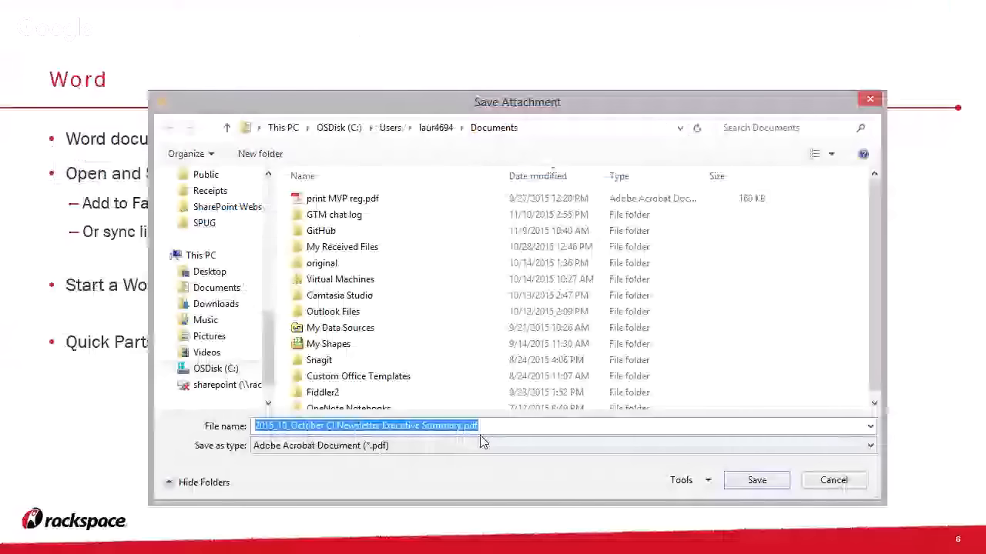
# Browse the SharePoint team site's folders, such as Shared Documents, in Outlook's Save Attachment dialog
pyautogui.click(752, 481)
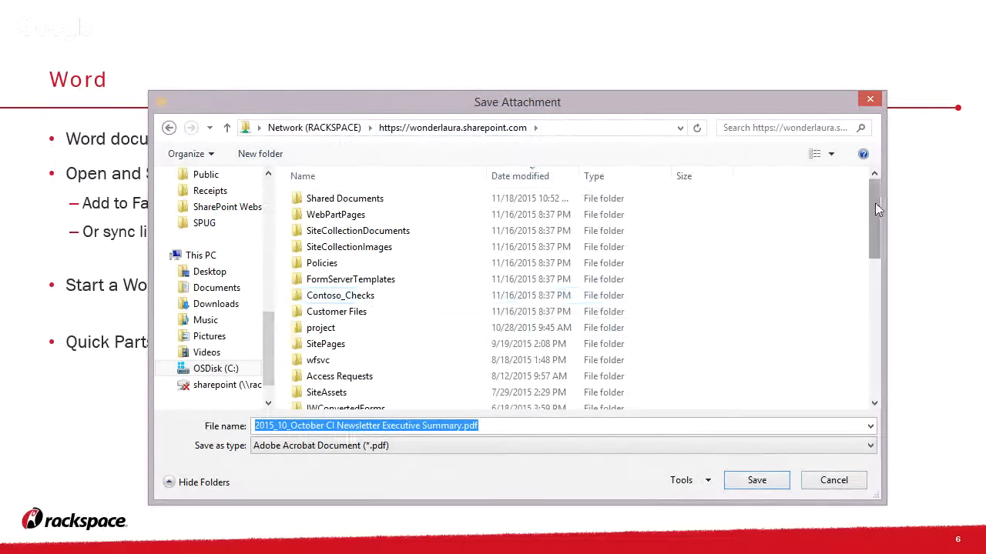
pyautogui.moveTo(876, 209); pyautogui.dragTo(847, 203)
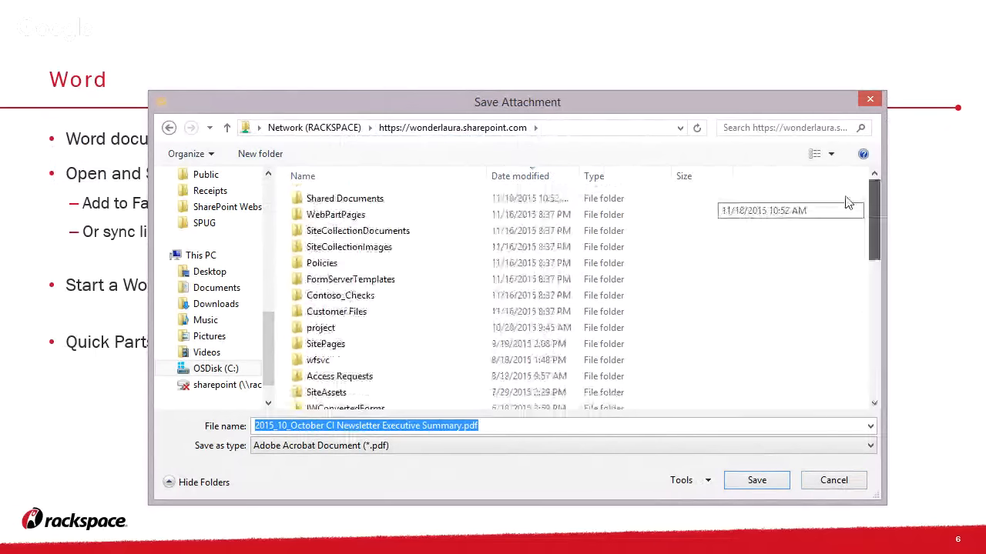
pyautogui.click(400, 232)
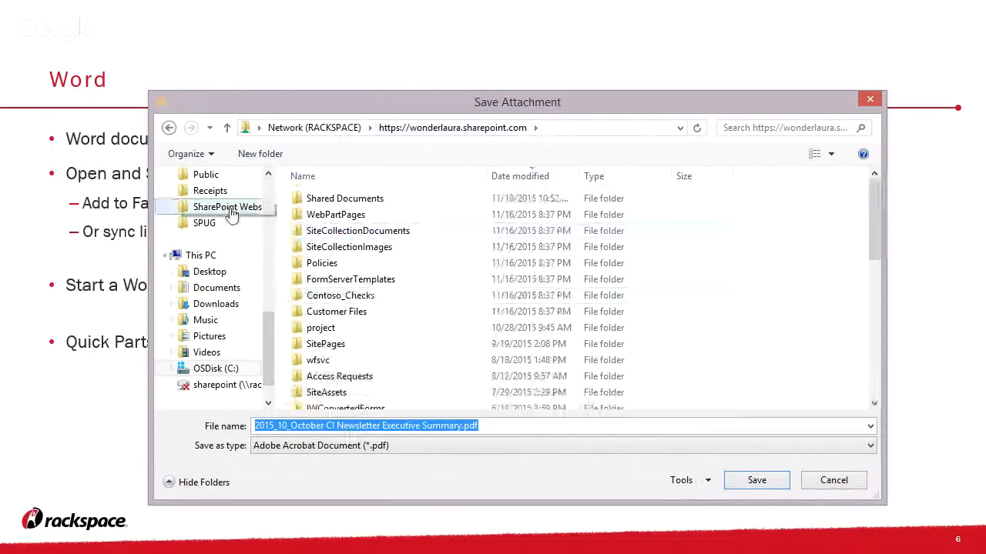
pyautogui.scroll(10, 270, 192)
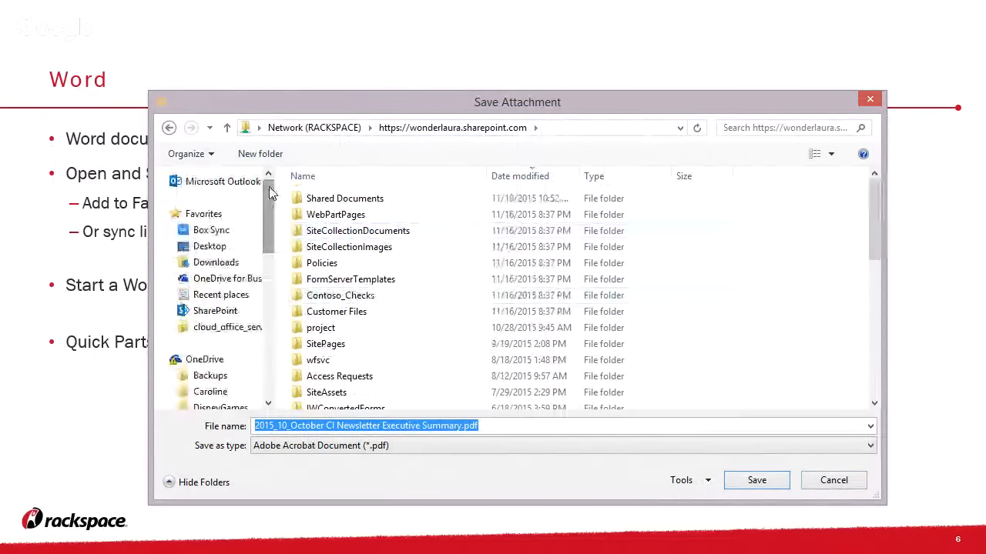
# Add the SharePoint site to the dialog's Favorites and open the Policies library
pyautogui.rightClick(222, 220)
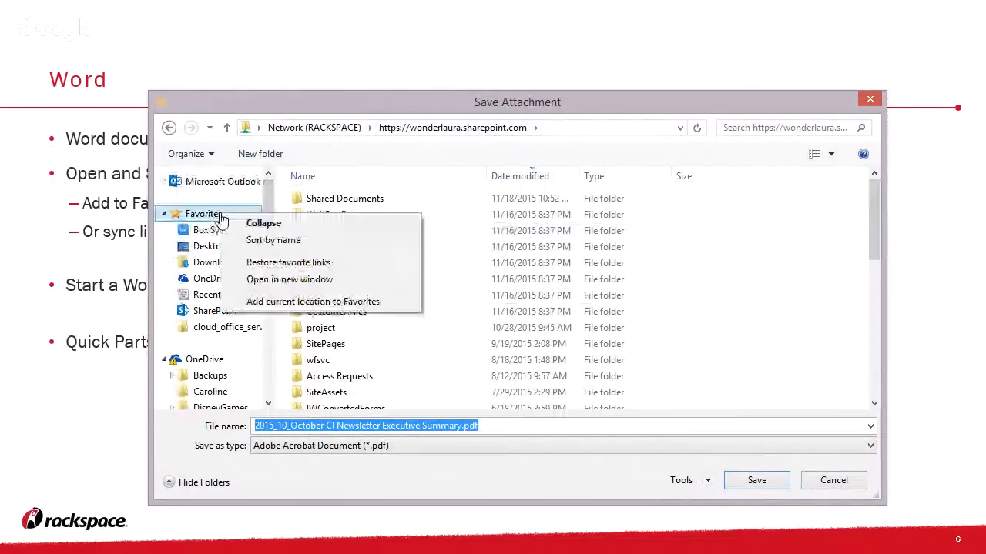
pyautogui.click(271, 303)
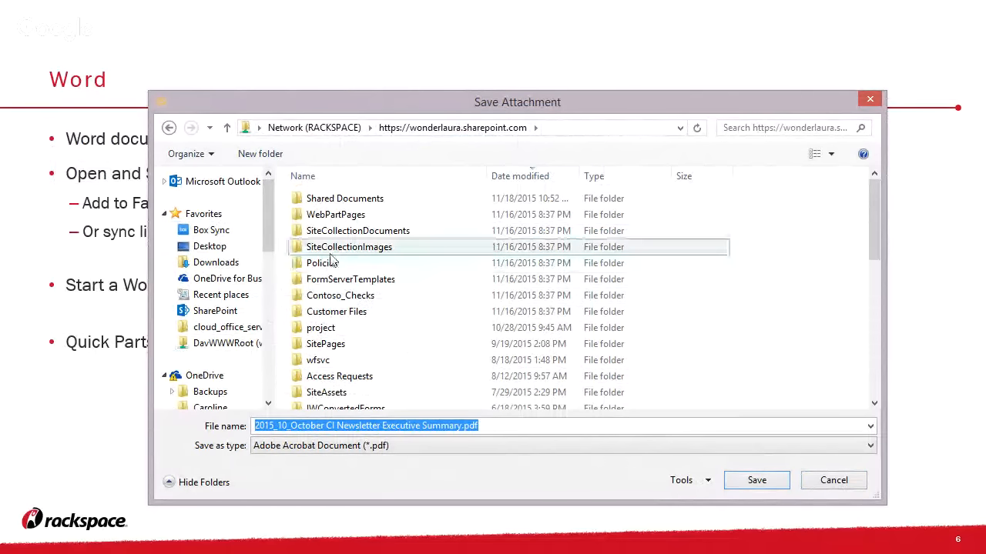
pyautogui.click(289, 264)
pyautogui.doubleClick(289, 265)
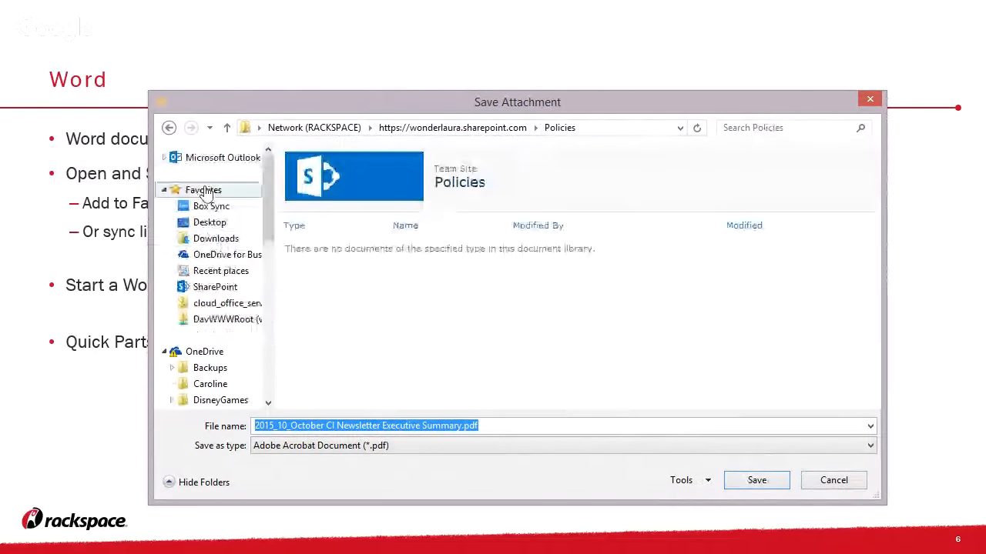
# Add the Policies library to Favorites and go back up to the SharePoint site
pyautogui.rightClick(205, 191)
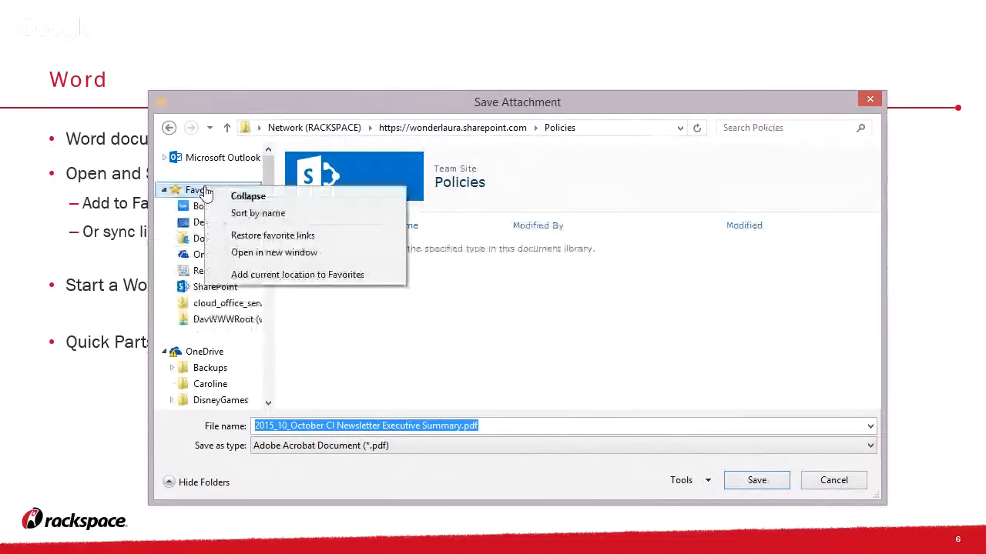
pyautogui.click(253, 275)
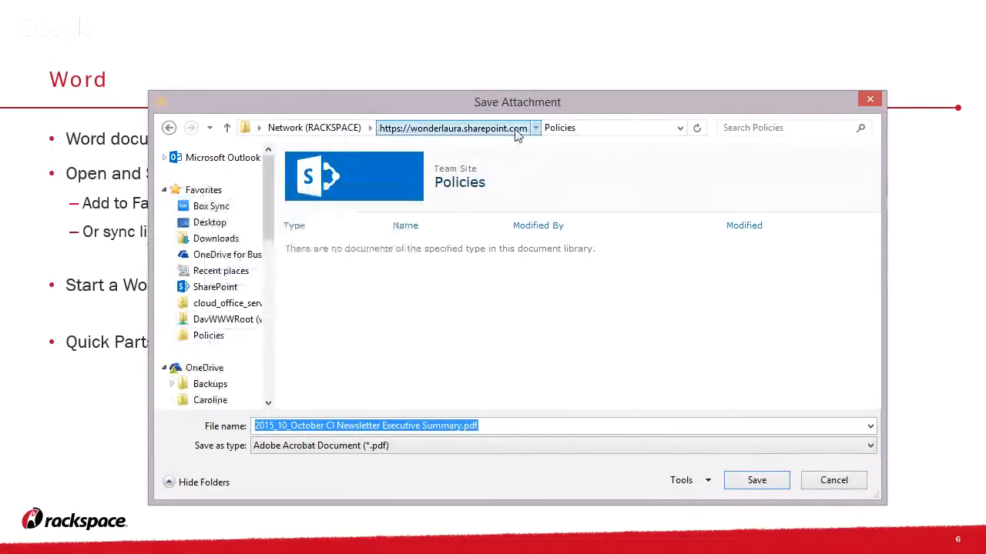
pyautogui.click(517, 131)
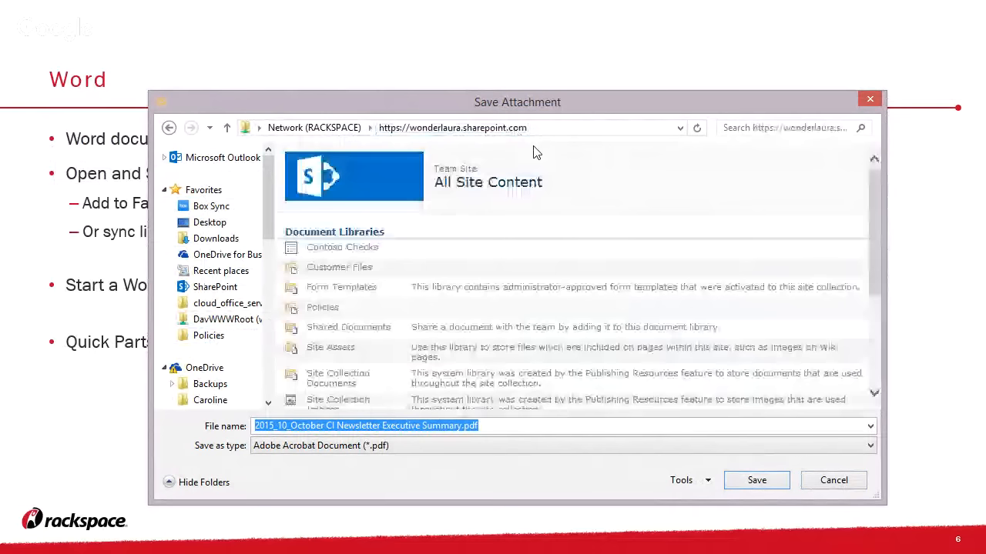
pyautogui.rightClick(209, 191)
# Add the All Site Content location to Favorites and open the empty Policies library
pyautogui.click(264, 273)
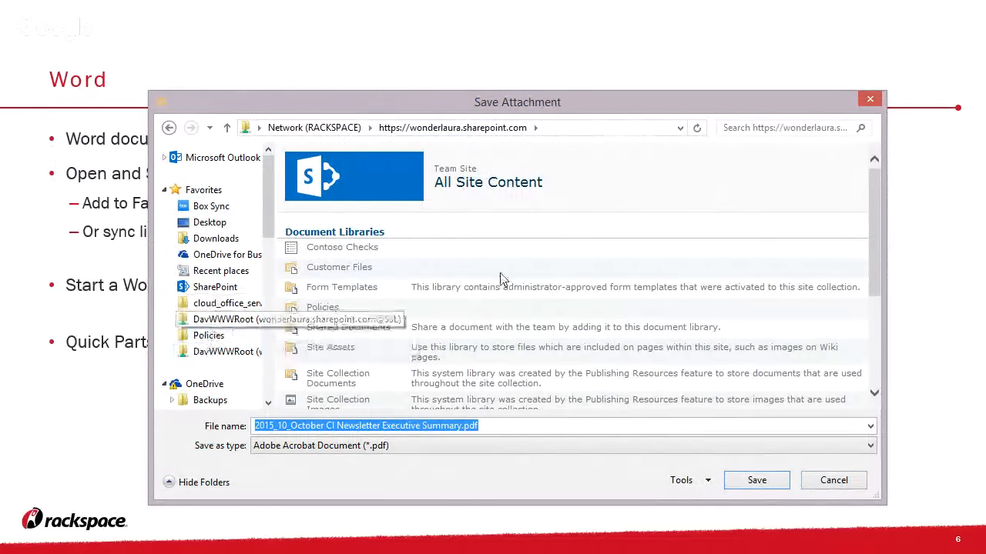
pyautogui.click(329, 311)
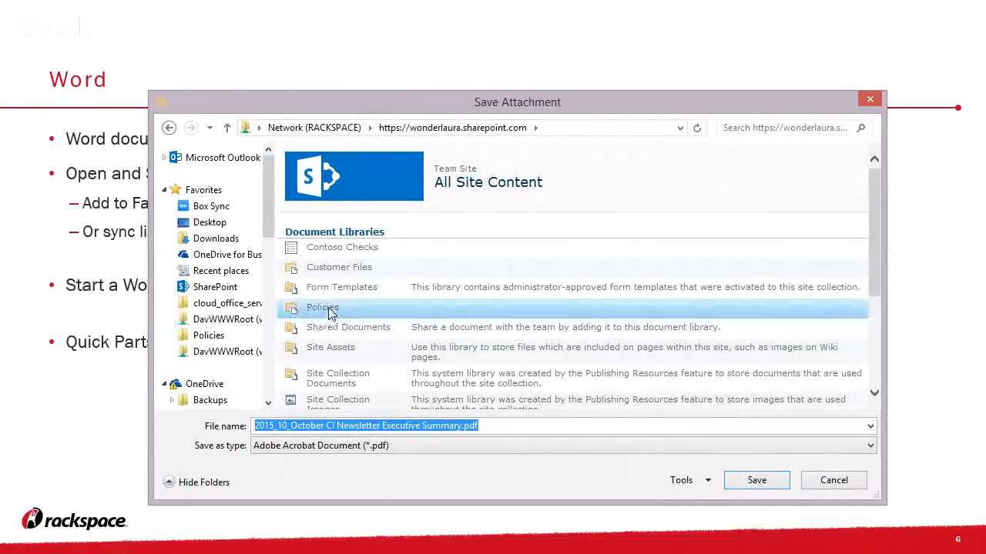
pyautogui.doubleClick(348, 310)
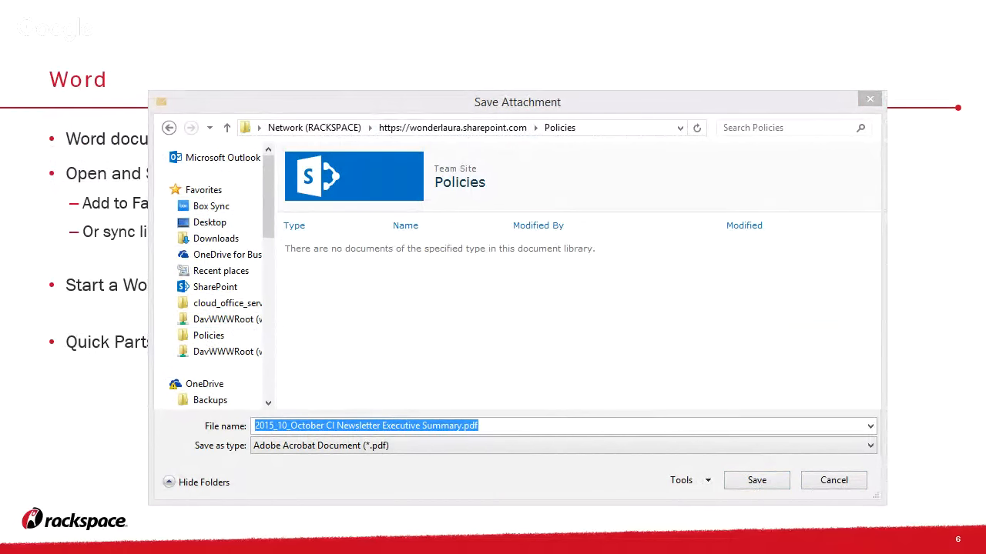
pyautogui.moveTo(935, 425)
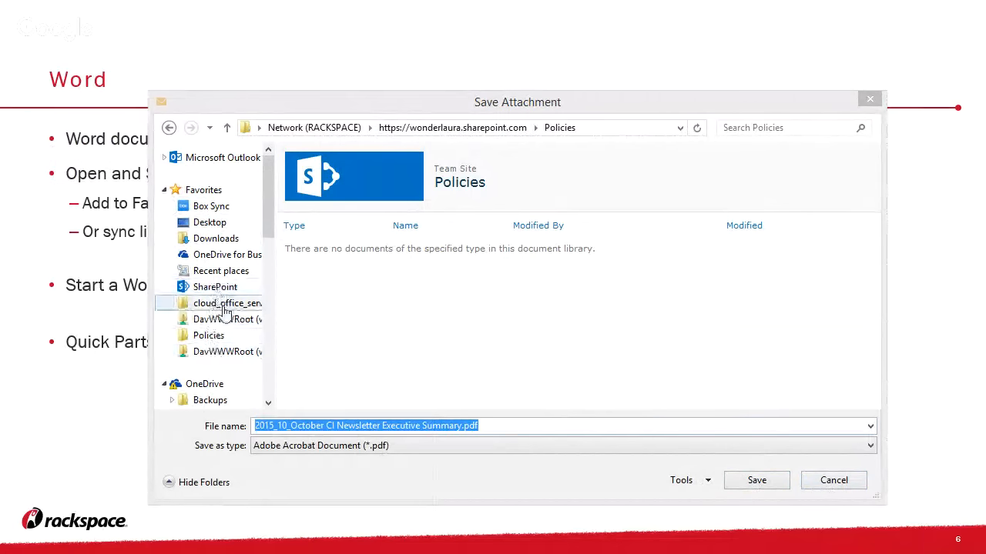
# Cancel the attachment save and switch to the Shared Documents library in the browser
pyautogui.click(835, 481)
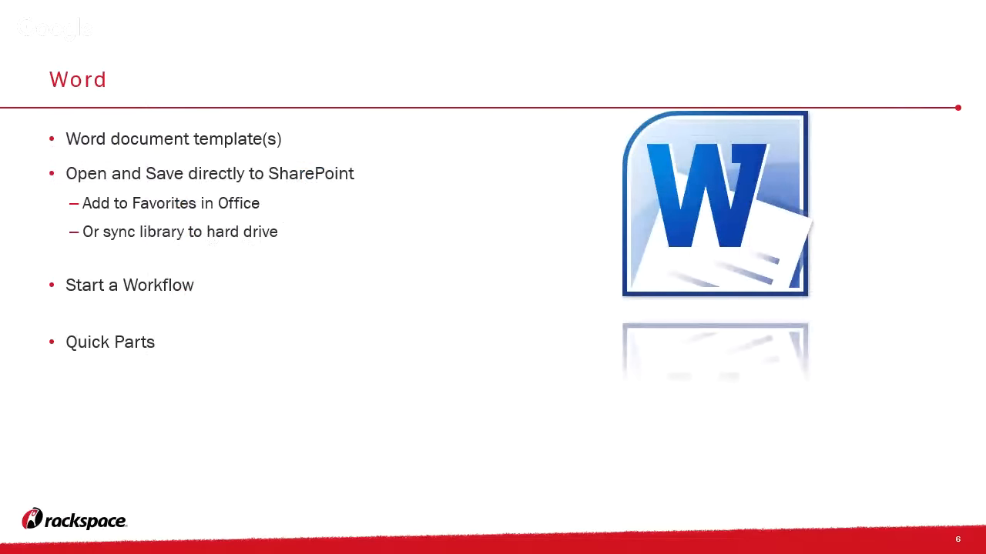
pyautogui.hotkey('alt', 'Tab')
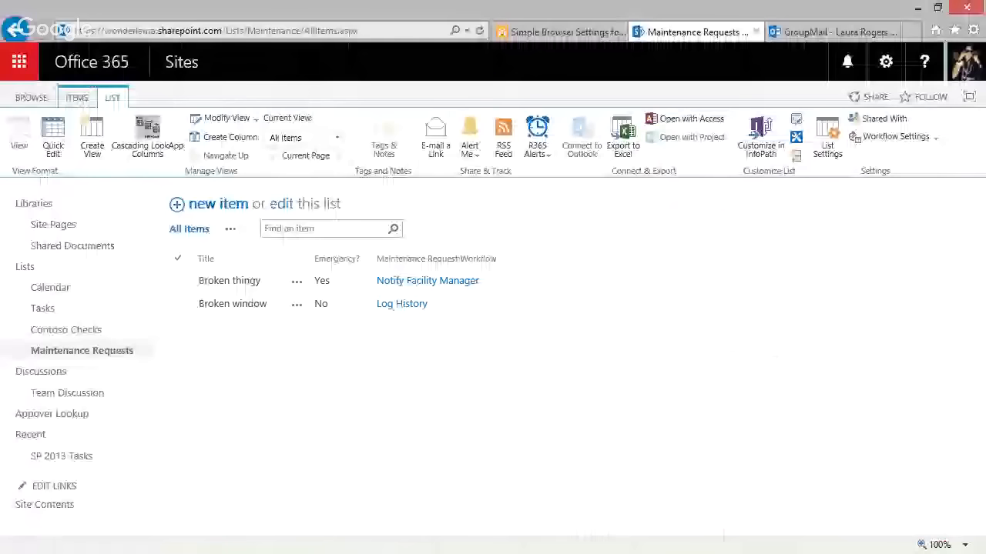
pyautogui.click(72, 245)
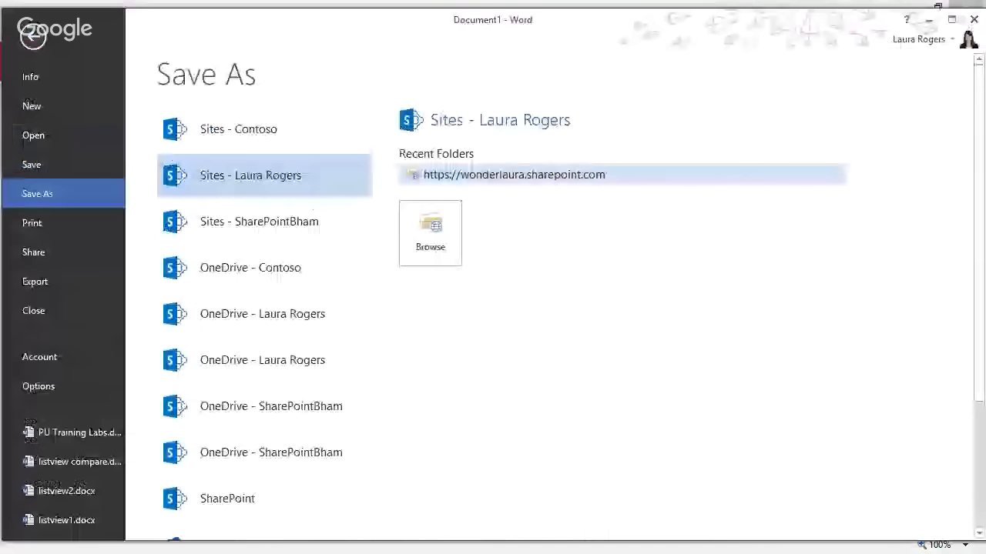
pyautogui.click(431, 234)
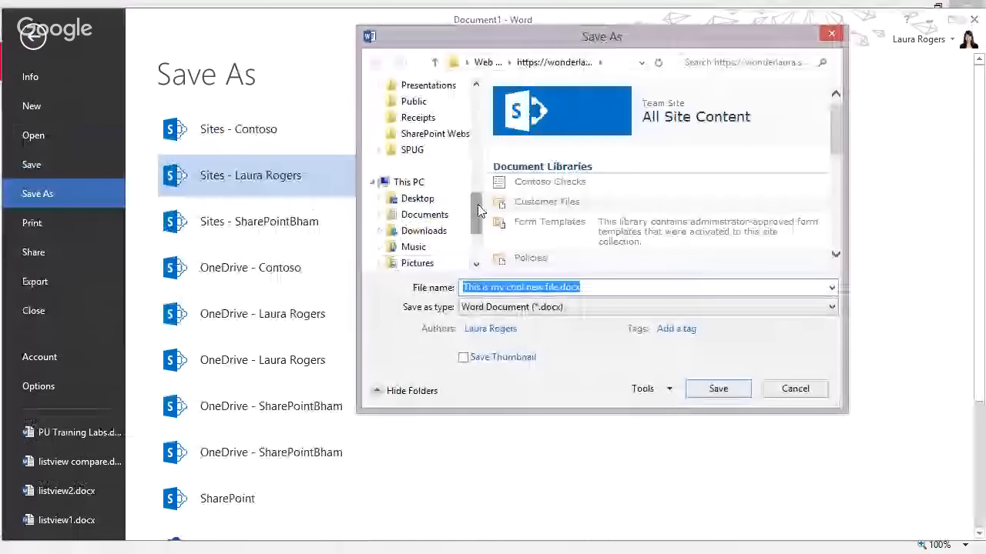
pyautogui.moveTo(479, 211); pyautogui.dragTo(477, 123)
pyautogui.click(402, 172)
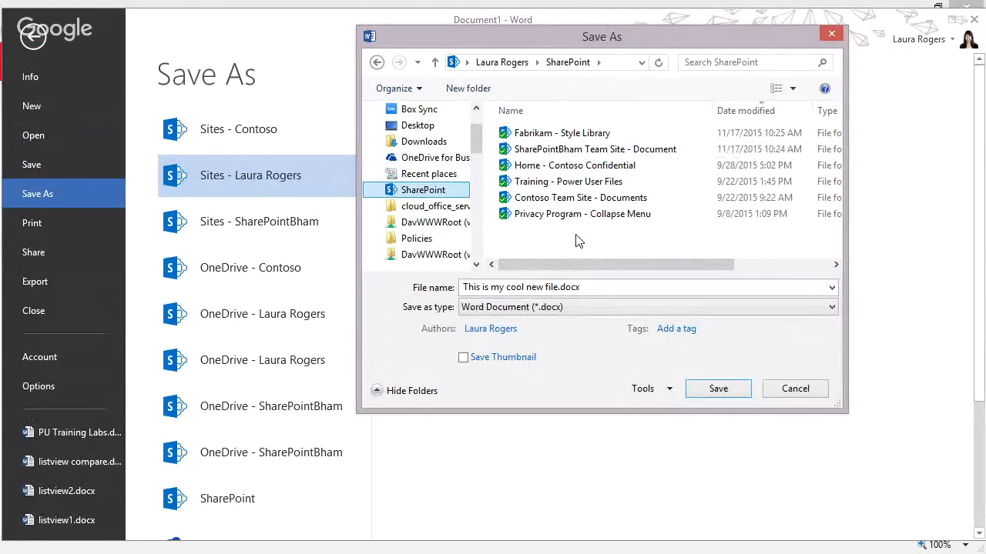
pyautogui.click(776, 394)
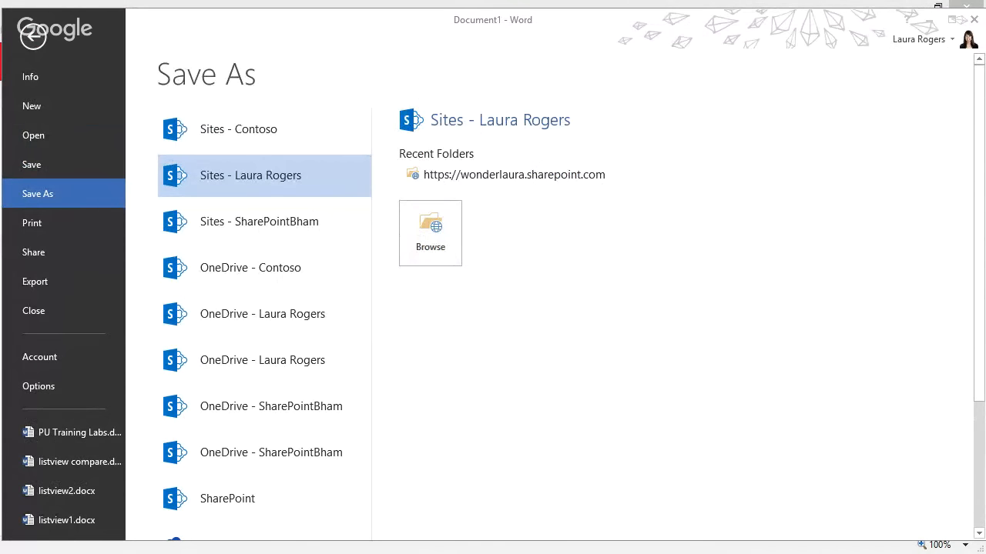
pyautogui.click(901, 20)
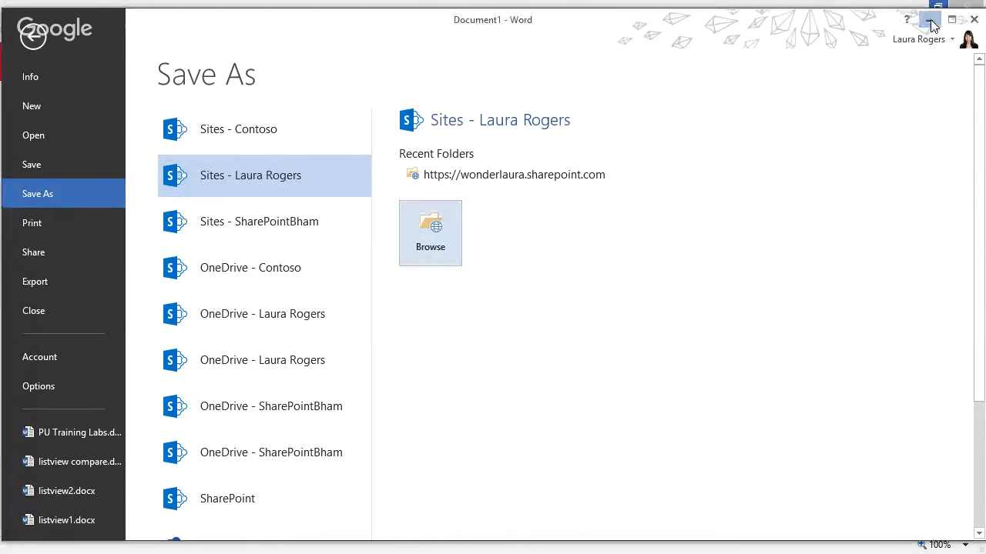
pyautogui.click(930, 22)
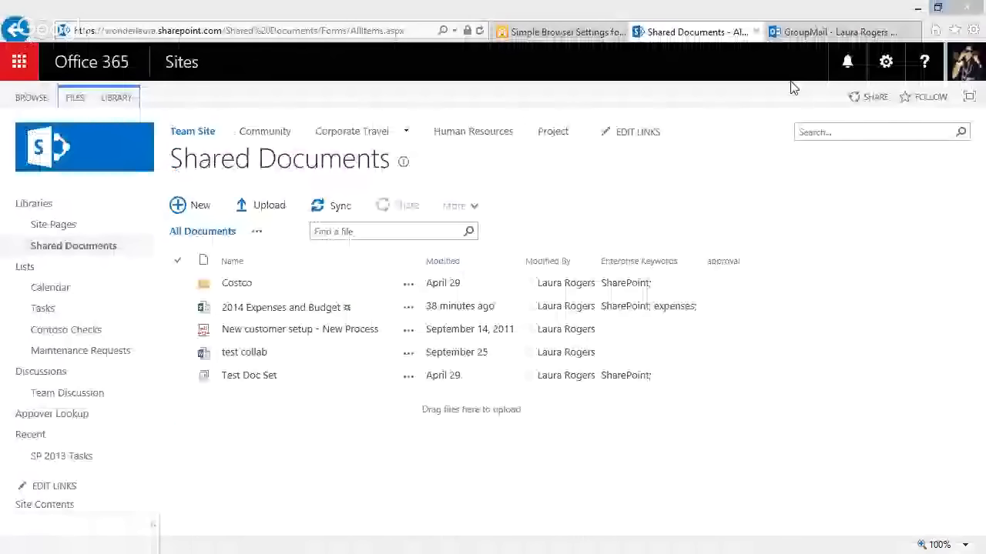
pyautogui.hotkey('alt', 'Tab')
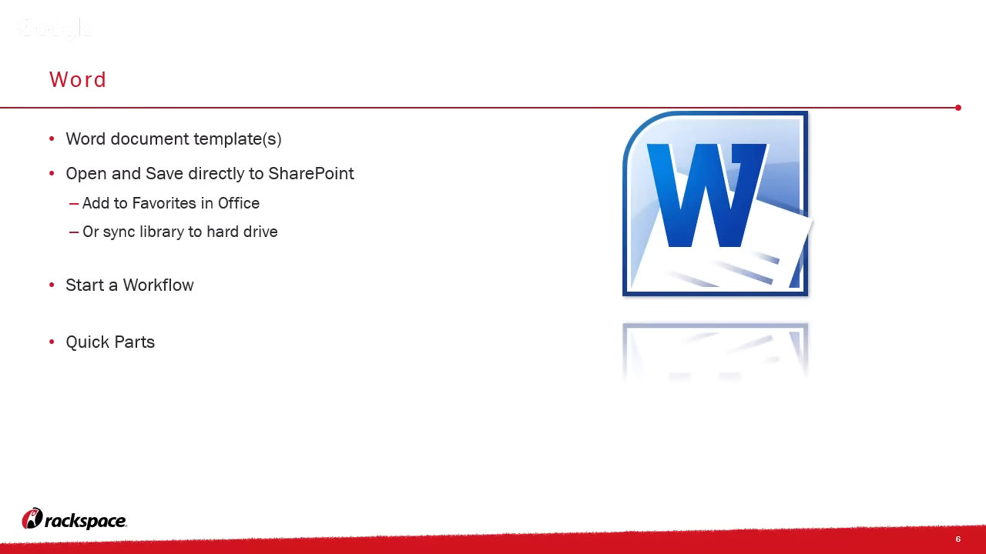
pyautogui.hotkey('alt', 'Tab')
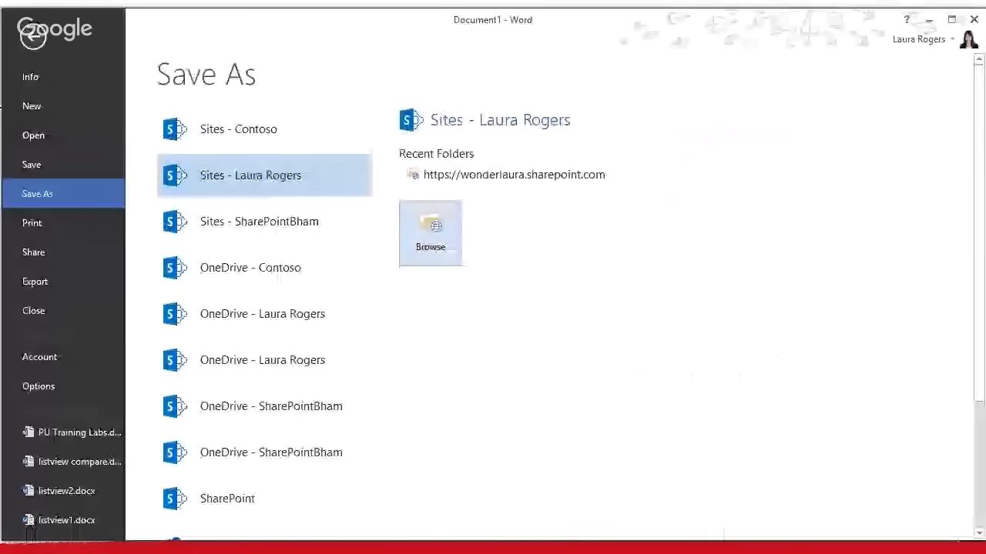
# Save the new document into the Contoso Files folder of the Customer Files library
pyautogui.click(517, 174)
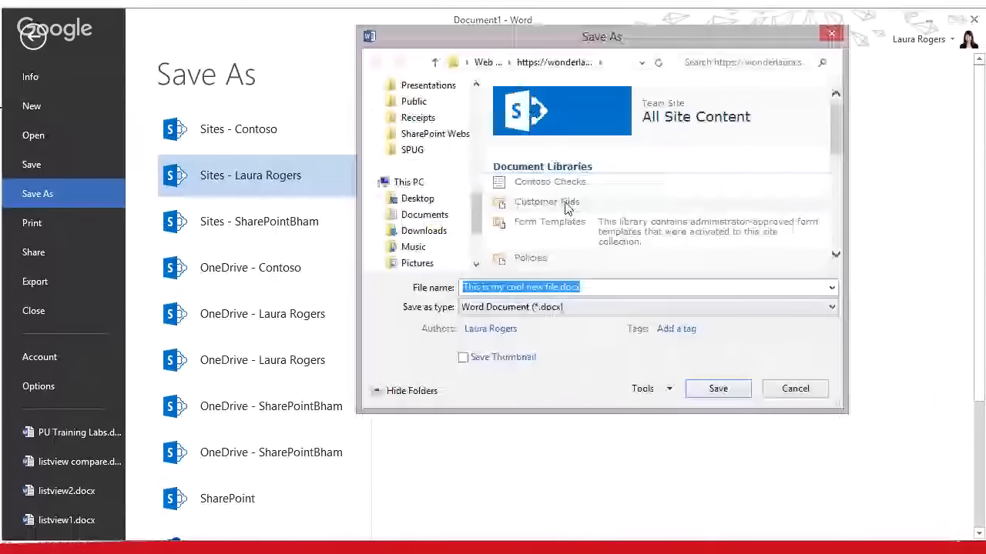
pyautogui.doubleClick(566, 203)
pyautogui.doubleClick(648, 243)
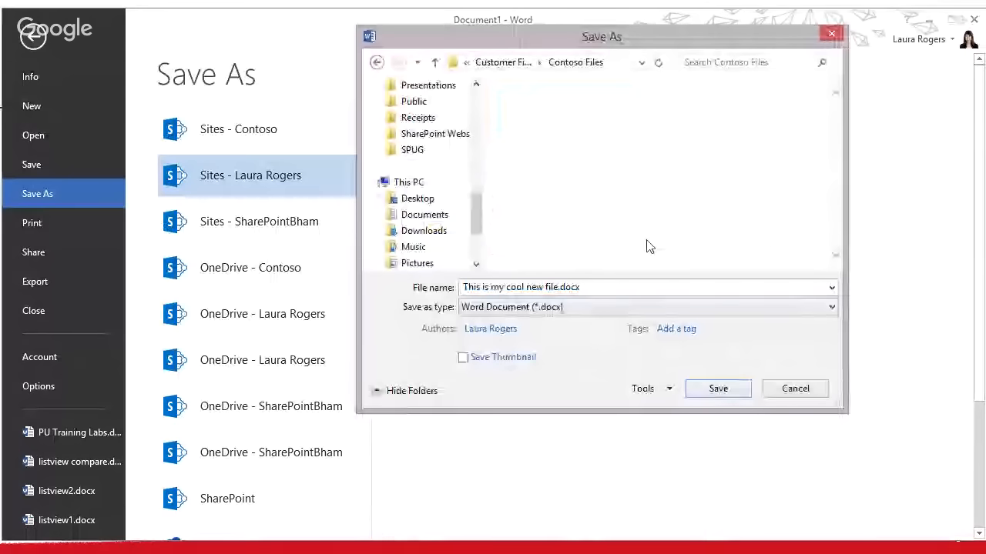
pyautogui.click(716, 390)
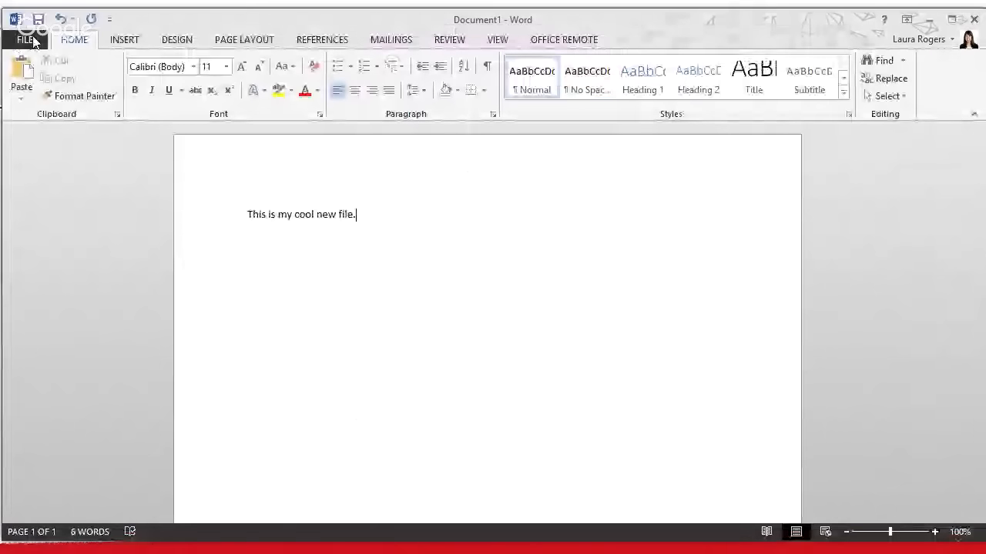
# Pin PU Training Labs.docx in Recent Documents, pin and unpin Services-Questions, then minimize and restore Word
pyautogui.click(28, 39)
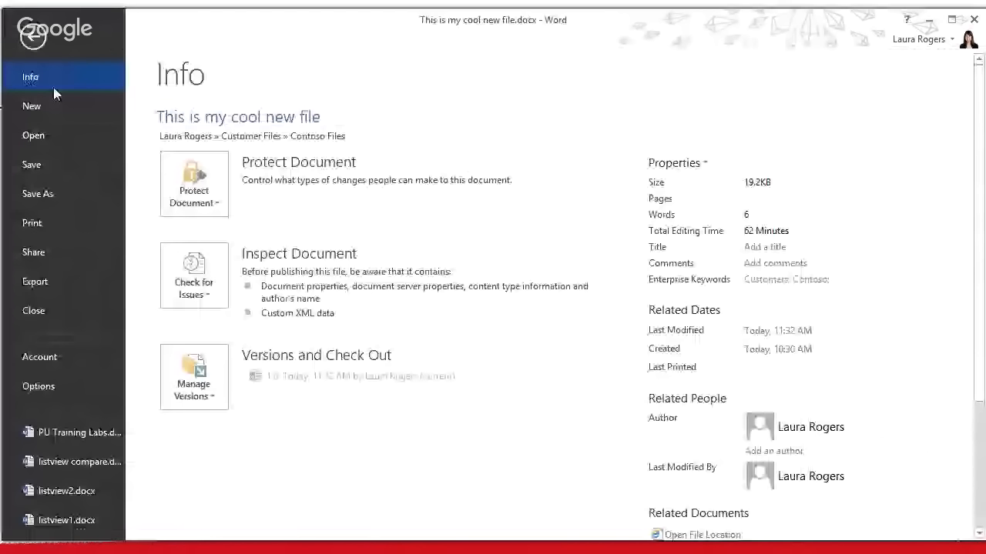
pyautogui.click(38, 135)
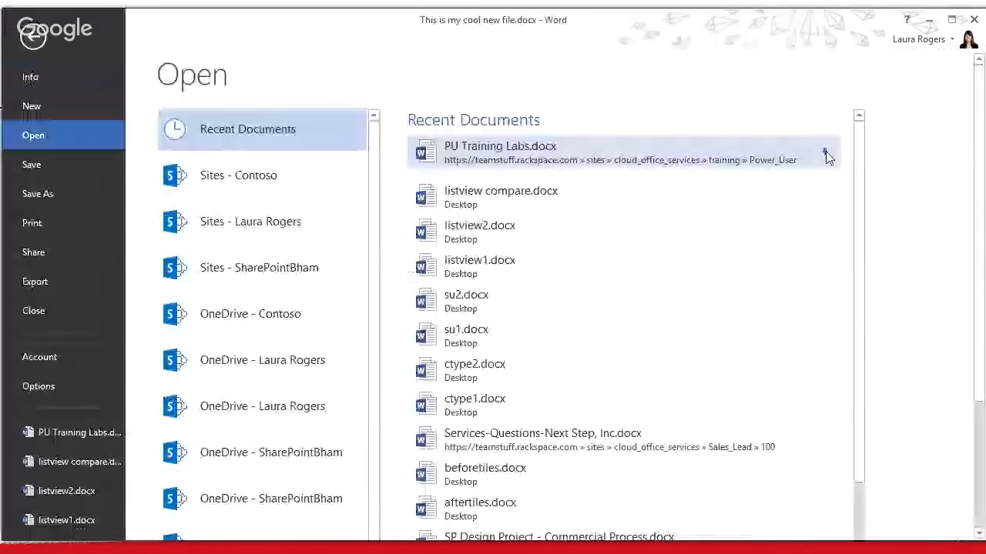
pyautogui.click(825, 154)
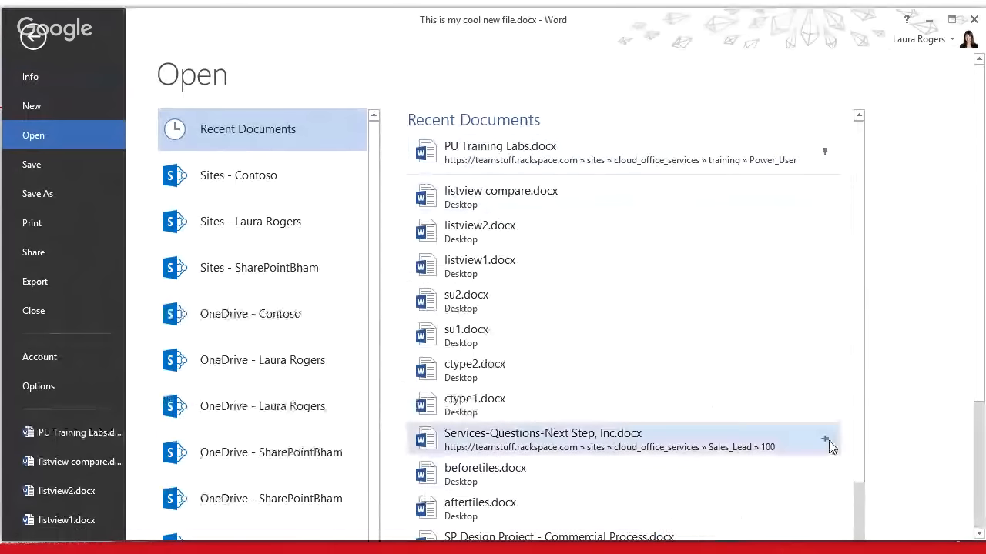
pyautogui.click(825, 442)
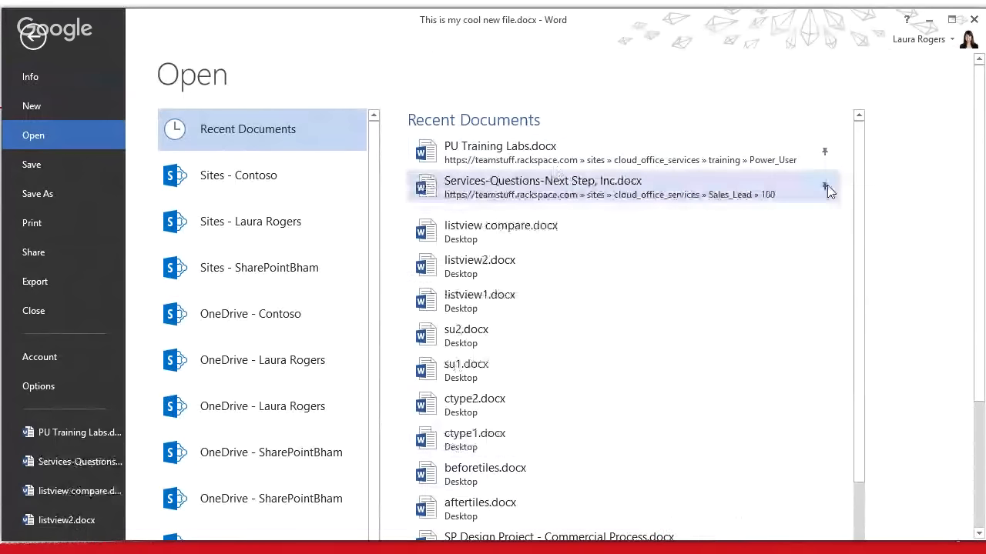
pyautogui.click(826, 190)
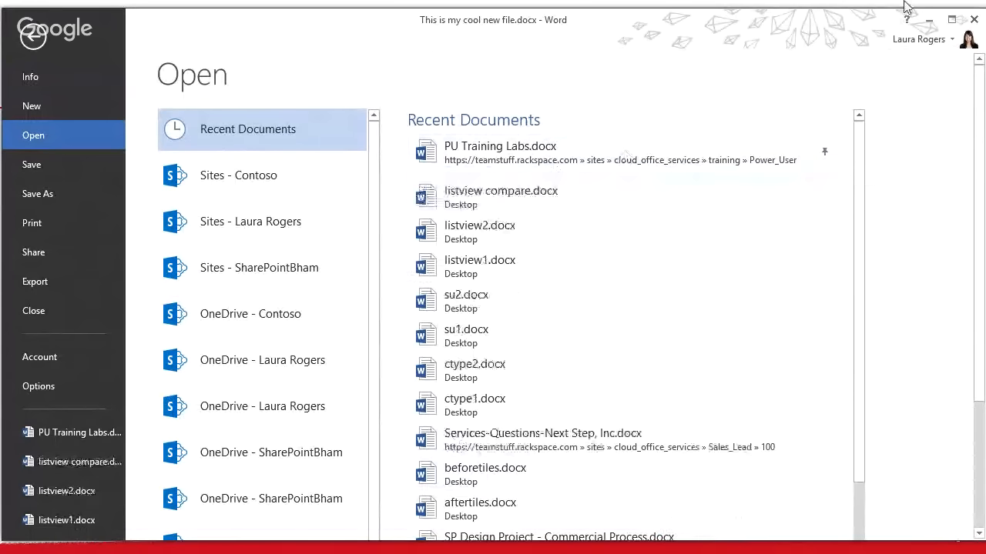
pyautogui.click(927, 21)
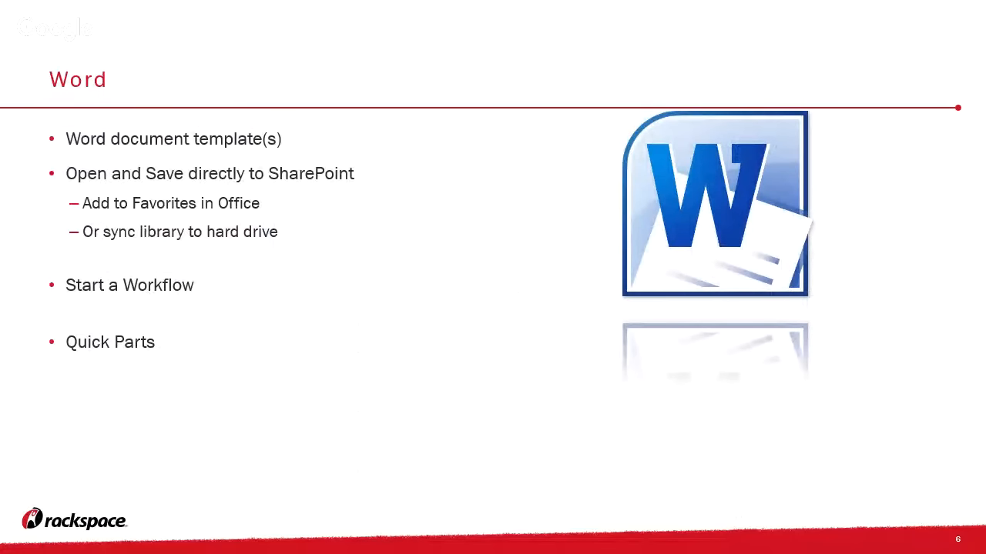
pyautogui.hotkey('alt', 'Tab')
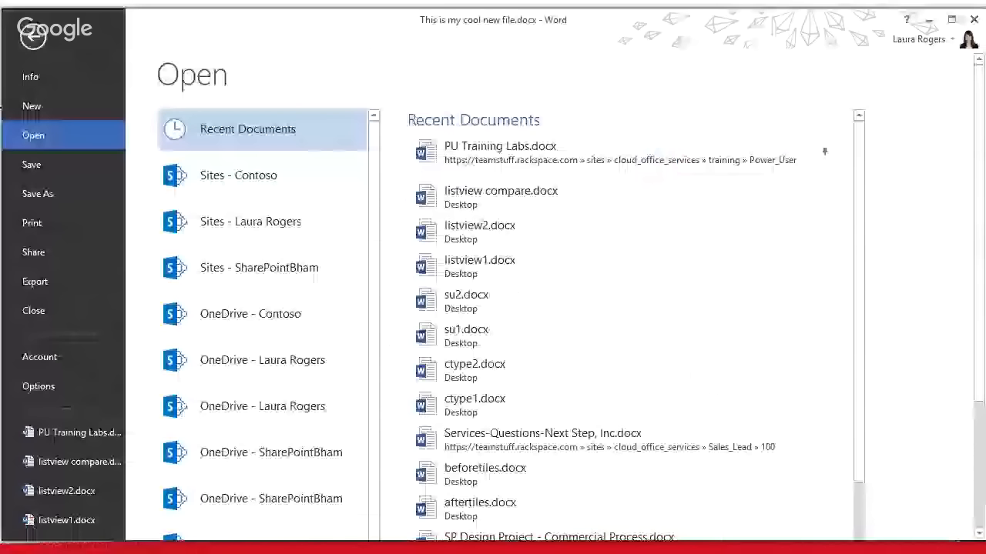
# Look at the document properties panel, keeping the server properties view, then close it
pyautogui.press('Escape')
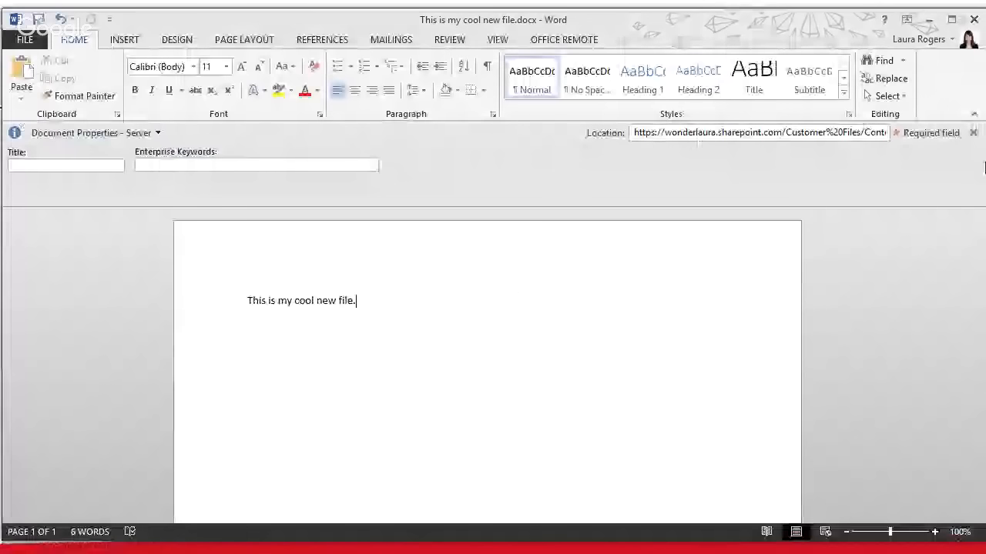
pyautogui.click(71, 166)
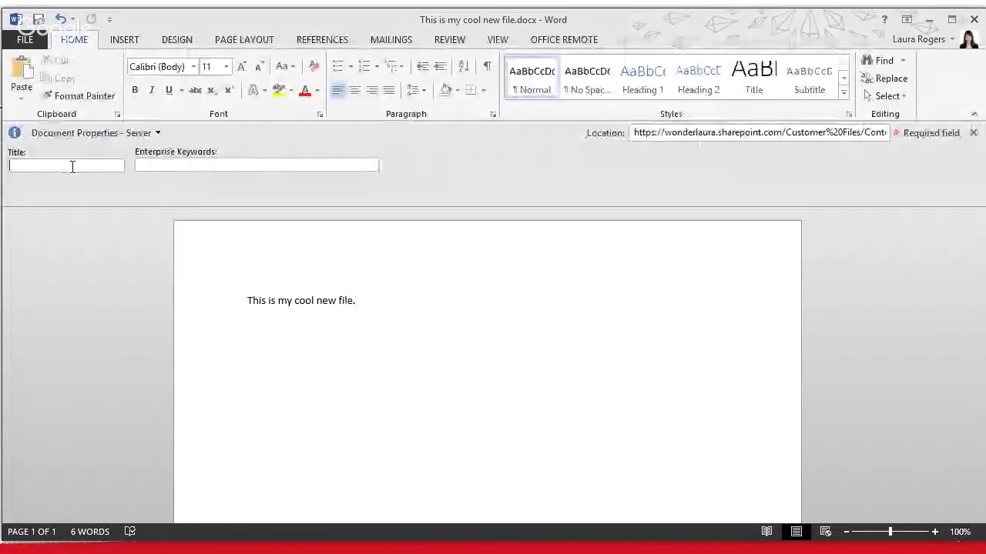
pyautogui.click(159, 135)
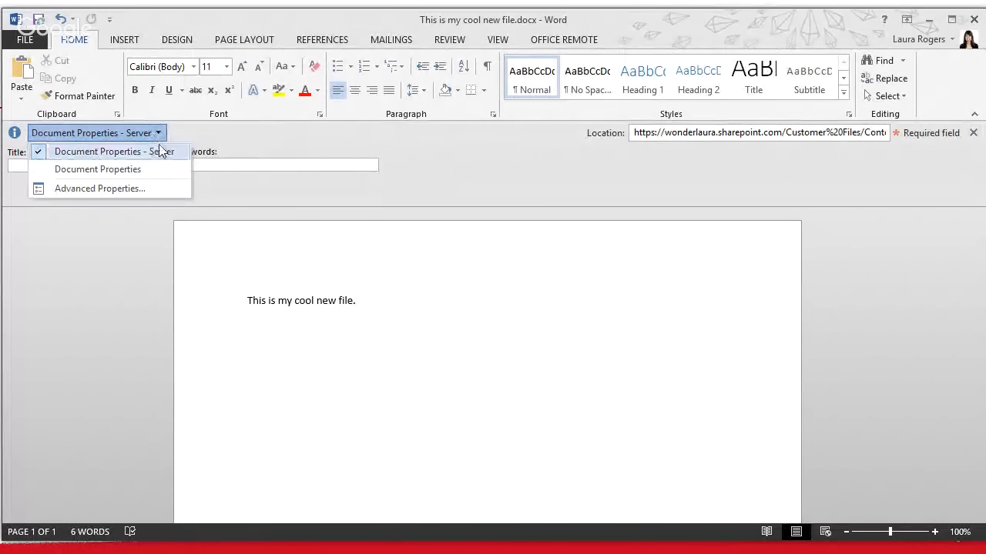
pyautogui.click(159, 149)
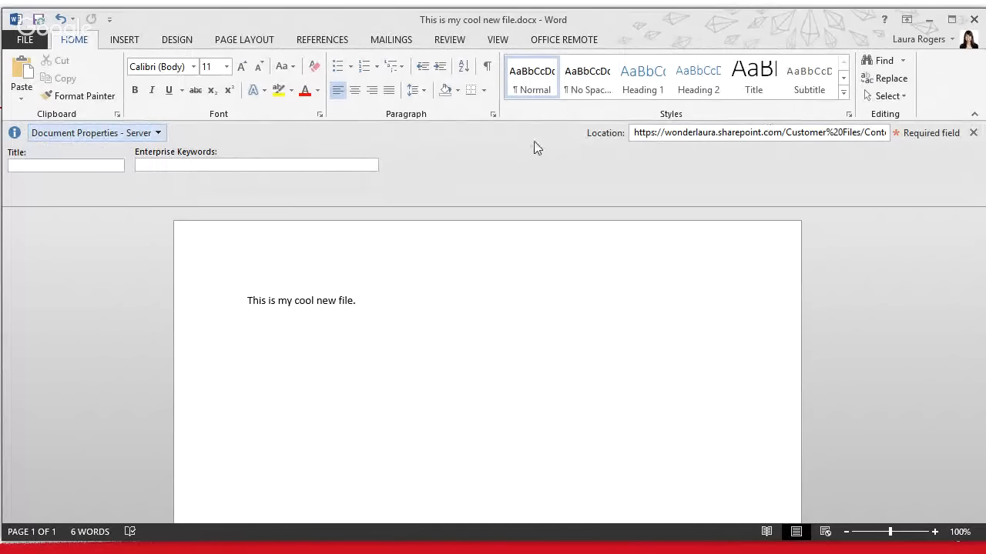
pyautogui.click(972, 132)
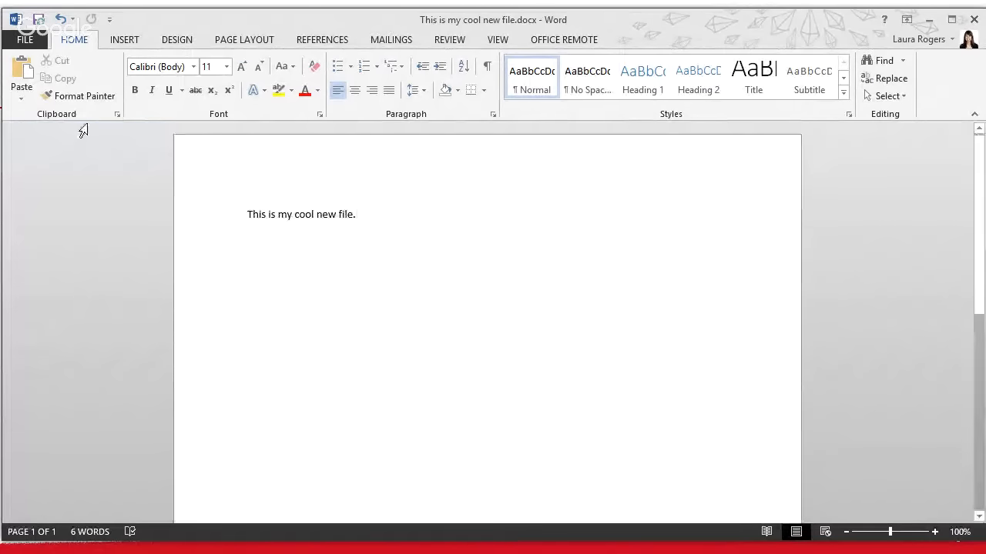
# Show the Document Panel and enter Title 'Cool File' and enterprise keyword 'Coolness'
pyautogui.click(36, 42)
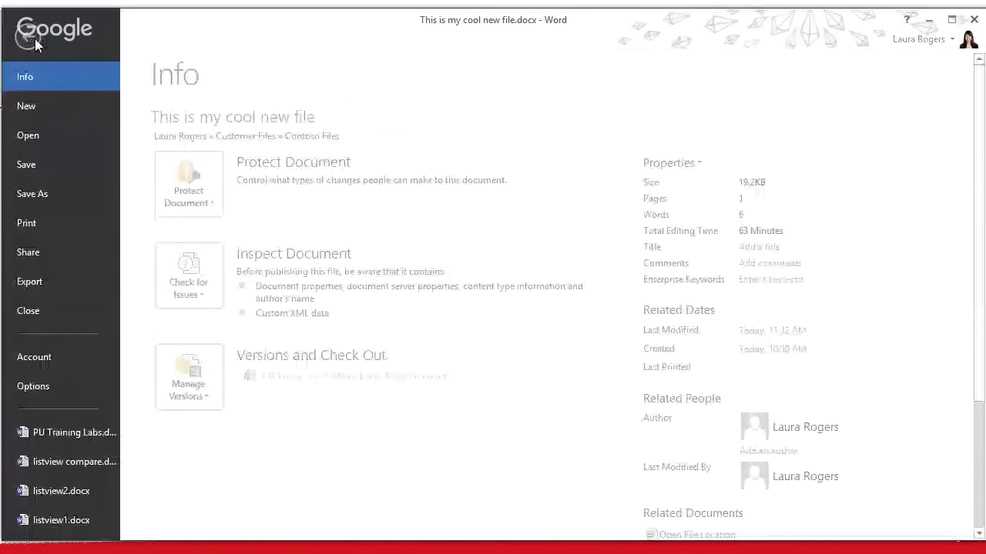
pyautogui.click(656, 165)
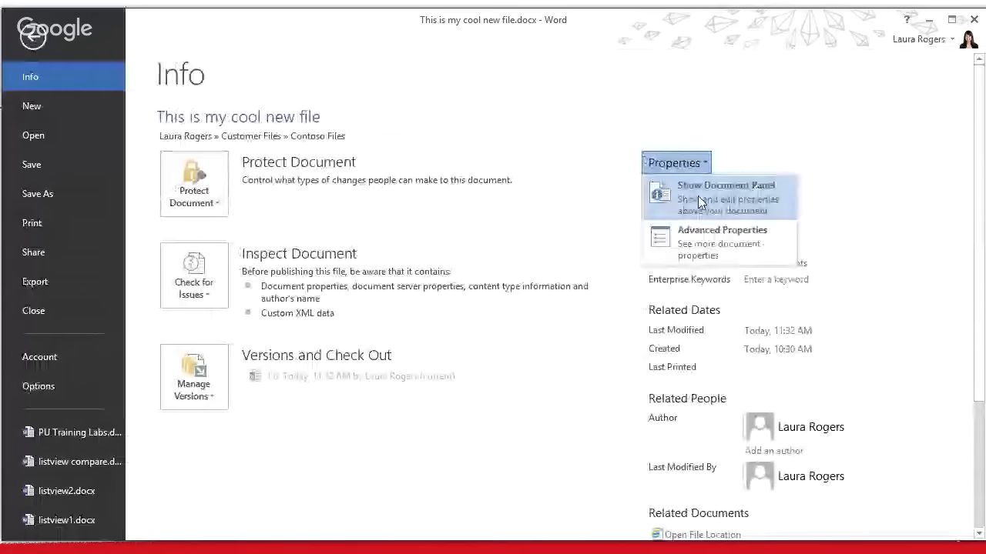
pyautogui.click(704, 193)
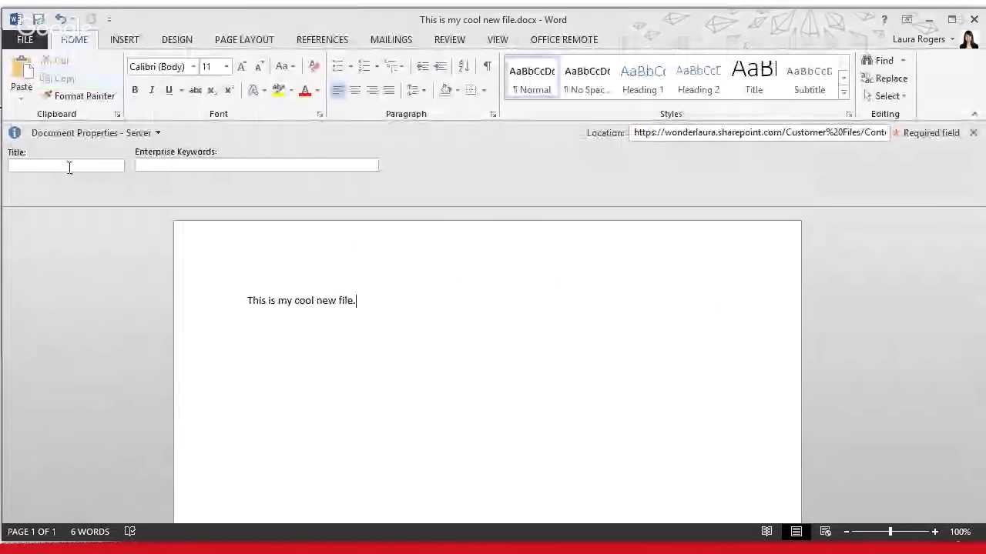
pyautogui.click(68, 167)
pyautogui.write('Cool Fil')
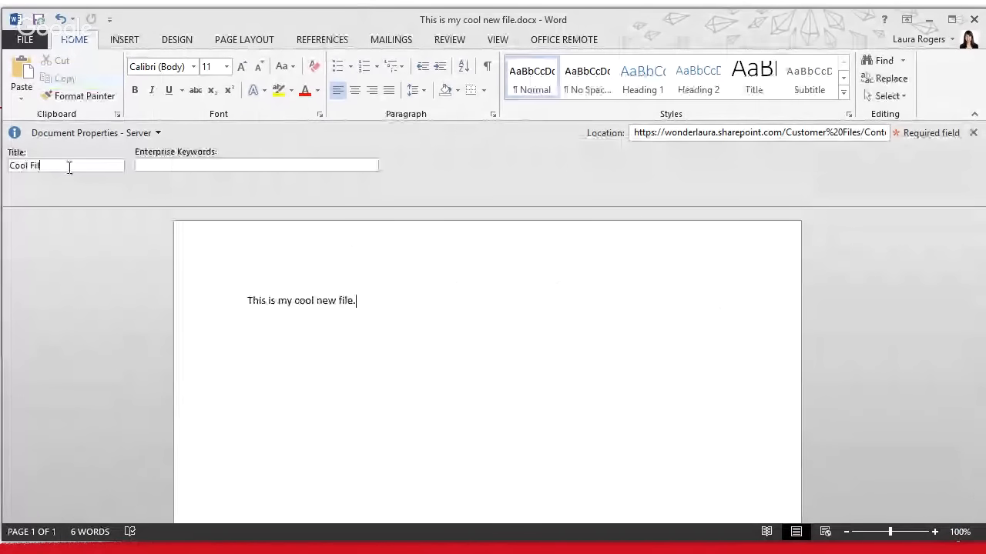
pyautogui.write('e')
pyautogui.click(221, 162)
pyautogui.write('C')
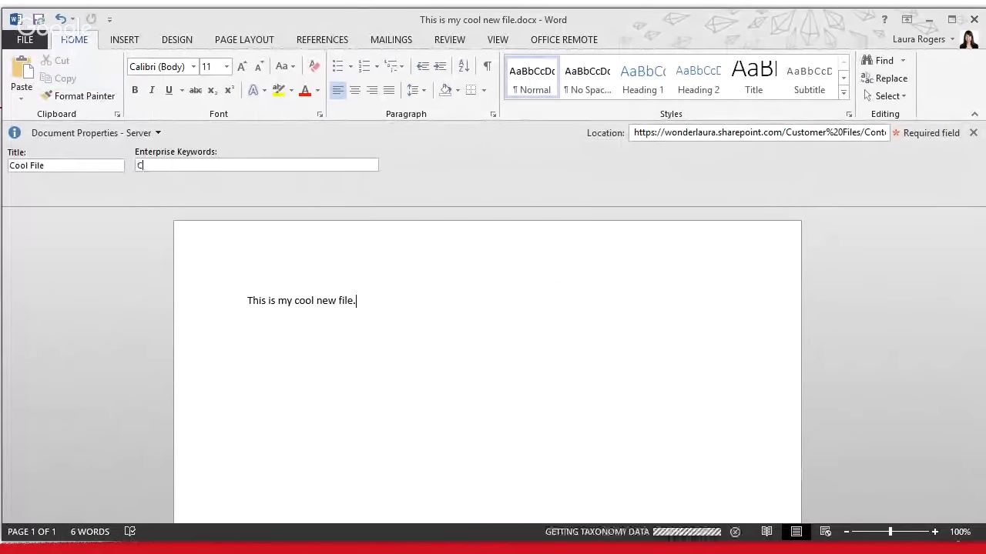
pyautogui.write('oolness;')
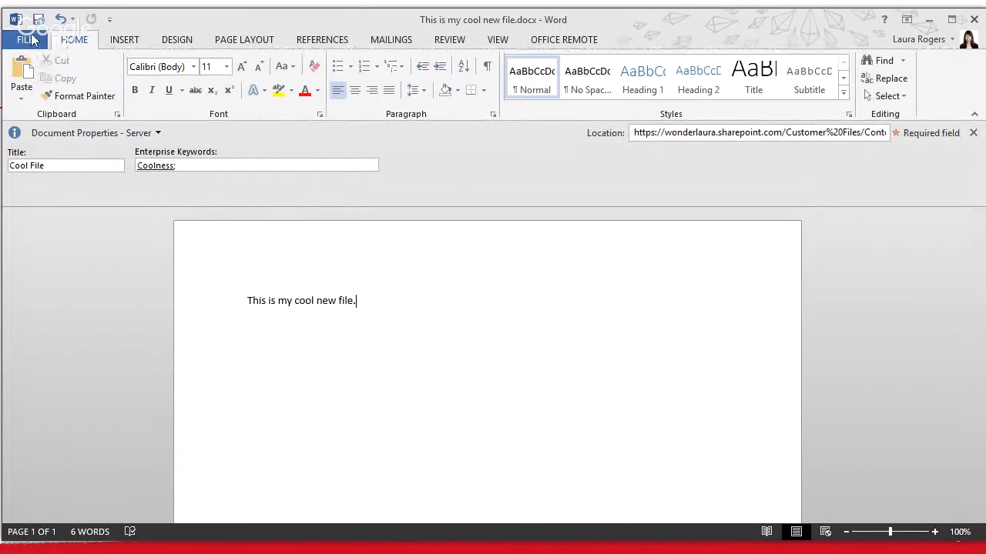
# Close the document, saving changes, and minimize Word to show the slide
pyautogui.click(28, 40)
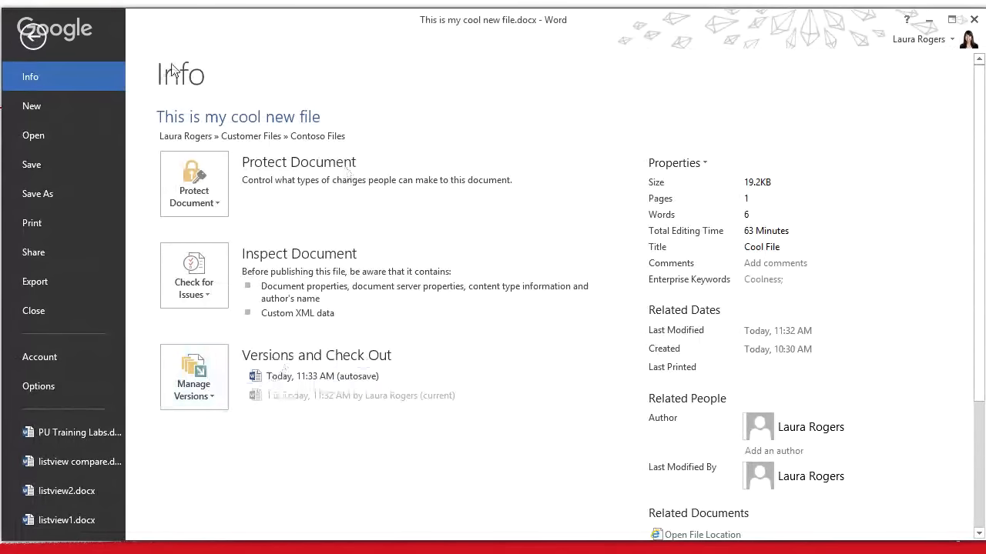
pyautogui.click(32, 35)
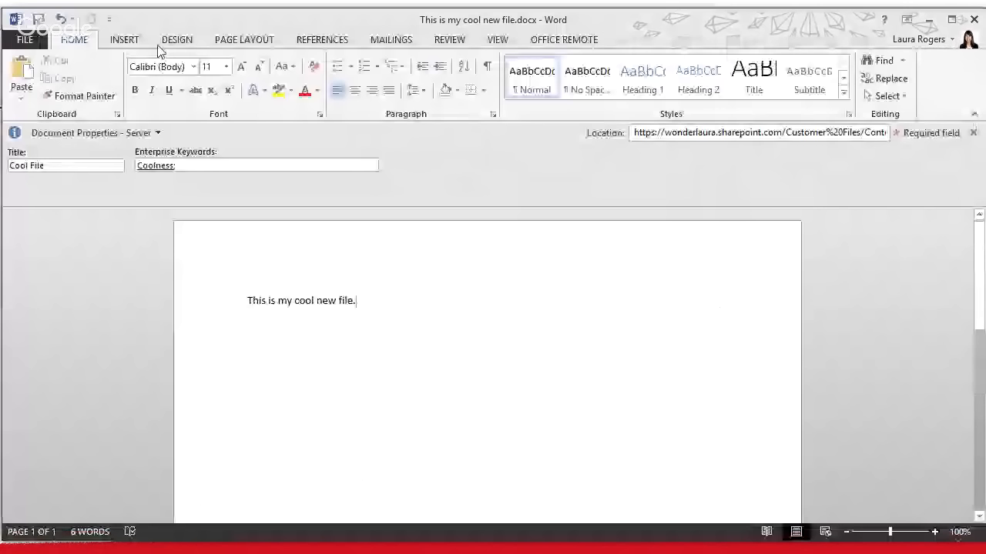
pyautogui.click(25, 39)
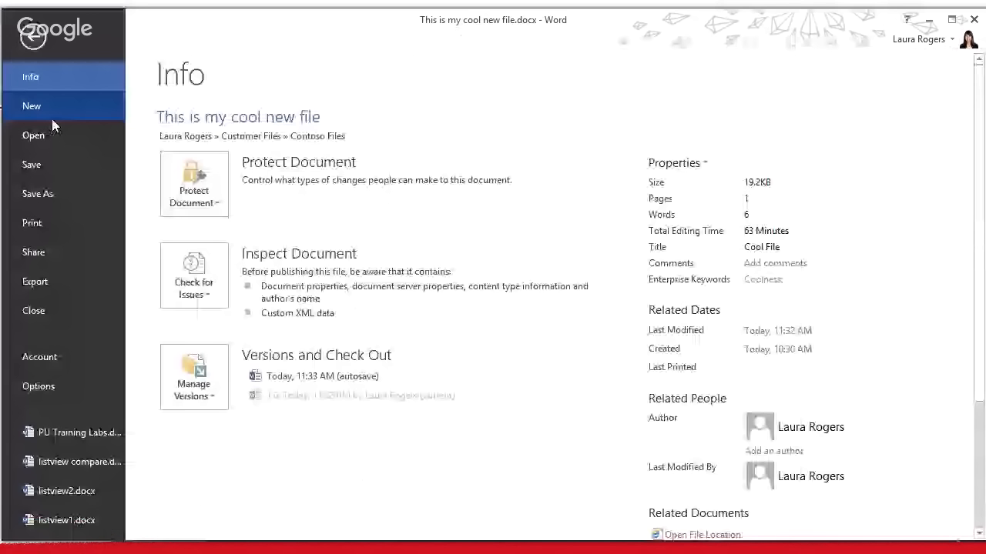
pyautogui.click(34, 311)
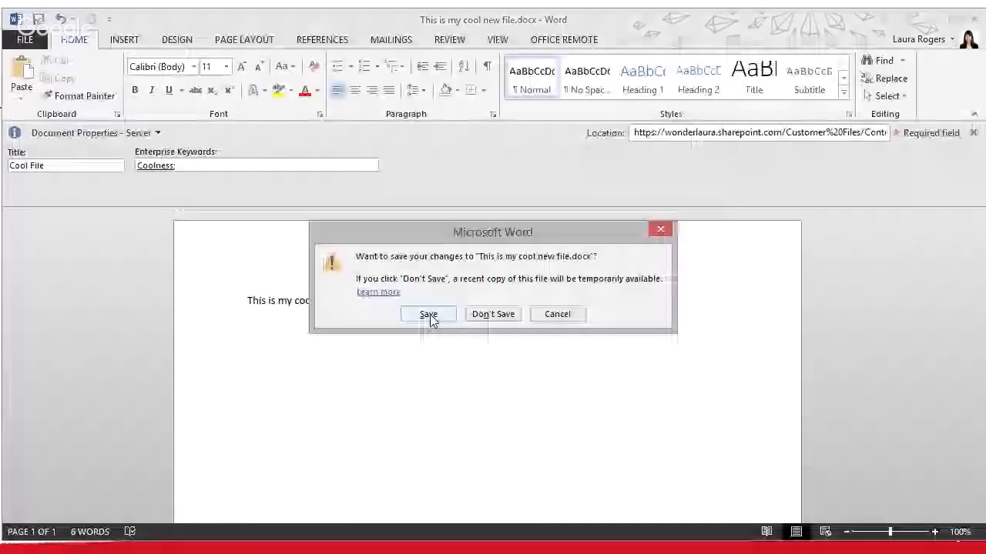
pyautogui.click(428, 314)
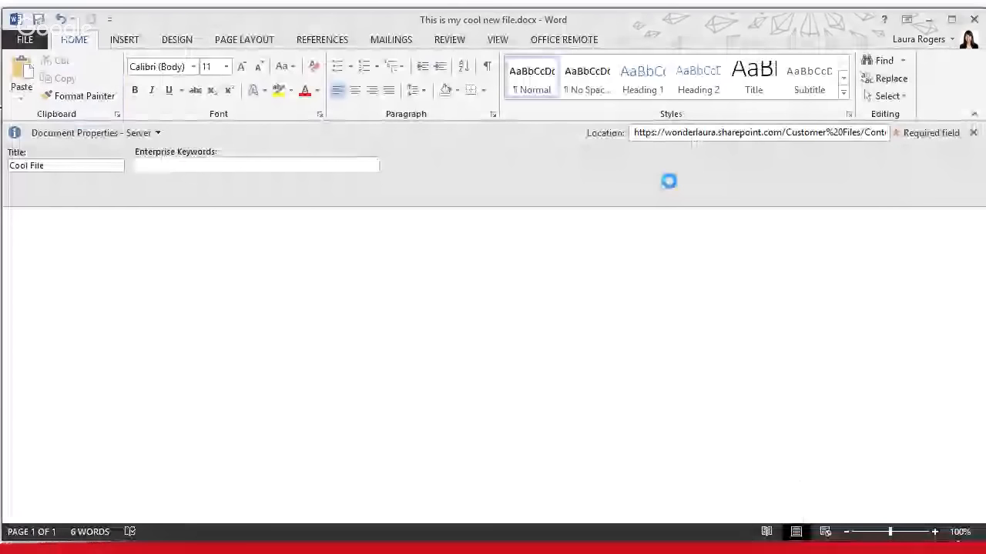
pyautogui.click(928, 19)
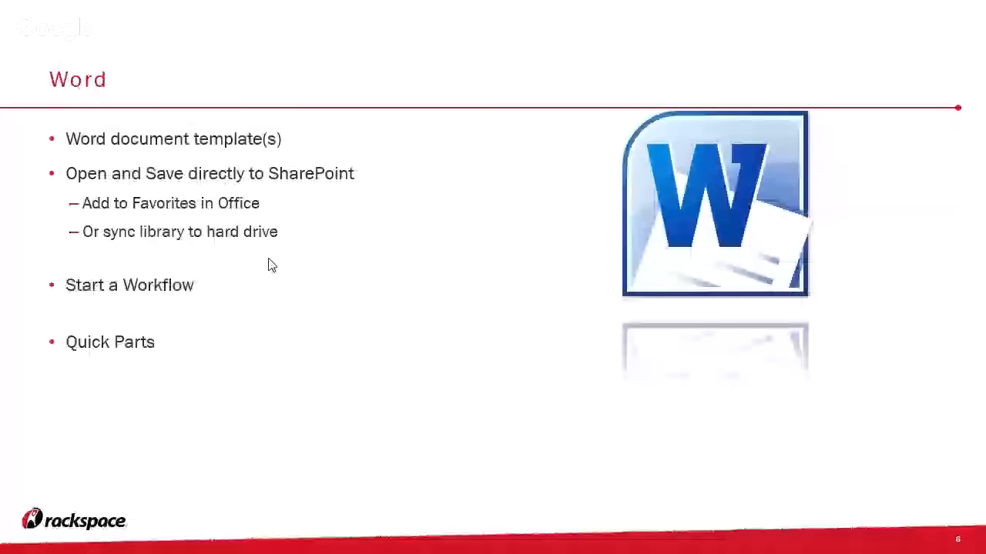
# Show the Customer Files library in its No Folders view, then open its Library Settings
pyautogui.hotkey('alt', 'Tab')
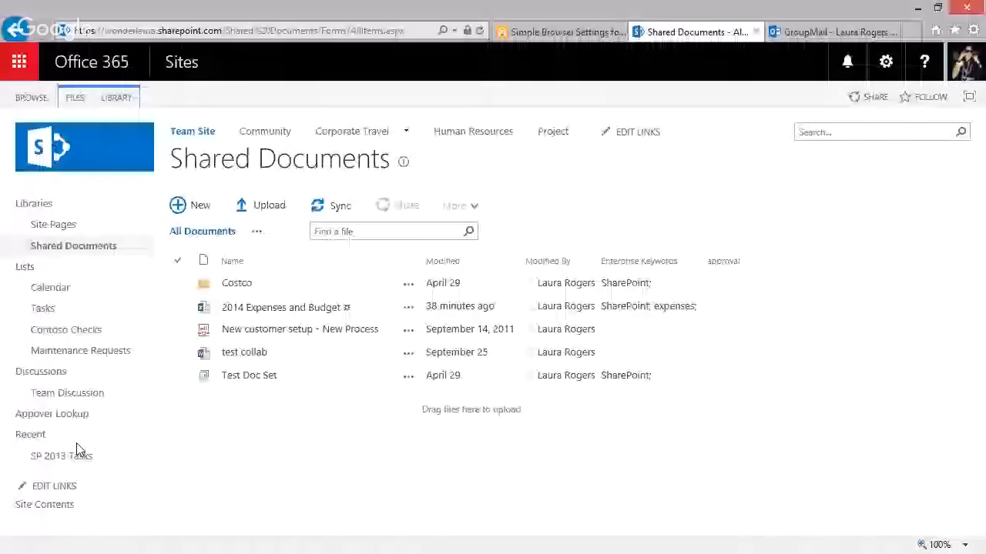
pyautogui.click(78, 248)
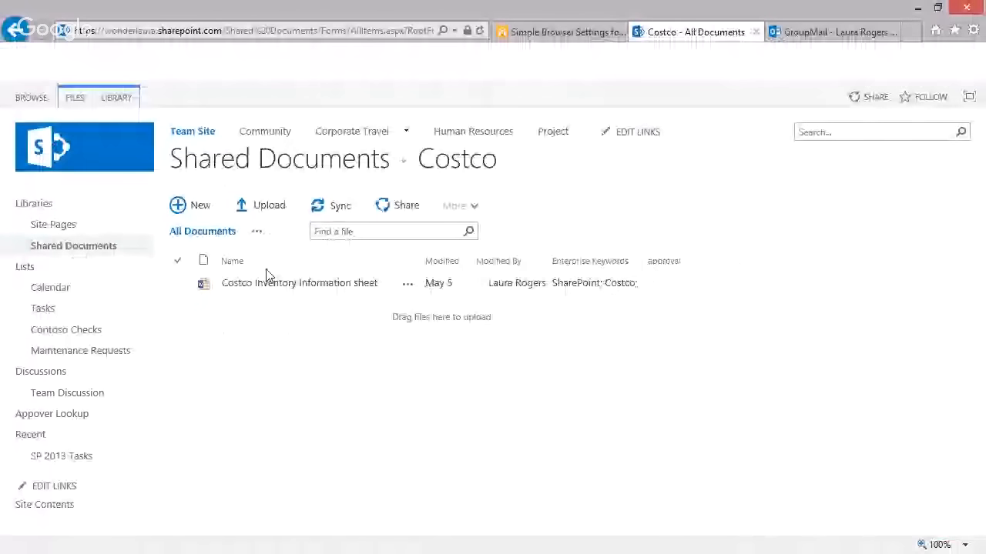
pyautogui.click(42, 507)
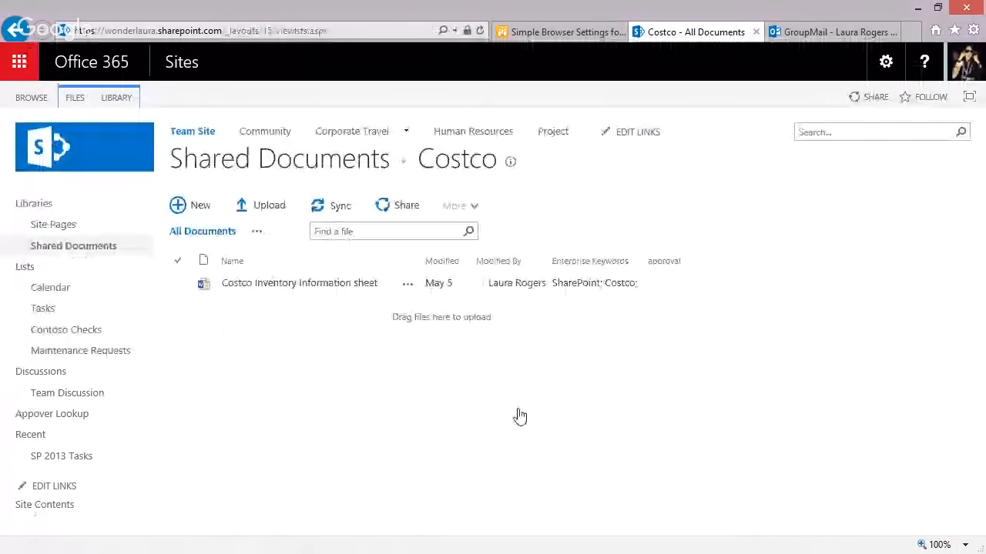
pyautogui.click(436, 439)
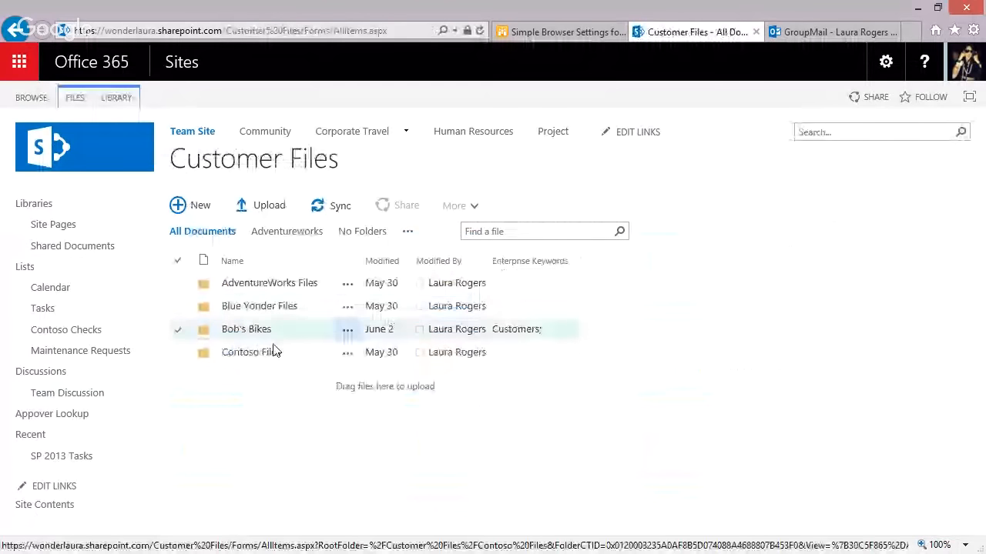
pyautogui.click(359, 235)
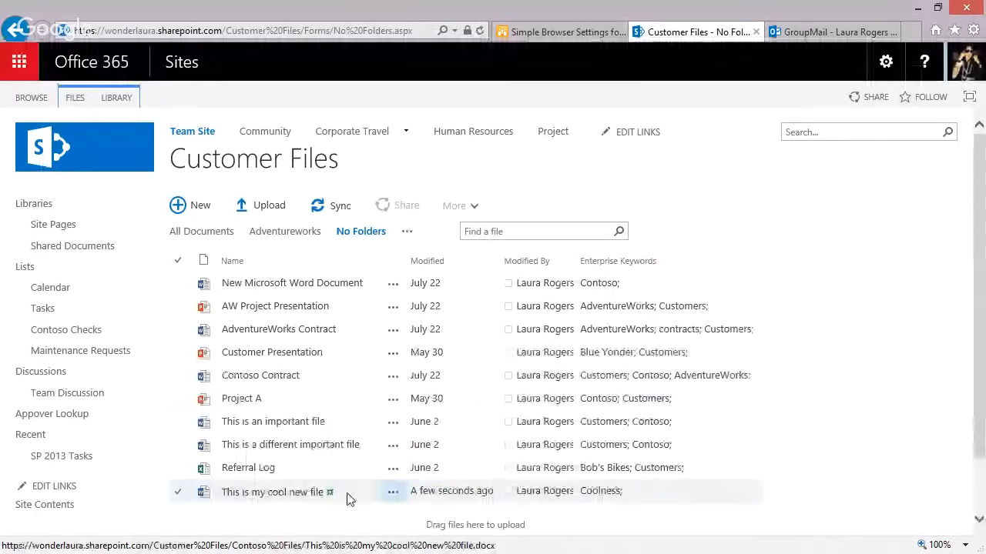
pyautogui.click(116, 98)
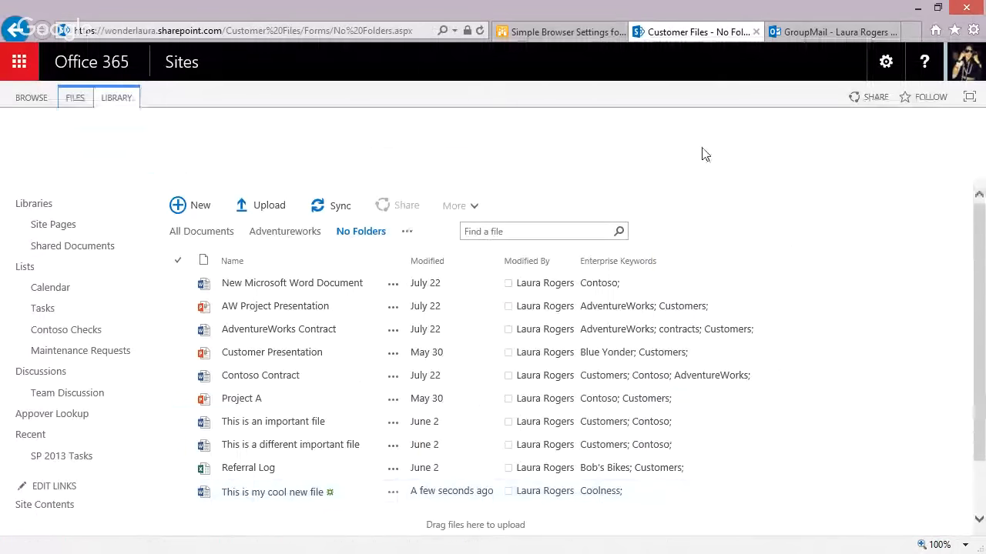
pyautogui.click(874, 146)
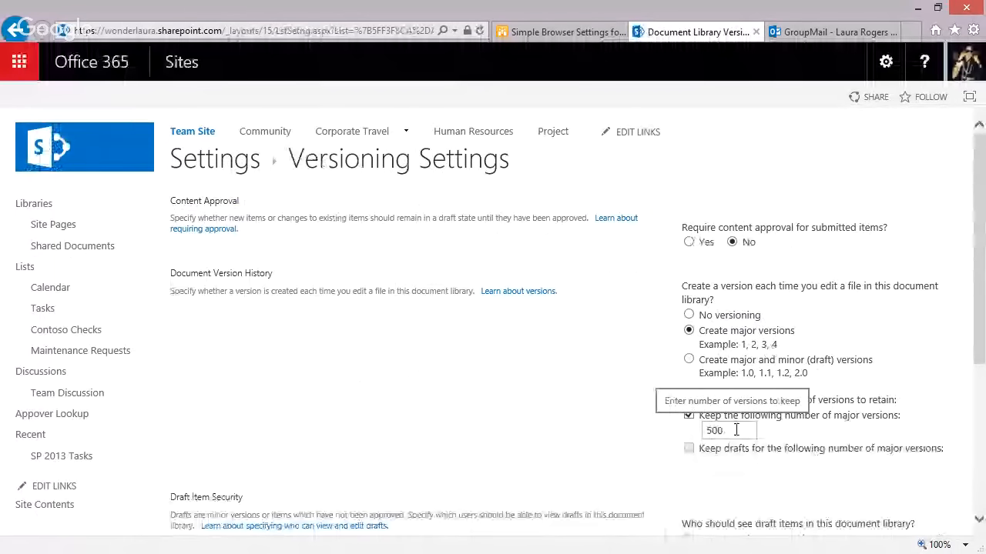
# Keep major versions with 500 retained, then open the details card for This is my cool new file
pyautogui.scroll(-3, 978, 385)
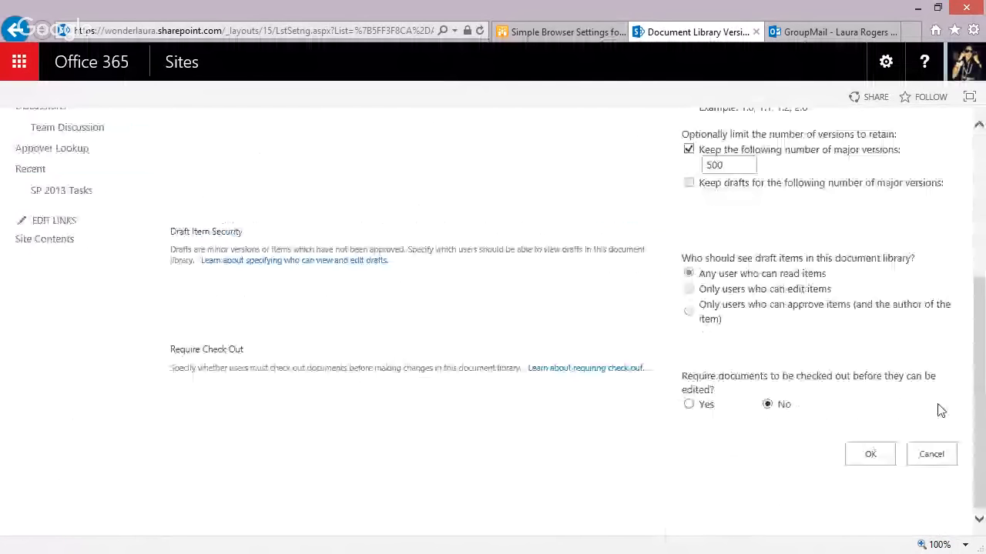
pyautogui.click(870, 453)
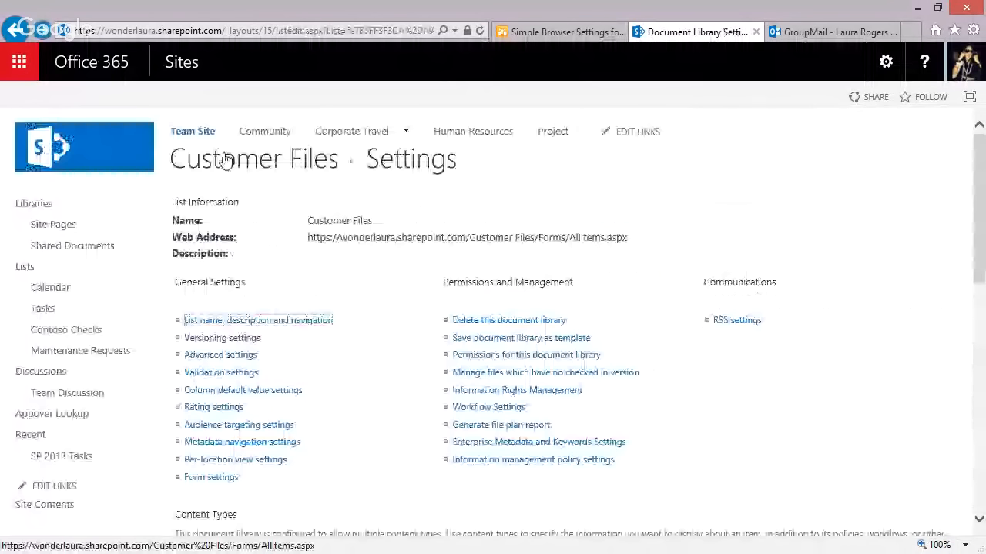
pyautogui.click(225, 159)
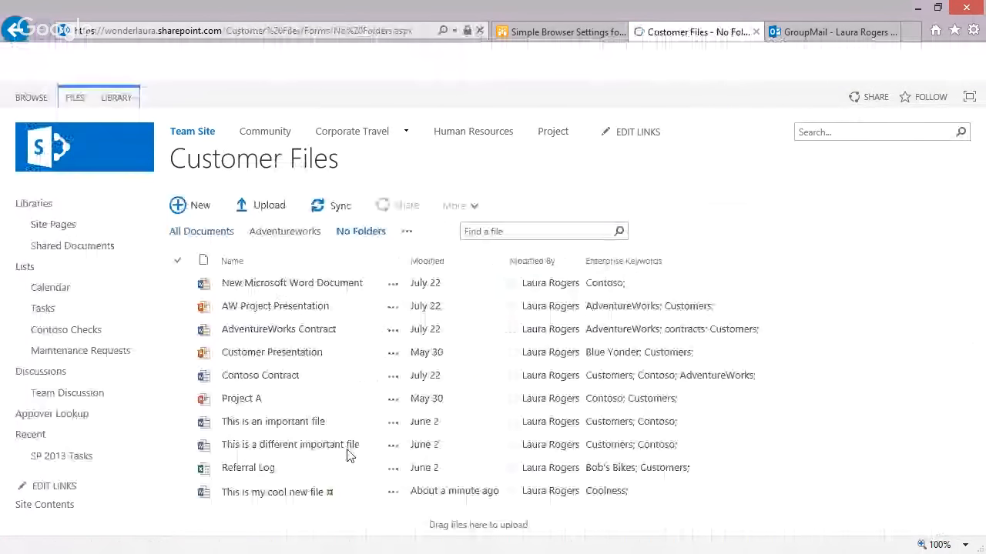
pyautogui.click(391, 492)
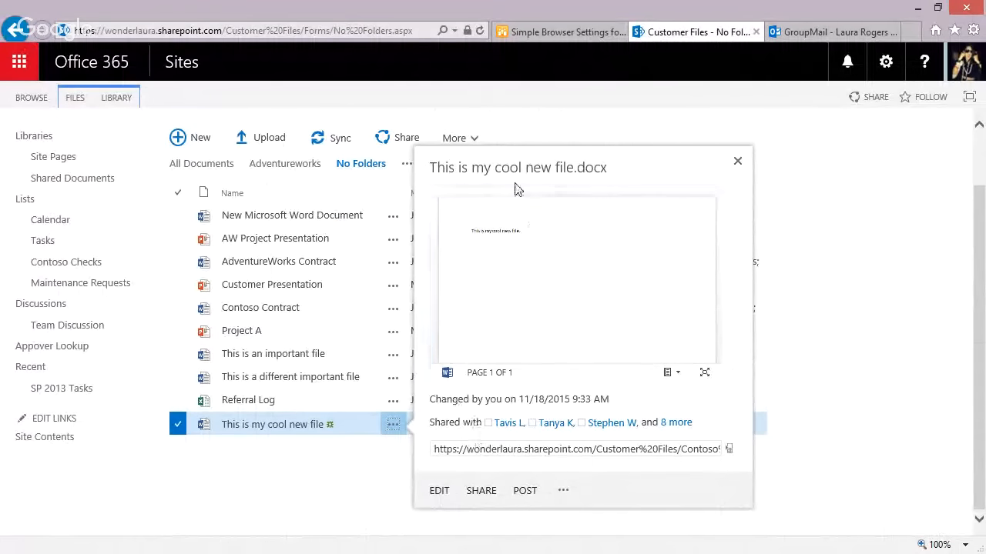
# Open 'This is my cool new file.docx' for editing in the Word desktop app
pyautogui.click(438, 493)
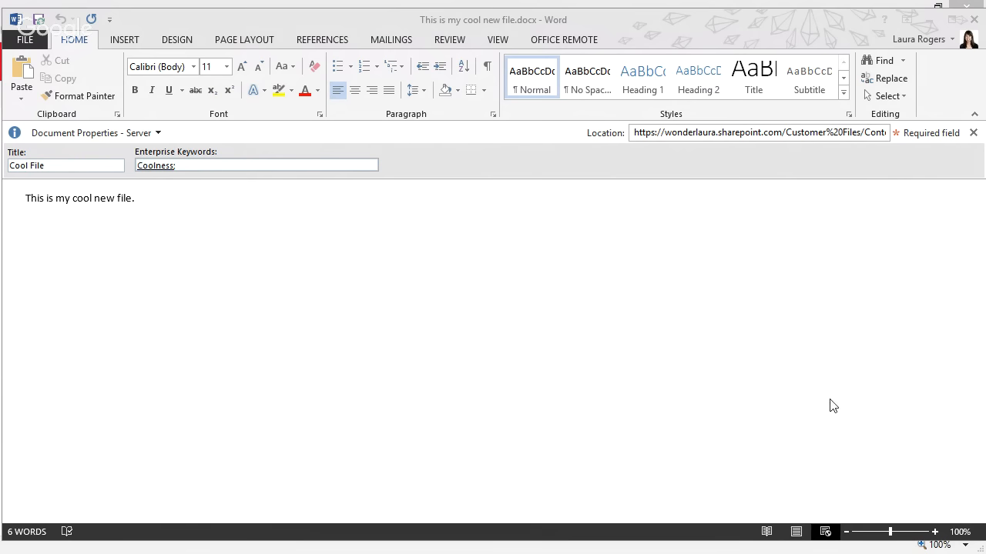
# Show the document's Info page in Word, listing server versions 2.0 (current) and 1.0
pyautogui.click(28, 42)
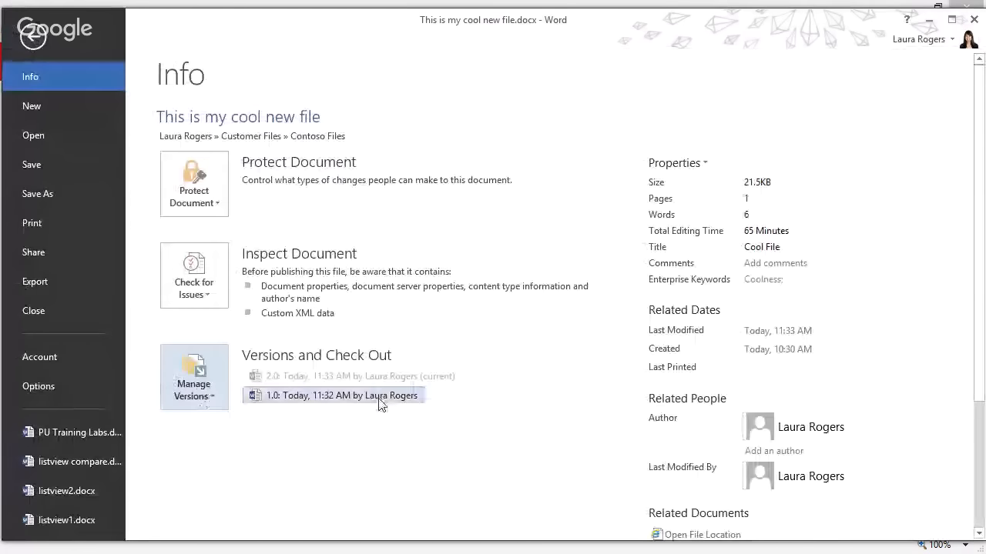
pyautogui.click(189, 407)
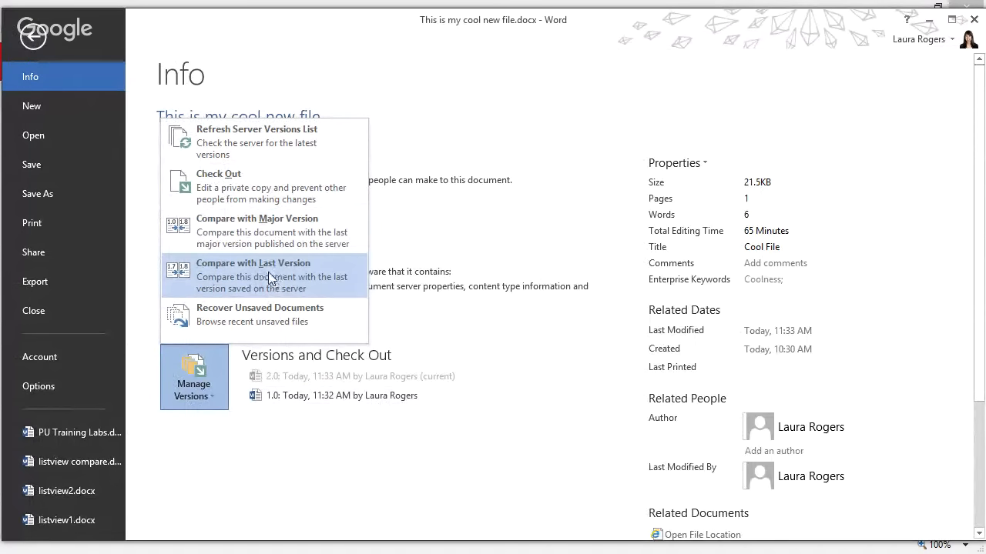
pyautogui.click(36, 40)
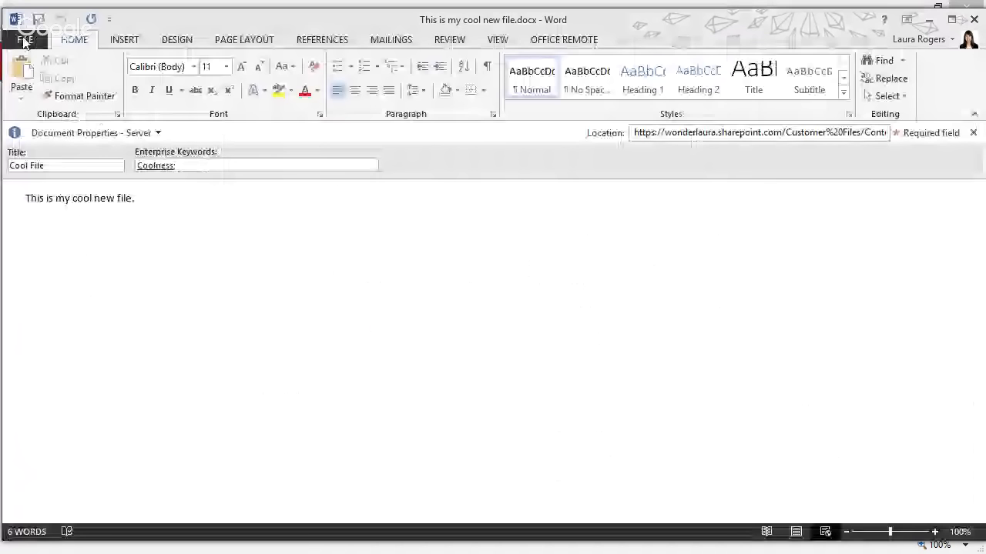
pyautogui.click(26, 40)
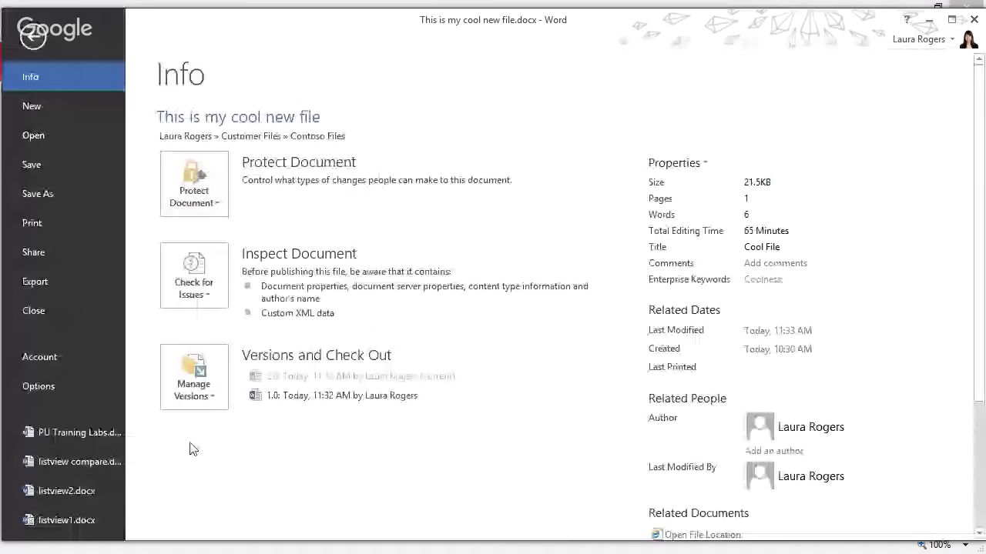
# Review the document's Share options and Save As locations in Backstage
pyautogui.click(45, 248)
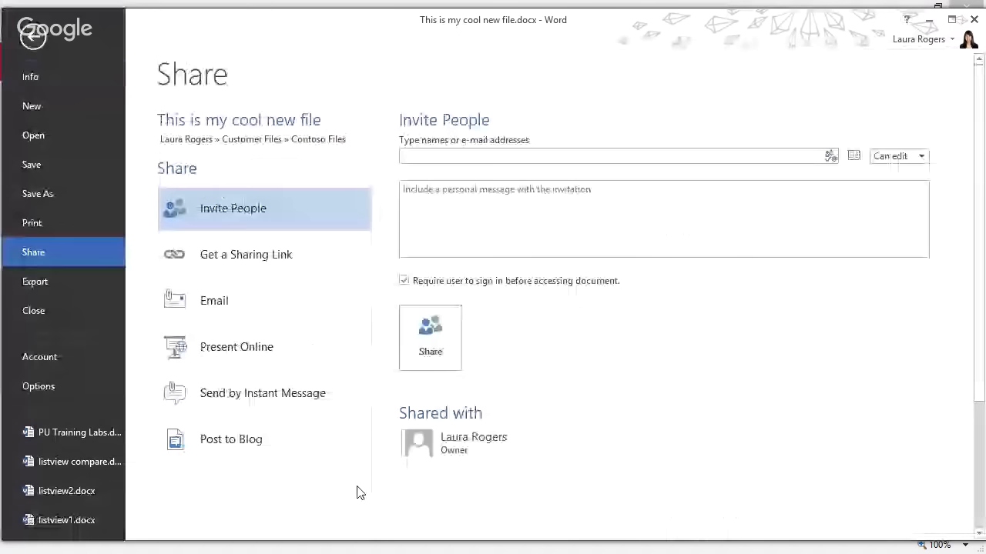
pyautogui.scroll(-3, 356, 493)
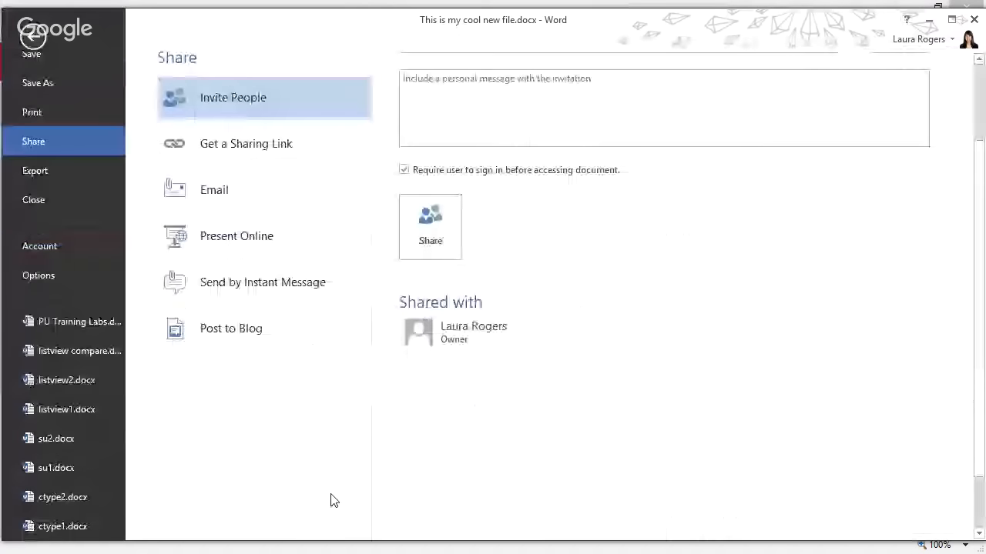
pyautogui.scroll(1, 333, 500)
pyautogui.scroll(1, 333, 501)
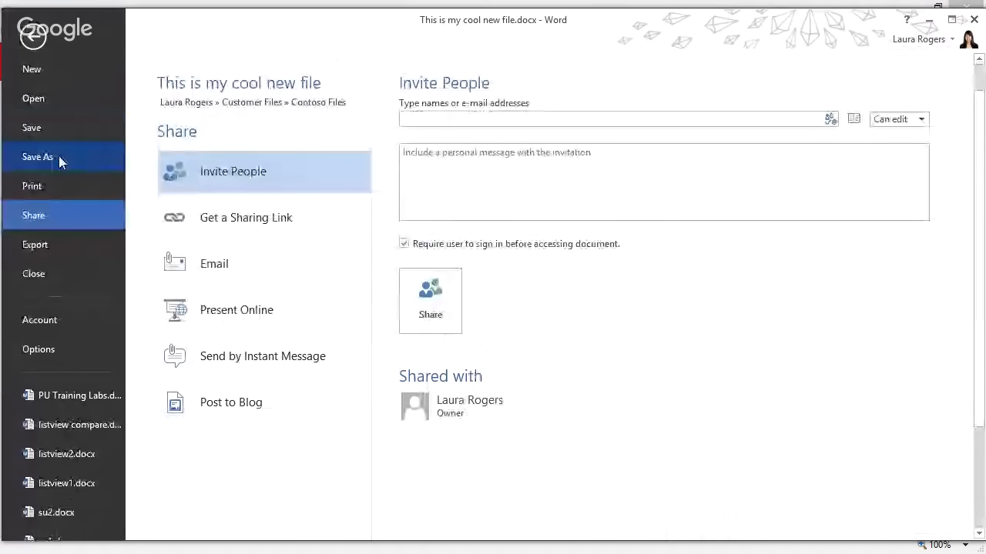
pyautogui.click(60, 162)
pyautogui.scroll(-4, 516, 331)
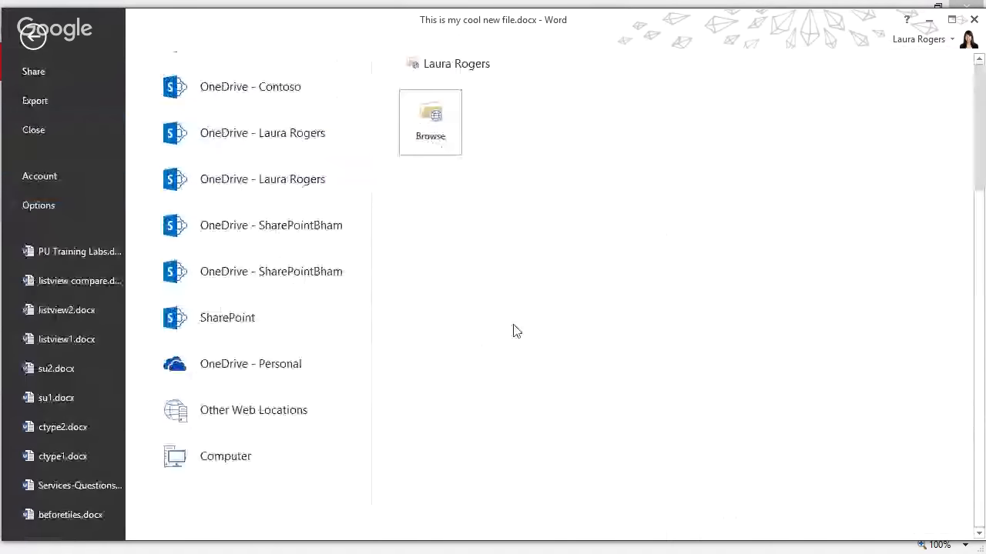
pyautogui.scroll(4, 516, 331)
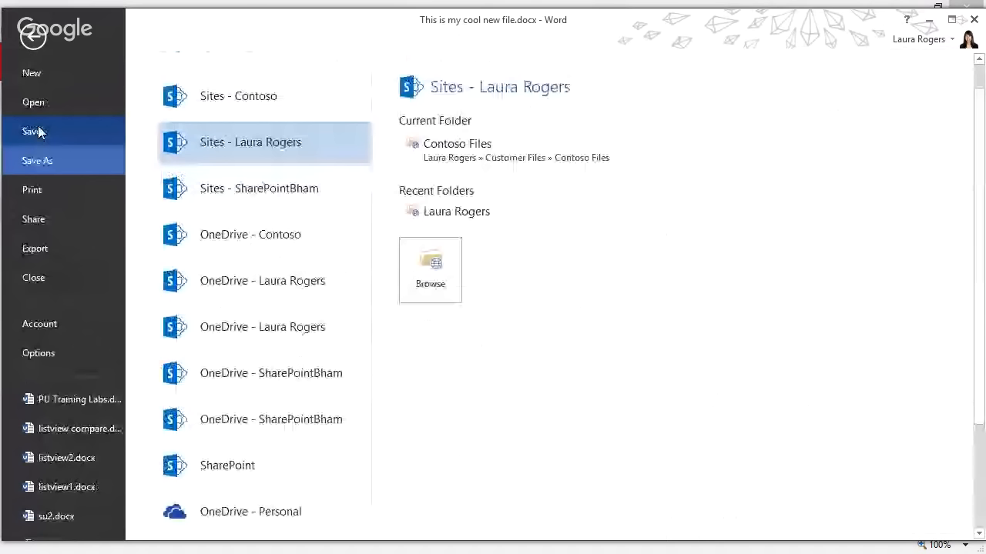
# Save the document to its SharePoint library and check the new 11:37 AM version in Info
pyautogui.click(34, 132)
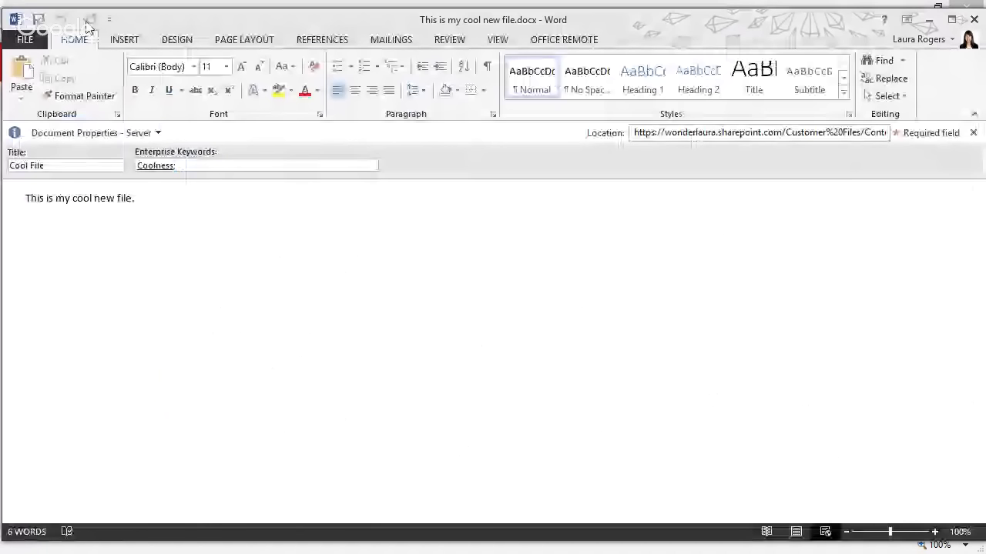
pyautogui.click(25, 40)
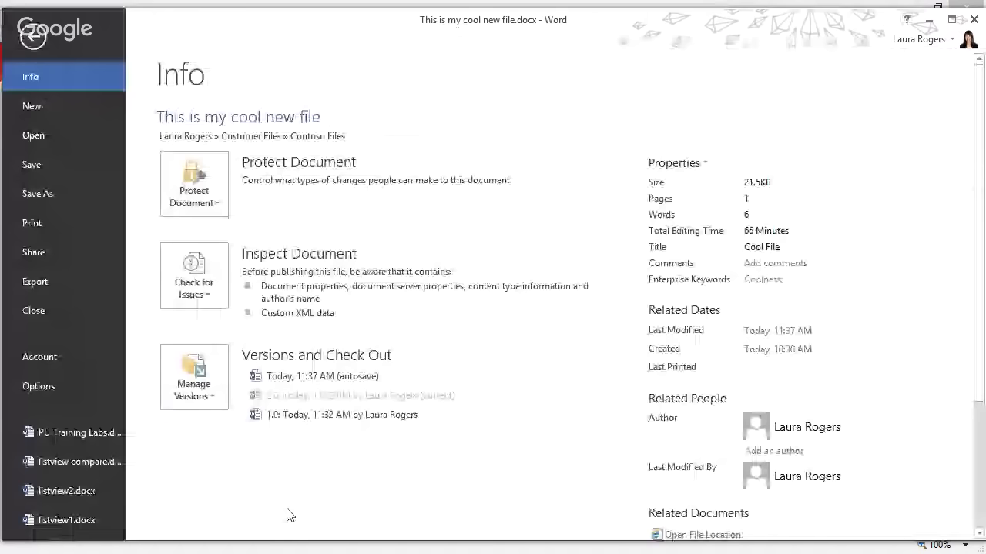
pyautogui.scroll(-3, 300, 470)
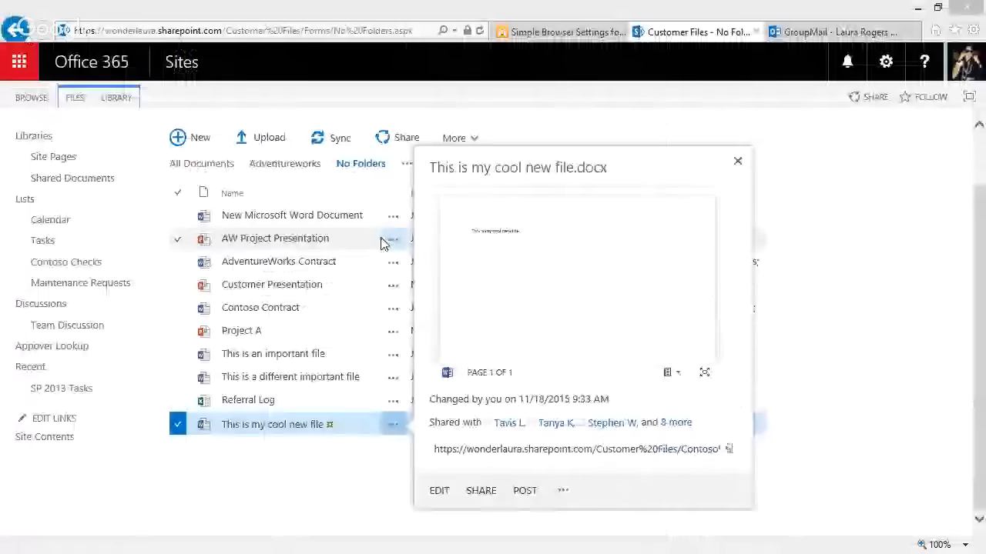
# Switch to the Shared Documents library and open the details callout for 'test collab.docx'
pyautogui.click(75, 179)
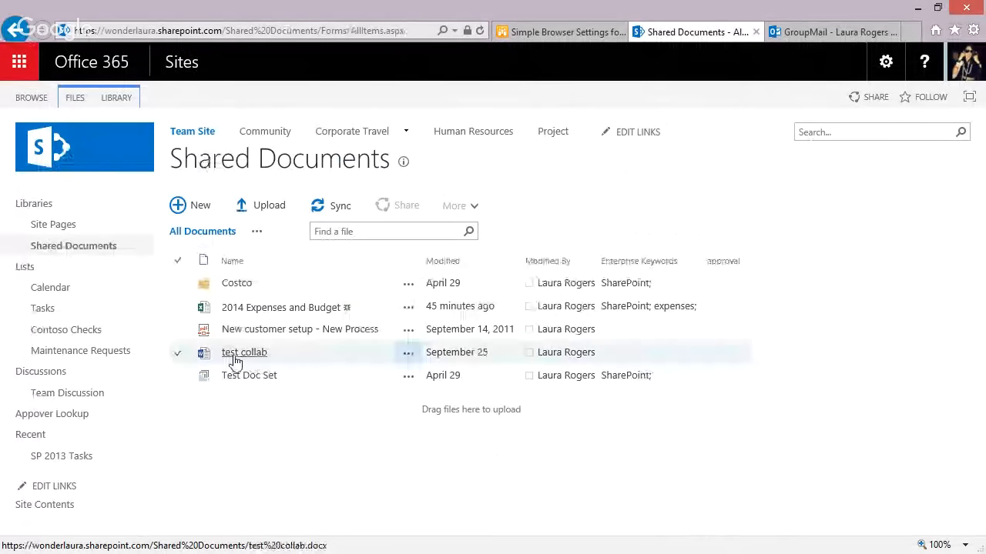
pyautogui.click(408, 351)
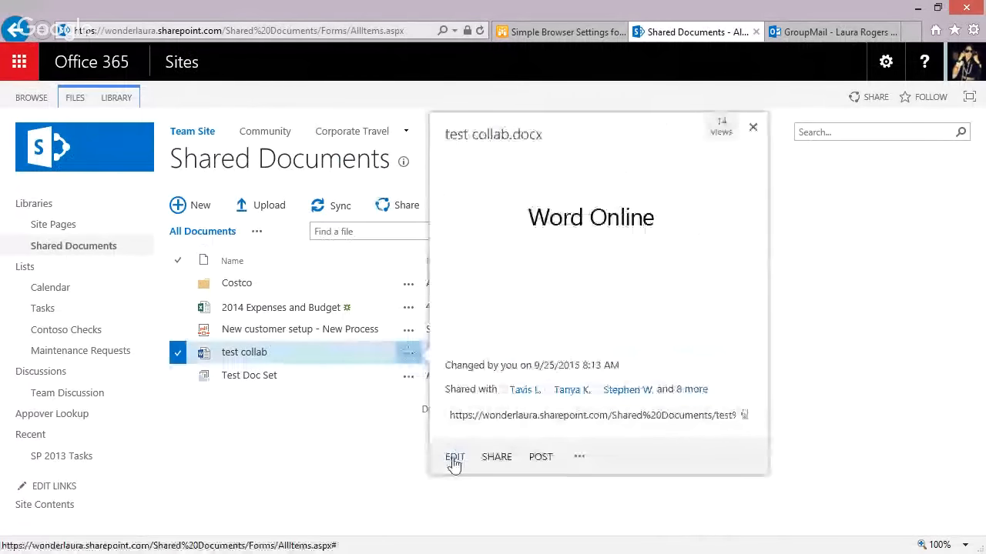